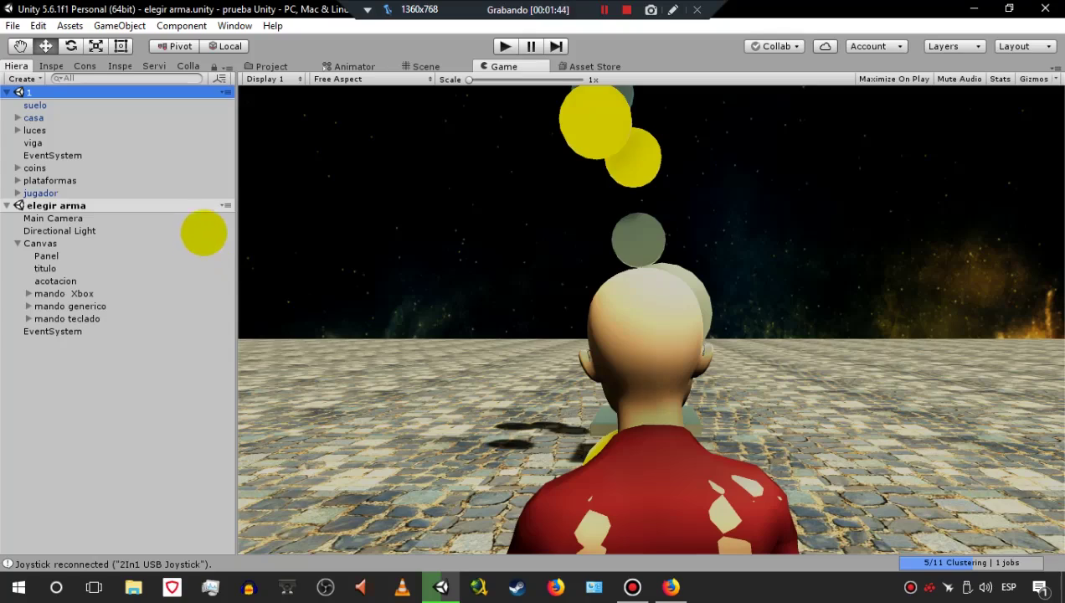
- Unload the "elegir arma" scene so that only scene 1 stays loaded
{"action": "left_click", "coordinate": [212, 206]}
{"action": "right_click", "coordinate": [220, 207]}
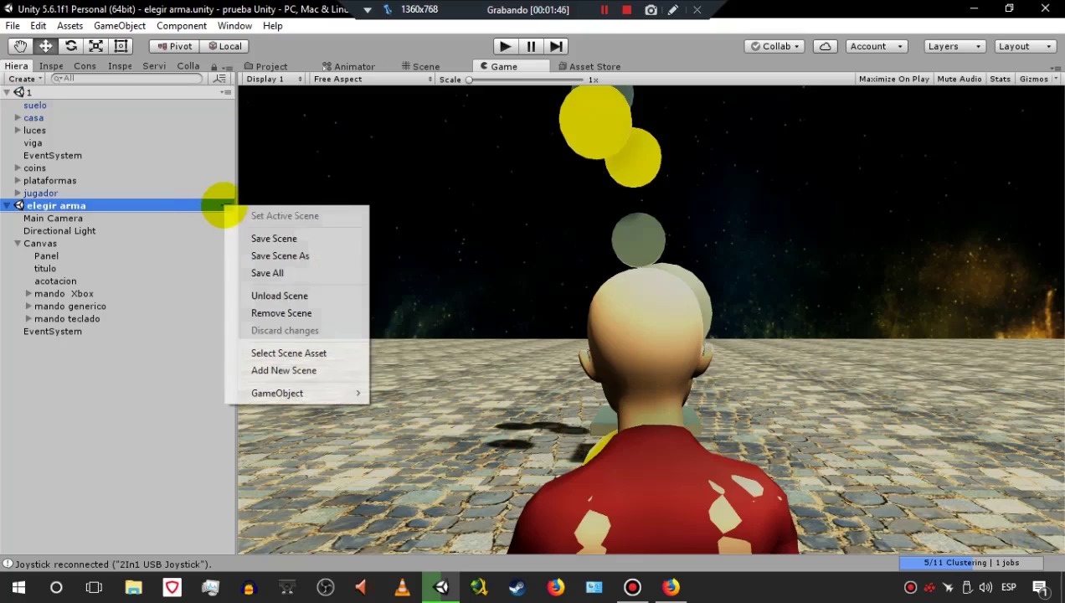
{"action": "left_click", "coordinate": [266, 293]}
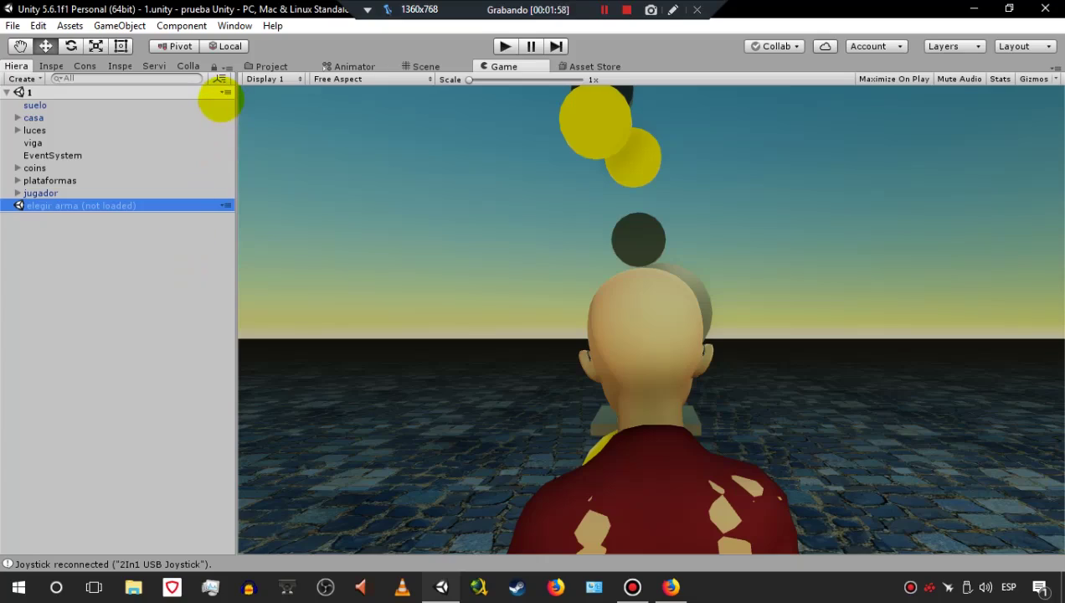
- Create a UI Canvas in scene 1
{"action": "left_click", "coordinate": [224, 92]}
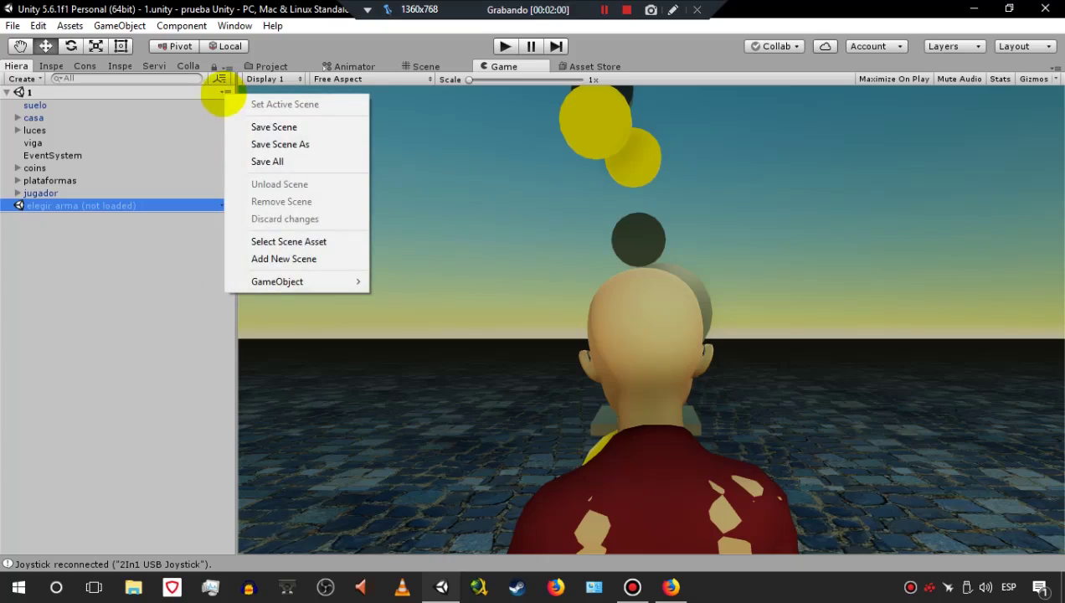
{"action": "left_click", "coordinate": [150, 252]}
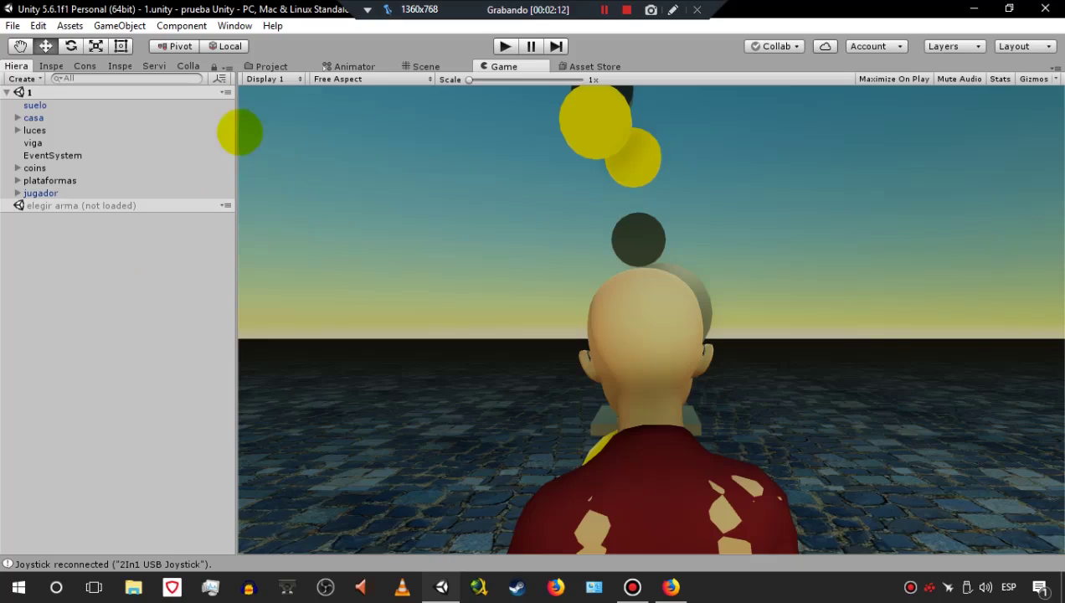
{"action": "left_click", "coordinate": [209, 92]}
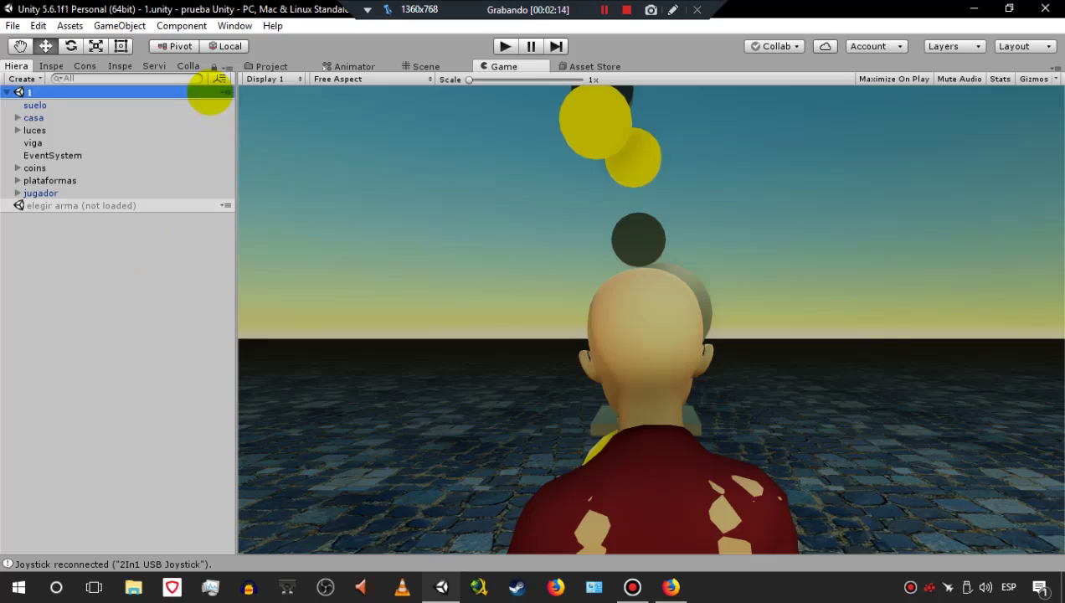
{"action": "right_click", "coordinate": [220, 93]}
{"action": "mouse_move", "coordinate": [280, 279]}
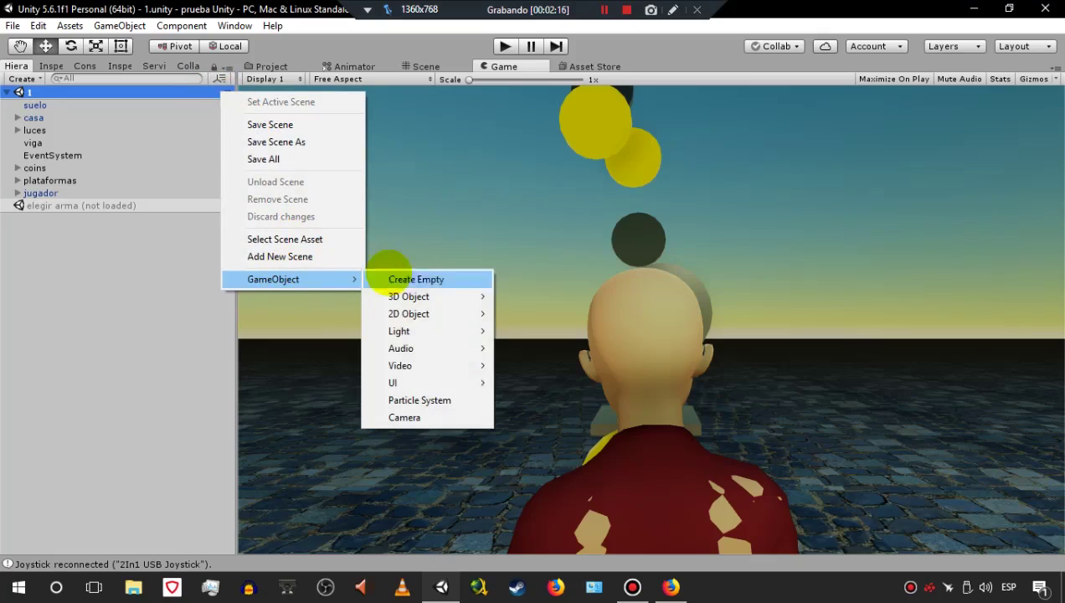
{"action": "mouse_move", "coordinate": [463, 383]}
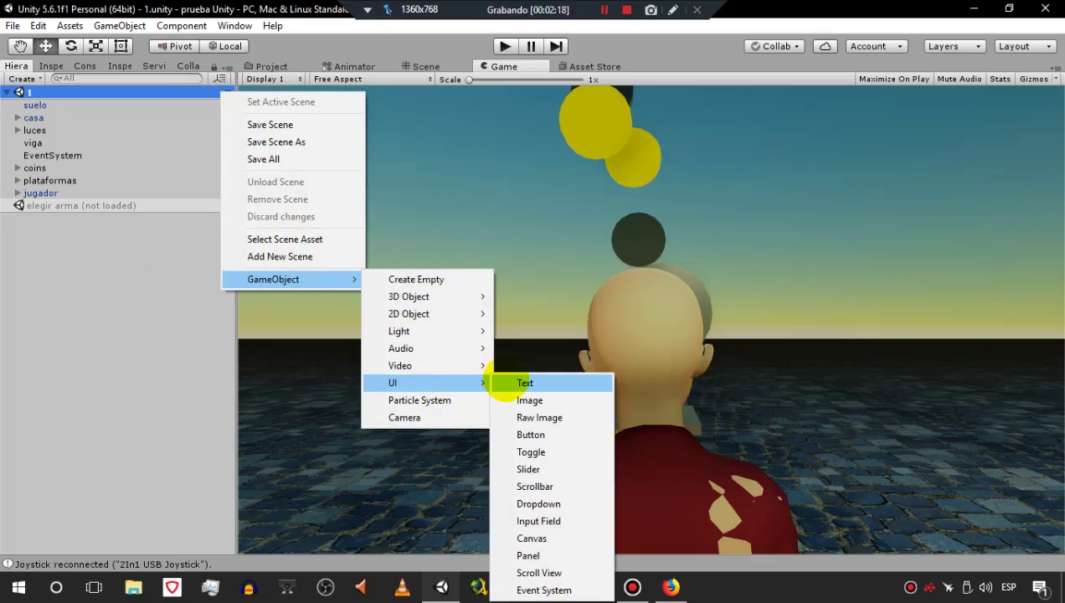
{"action": "left_click", "coordinate": [536, 538]}
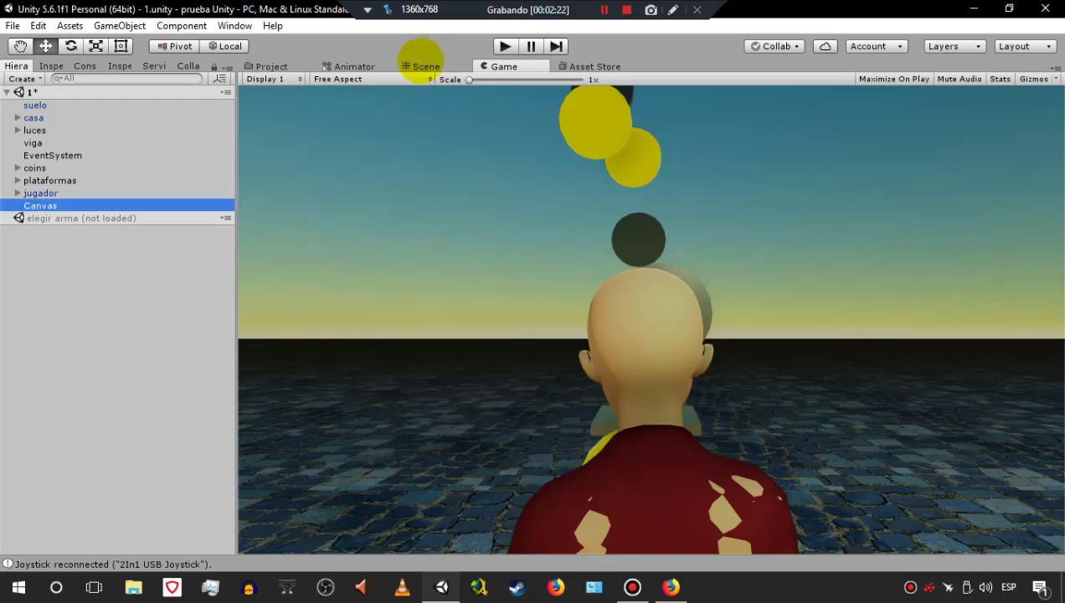
- Show the Scene view in 2D and frame the new Canvas in it
{"action": "left_click", "coordinate": [419, 66]}
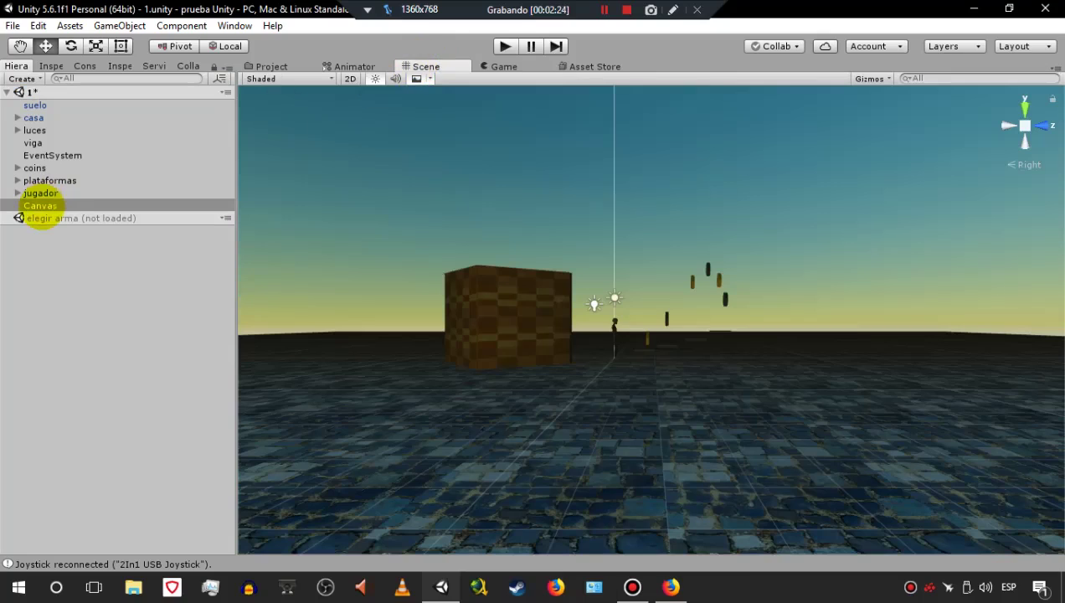
{"action": "left_click", "coordinate": [350, 79]}
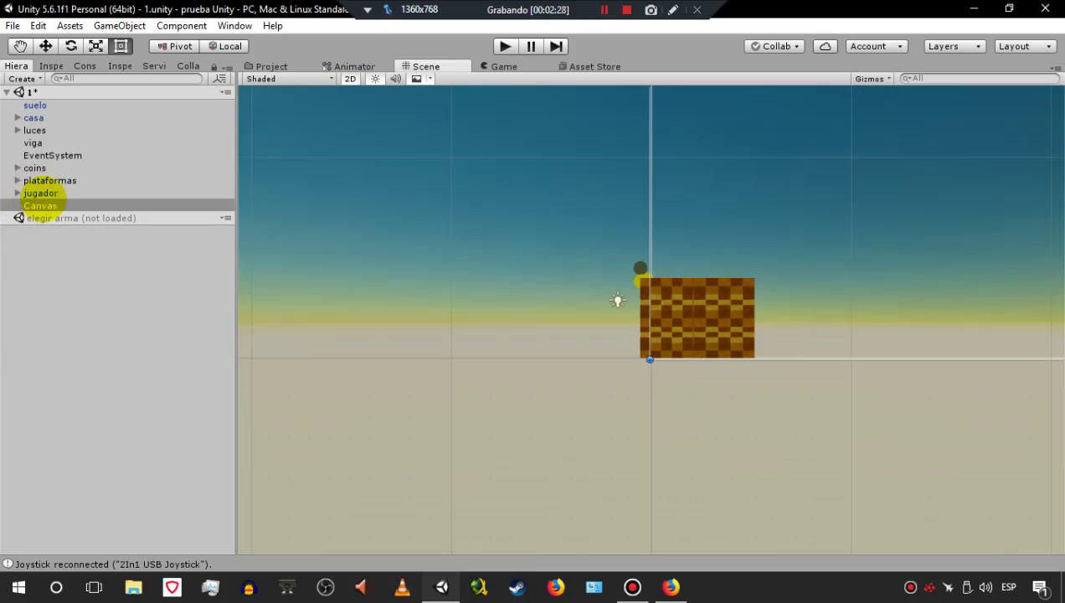
{"action": "double_click", "coordinate": [40, 206]}
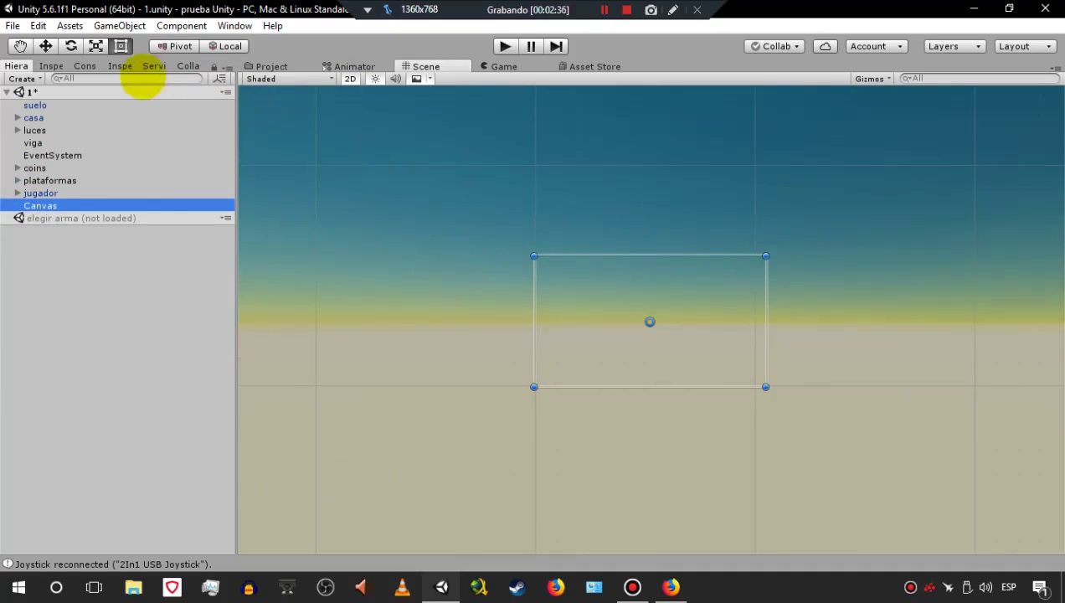
- Set the Canvas render mode to Screen Space - Camera and assign MainCamera as its render camera
{"action": "left_click", "coordinate": [50, 65]}
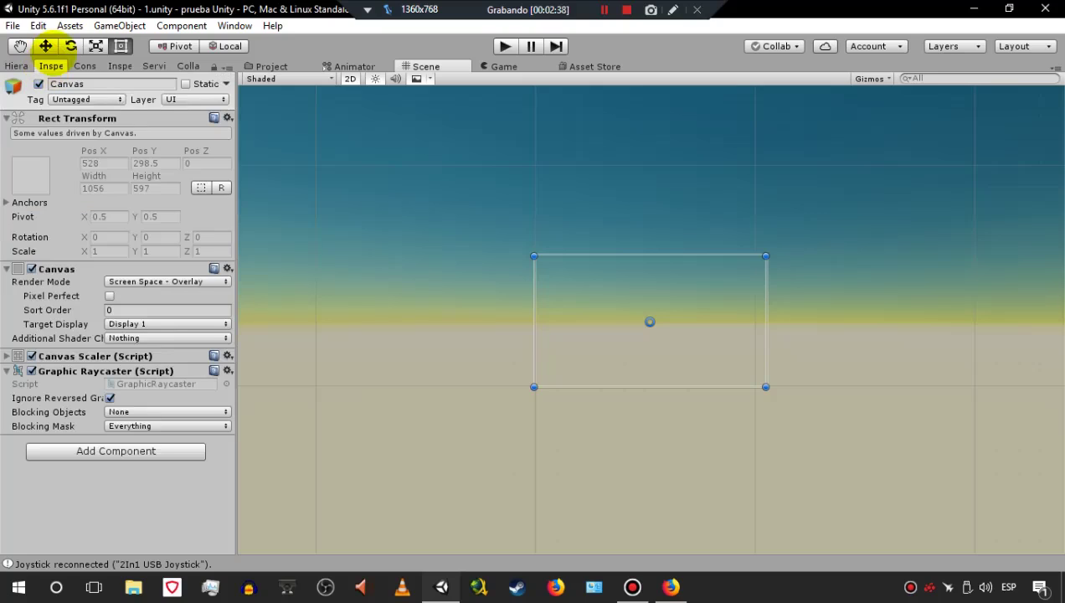
{"action": "left_click", "coordinate": [186, 282]}
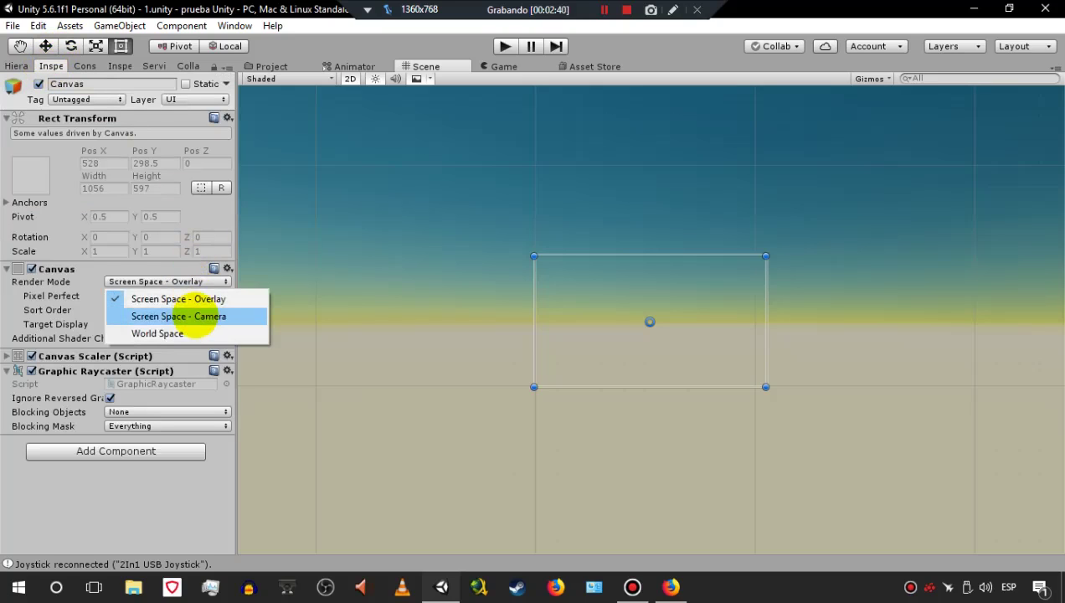
{"action": "left_click", "coordinate": [191, 316]}
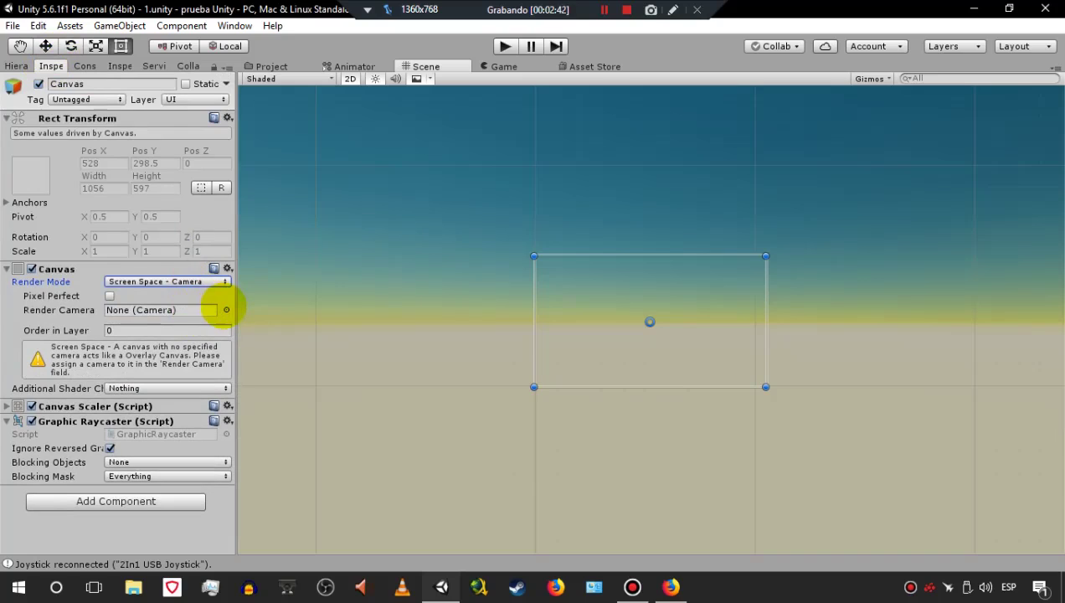
{"action": "left_click", "coordinate": [226, 310]}
{"action": "double_click", "coordinate": [549, 214]}
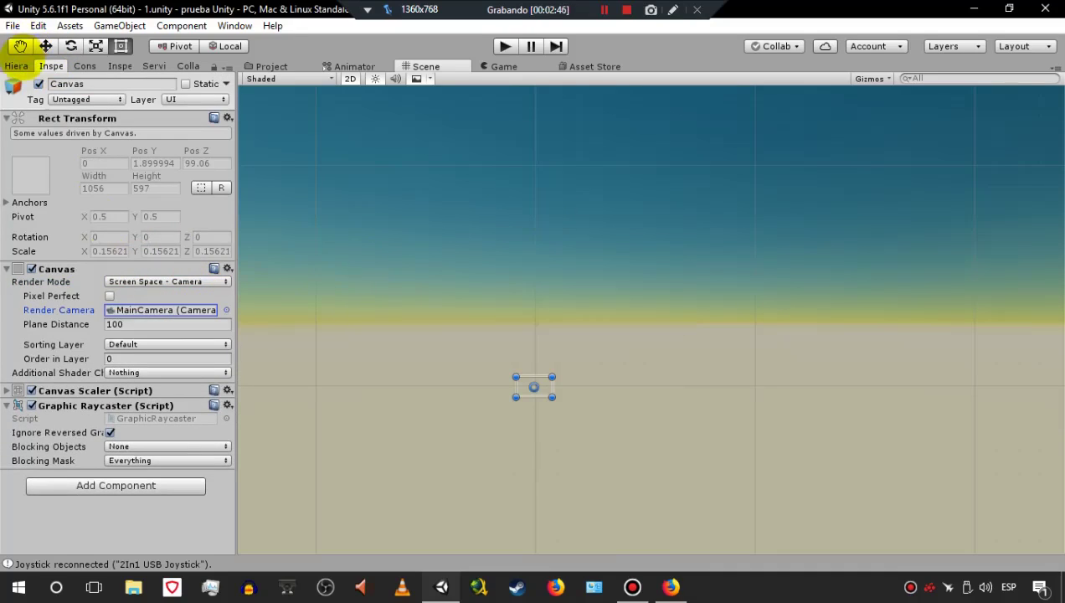
- Frame the Canvas in the Scene view again and check how the scene looks in the Game view
{"action": "left_click", "coordinate": [16, 65]}
{"action": "double_click", "coordinate": [92, 205]}
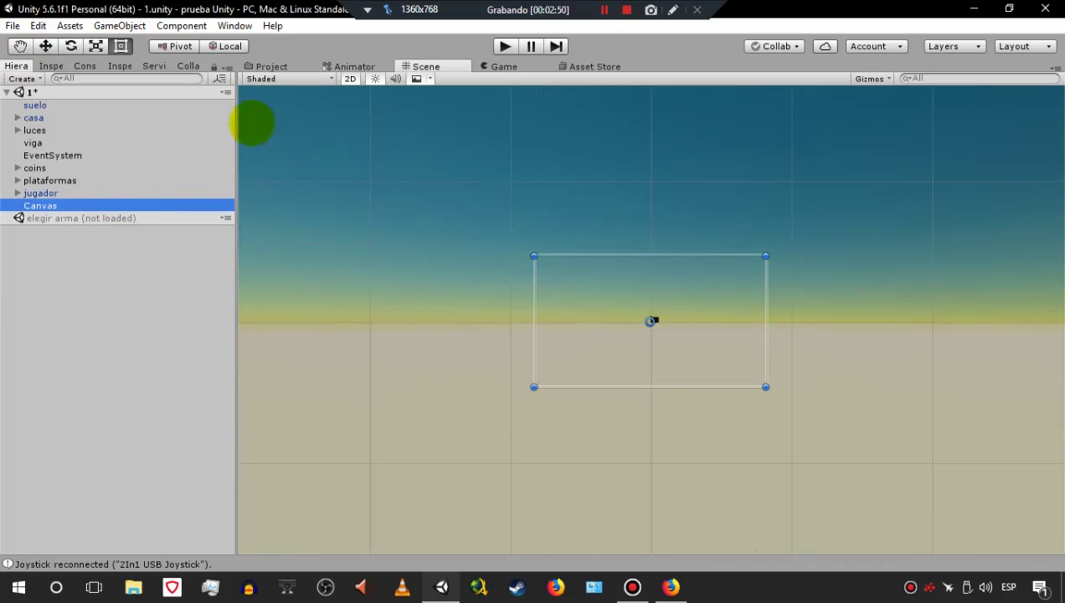
{"action": "left_click", "coordinate": [505, 46]}
{"action": "key", "text": "ctrl+p"}
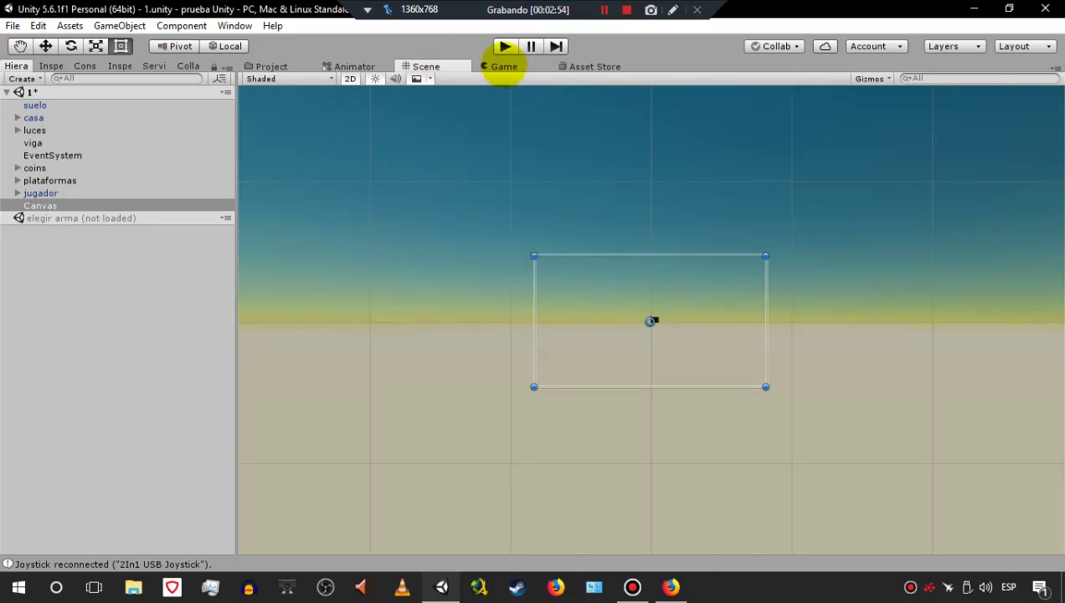
{"action": "left_click", "coordinate": [503, 67]}
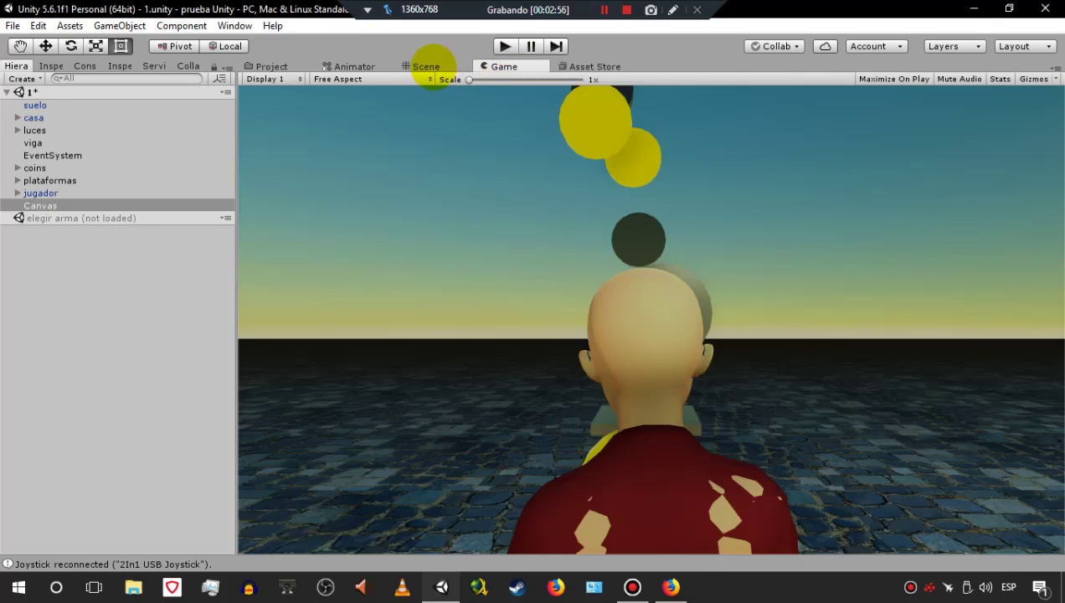
{"action": "left_click", "coordinate": [429, 67]}
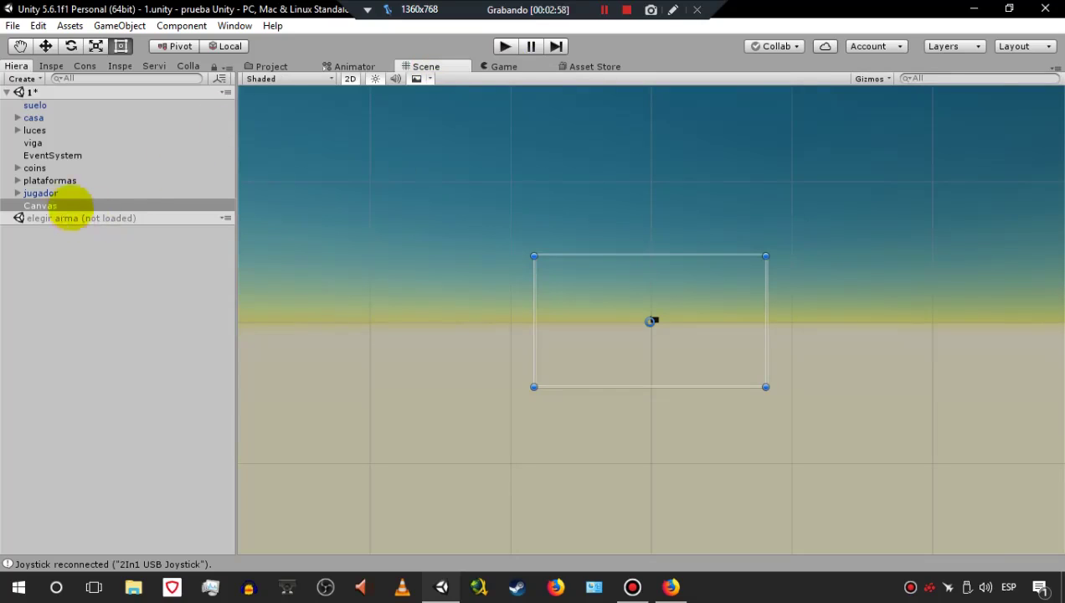
- Add a UI Panel inside the Canvas and check it in the Game view
{"action": "left_click", "coordinate": [22, 78]}
{"action": "mouse_move", "coordinate": [117, 217]}
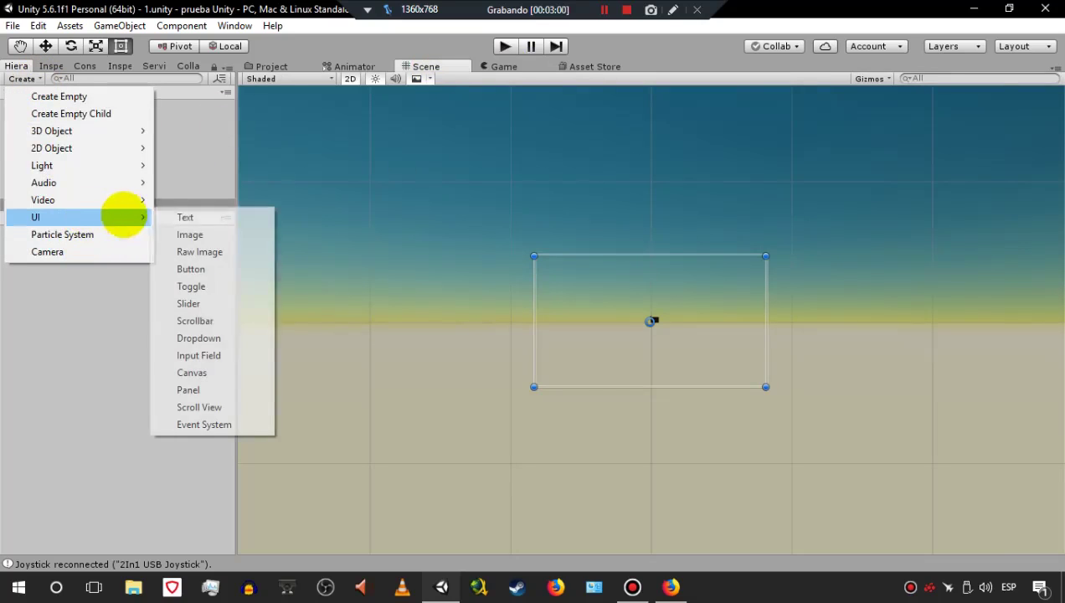
{"action": "left_click", "coordinate": [254, 390]}
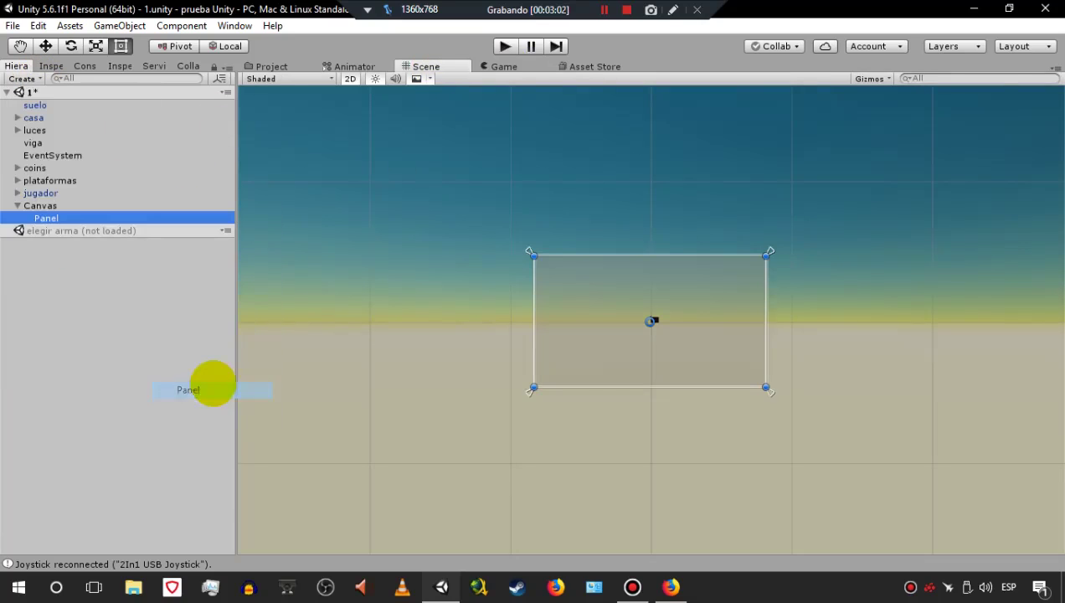
{"action": "left_click", "coordinate": [503, 66]}
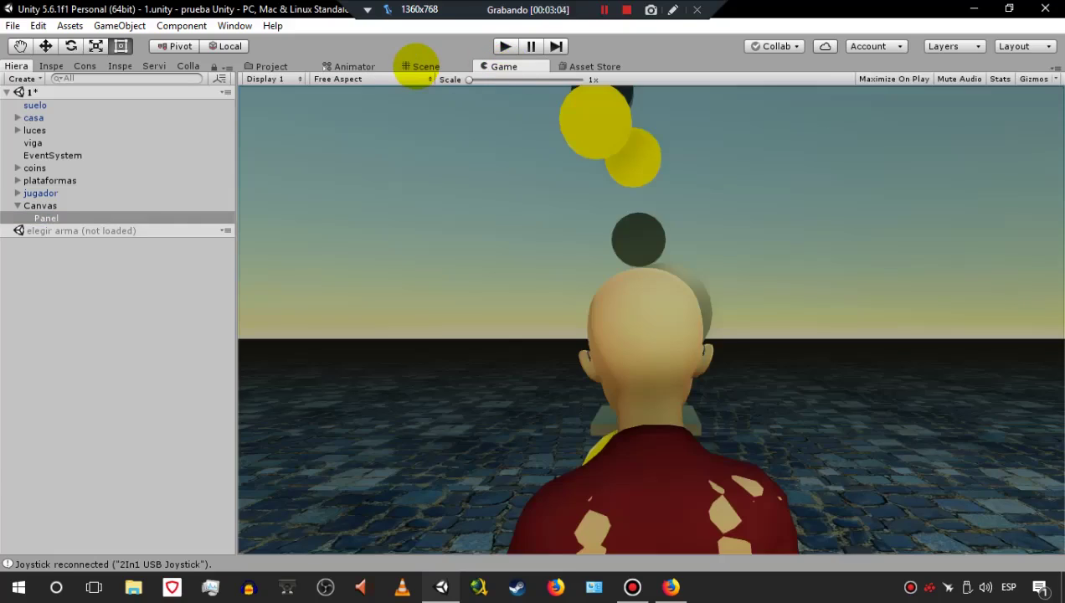
{"action": "left_click", "coordinate": [418, 66]}
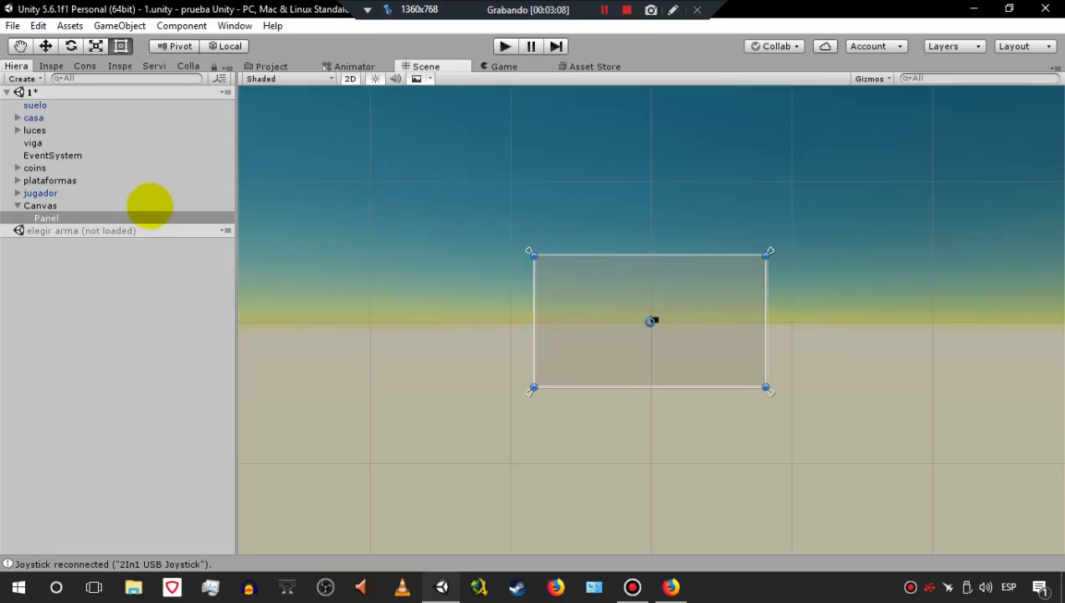
- Change the Panel's image color to bright red and preview it in the Game view
{"action": "left_click", "coordinate": [142, 216]}
{"action": "left_click", "coordinate": [51, 66]}
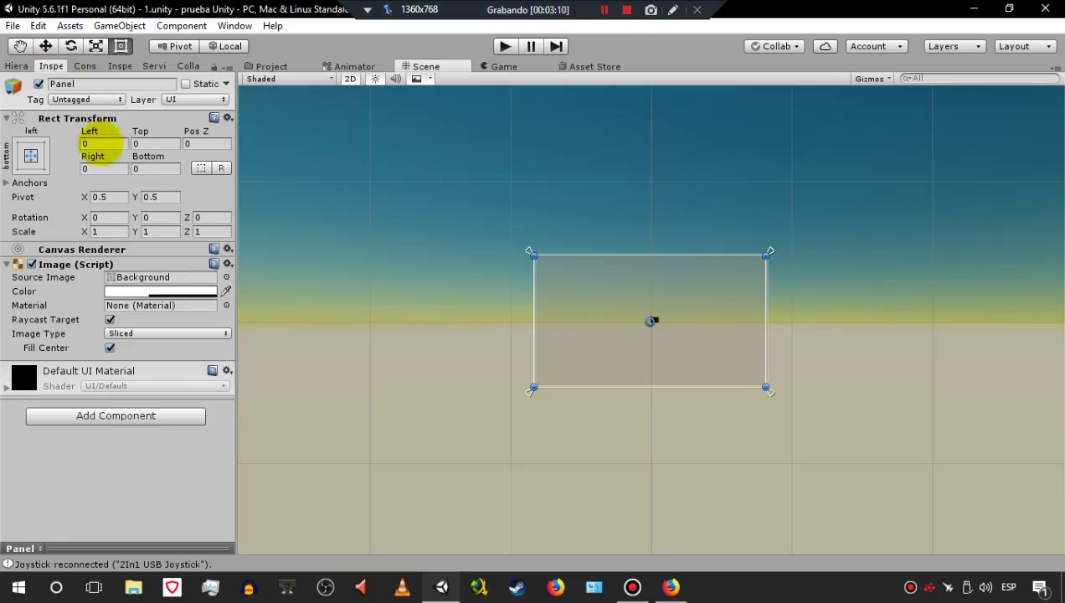
{"action": "left_click", "coordinate": [149, 291]}
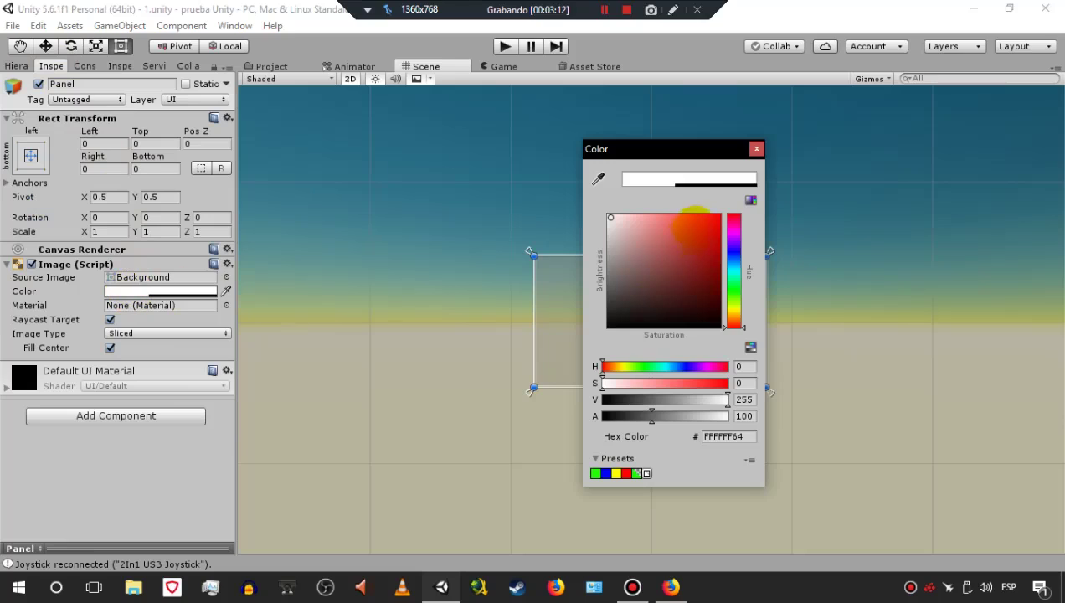
{"action": "left_click", "coordinate": [716, 218]}
{"action": "left_click", "coordinate": [756, 148]}
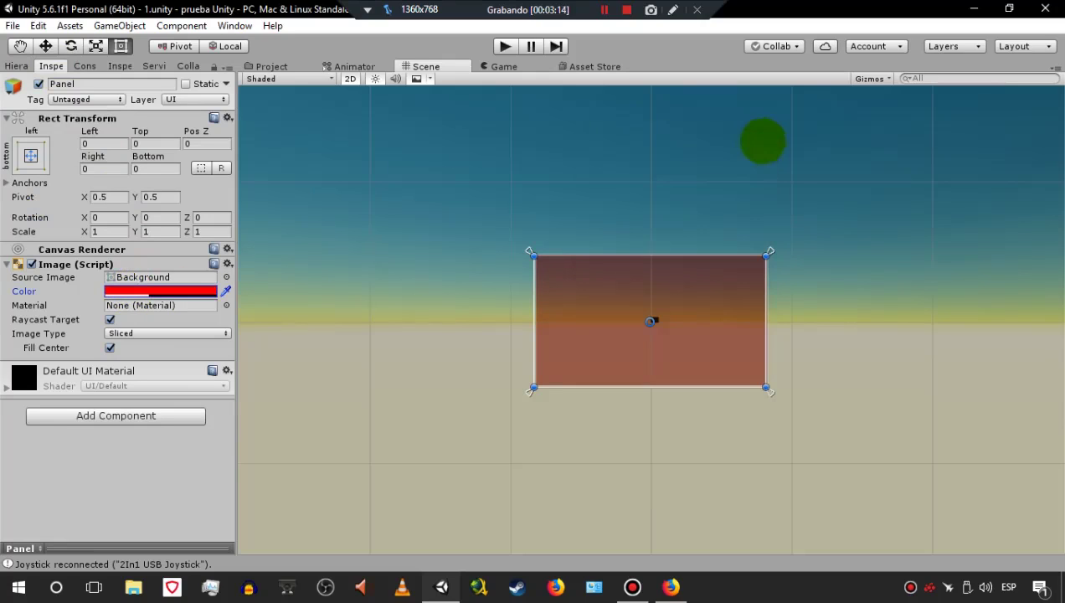
{"action": "left_click", "coordinate": [487, 67]}
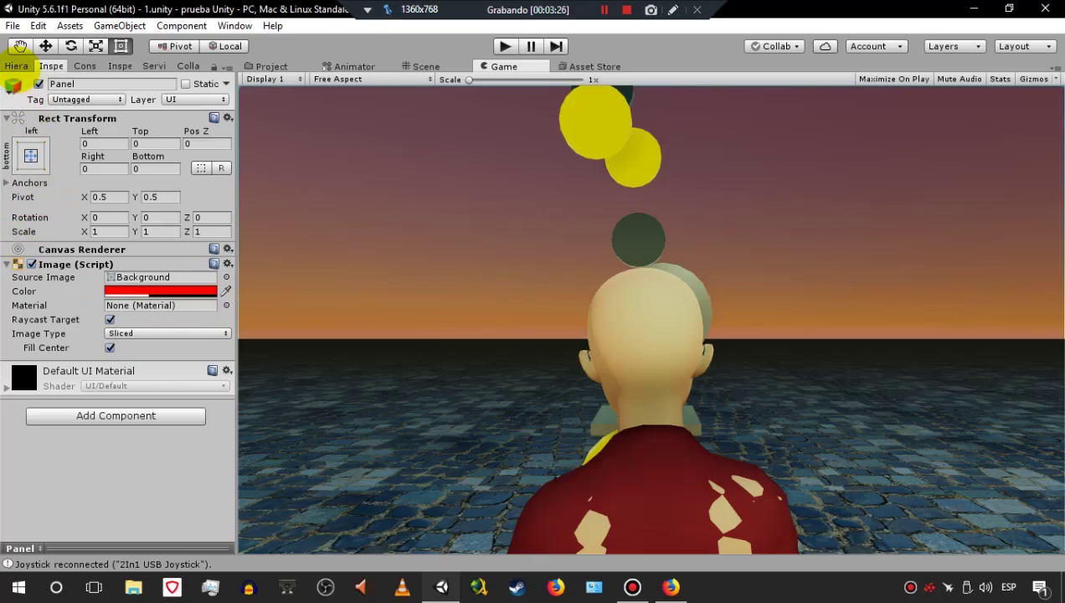
- Enable Pixel Perfect on the Canvas and reduce its plane distance to 68.36
{"action": "left_click", "coordinate": [17, 65]}
{"action": "left_click", "coordinate": [22, 206]}
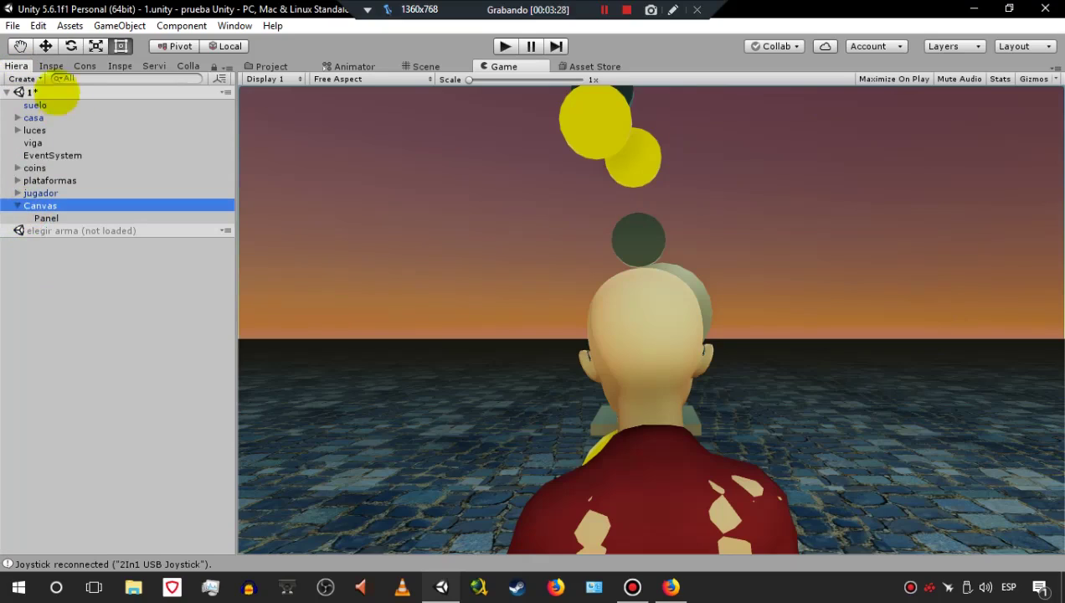
{"action": "left_click", "coordinate": [51, 66]}
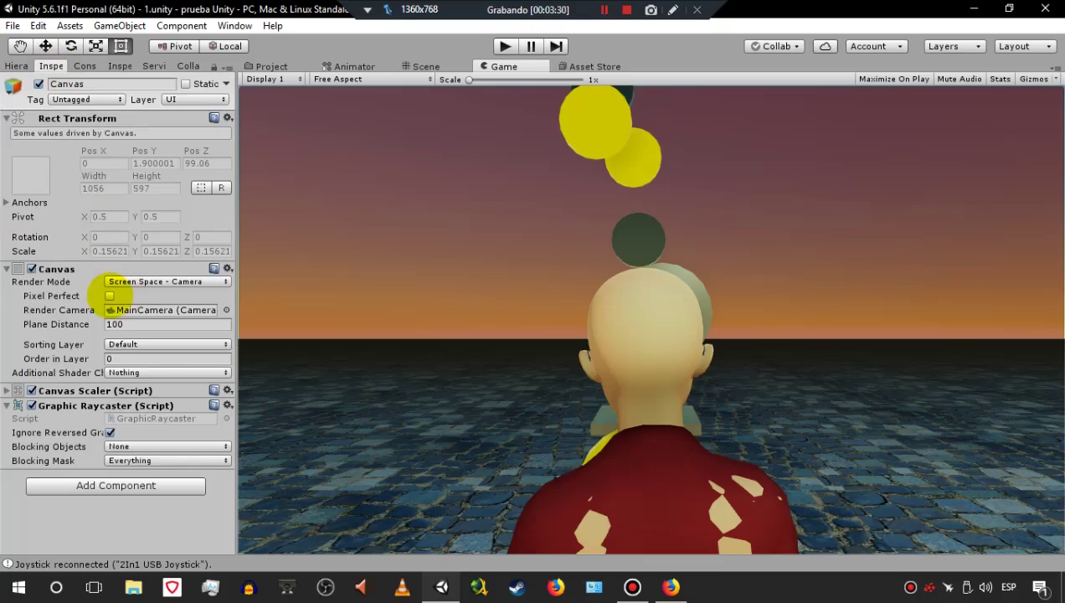
{"action": "left_click", "coordinate": [134, 324]}
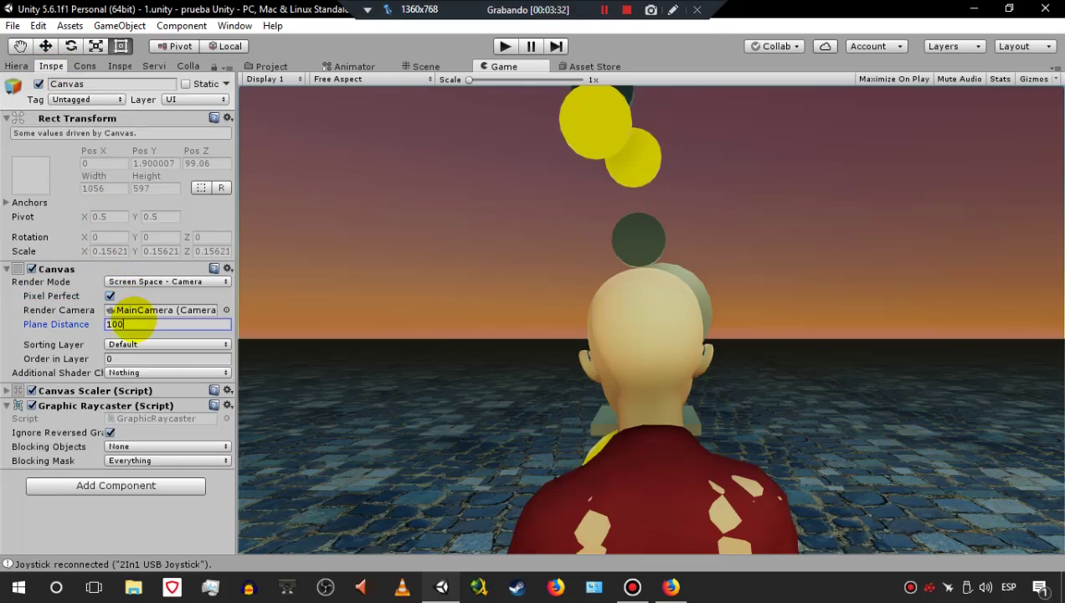
{"action": "left_click_drag", "start_coordinate": [107, 324], "coordinate": [222, 283]}
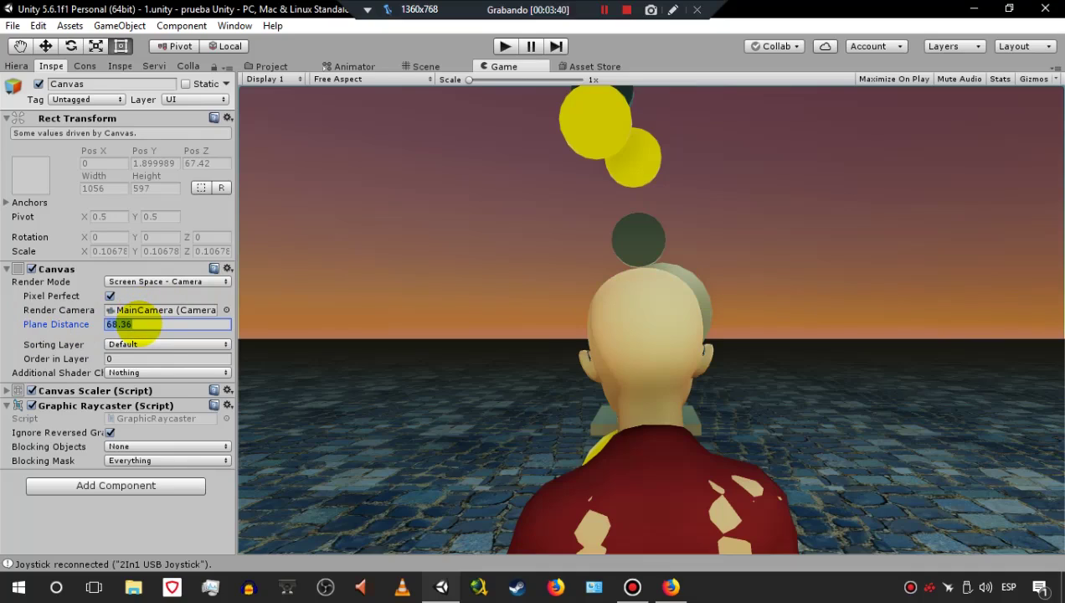
- Set the Canvas order in layer to 1 and its plane distance to 1, after trying a distance of 0
{"action": "left_click", "coordinate": [132, 360]}
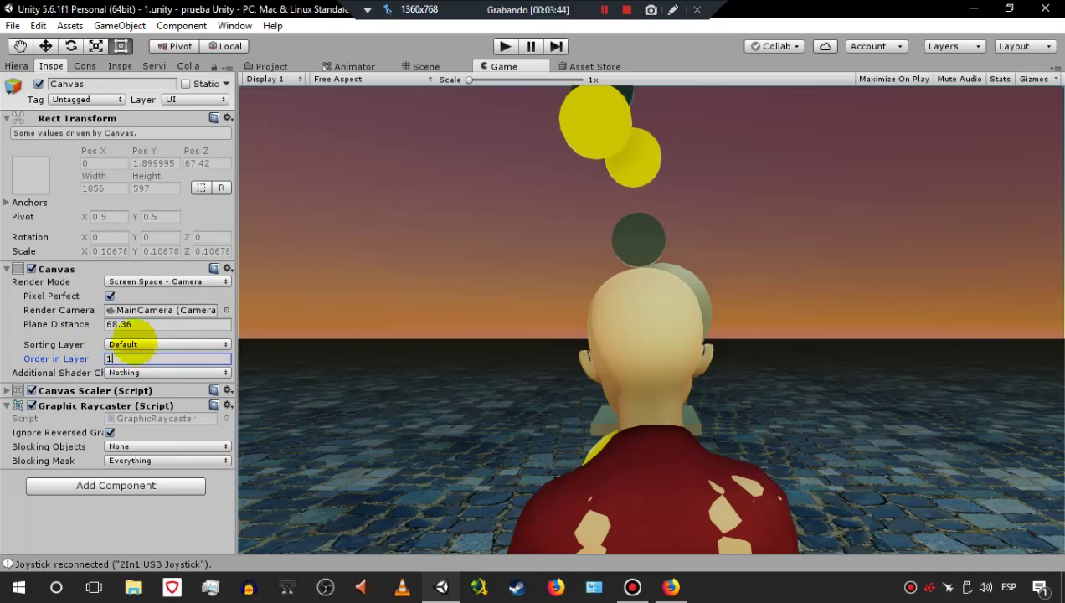
{"action": "left_click", "coordinate": [144, 325]}
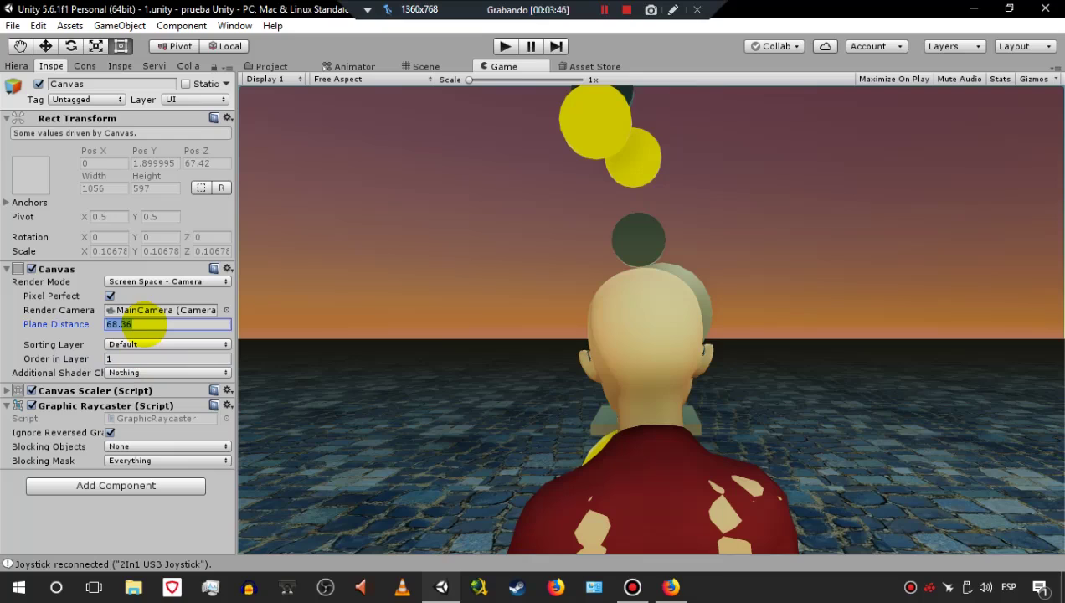
{"action": "type", "text": "0"}
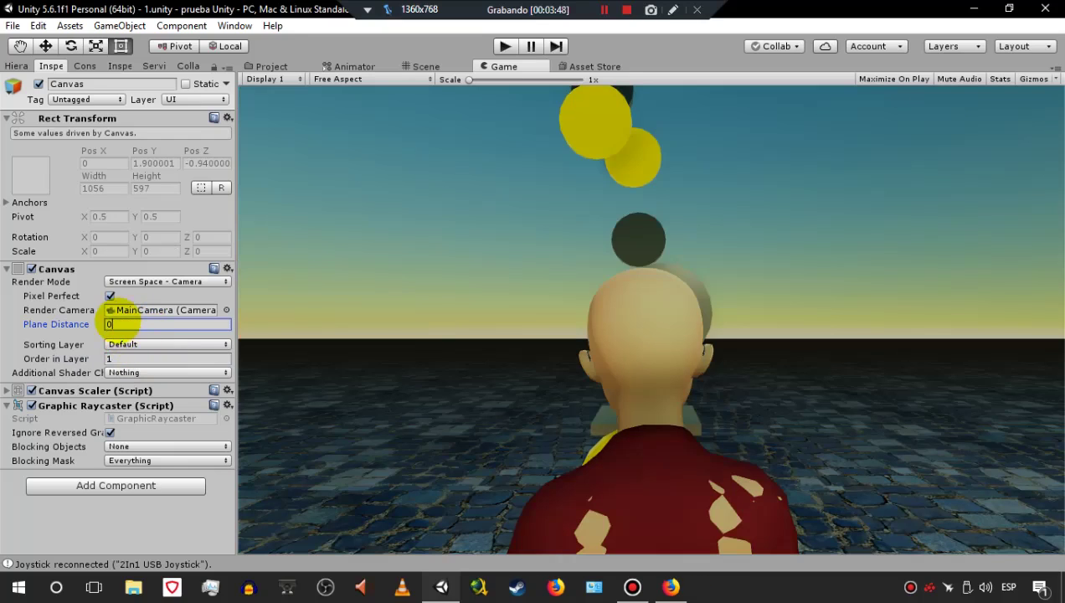
{"action": "left_click_drag", "start_coordinate": [119, 325], "coordinate": [107, 323]}
{"action": "type", "text": "1"}
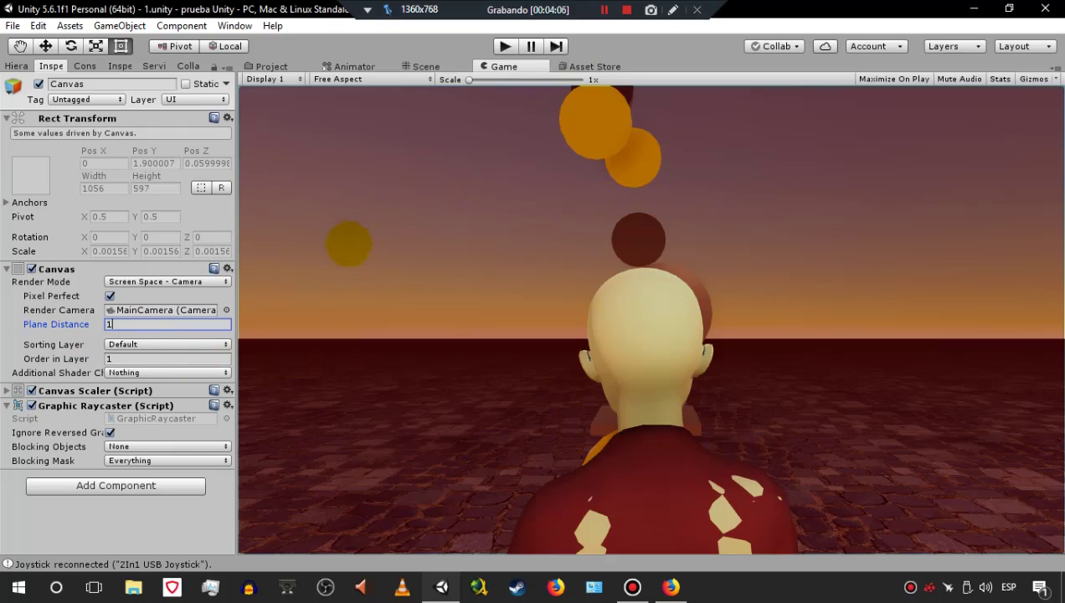
- Keep the Canvas on the Default sorting layer and set its order in layer to 5
{"action": "left_click", "coordinate": [192, 344]}
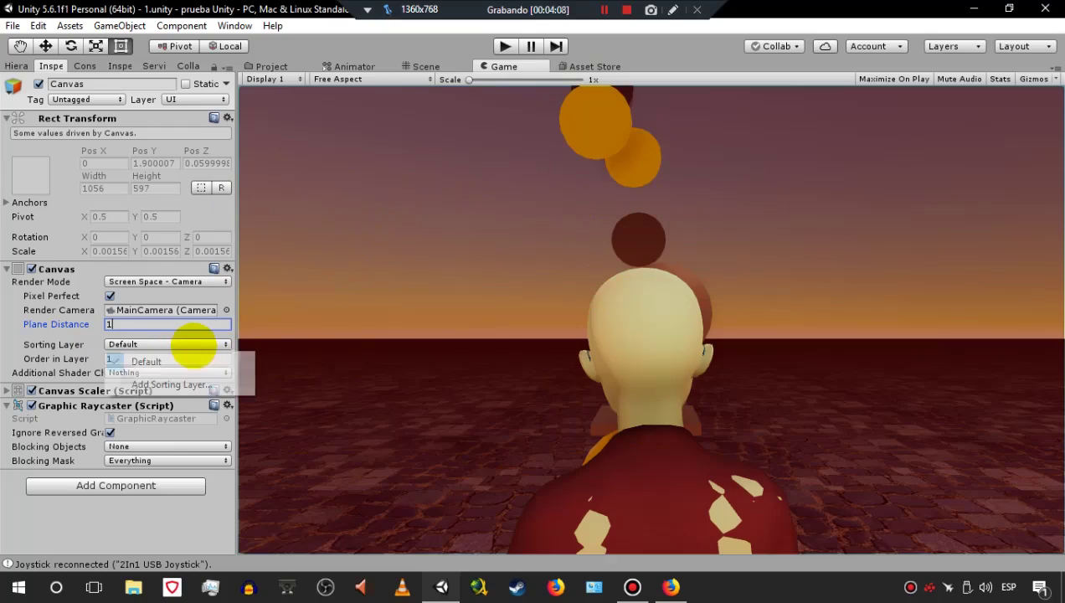
{"action": "left_click", "coordinate": [142, 362]}
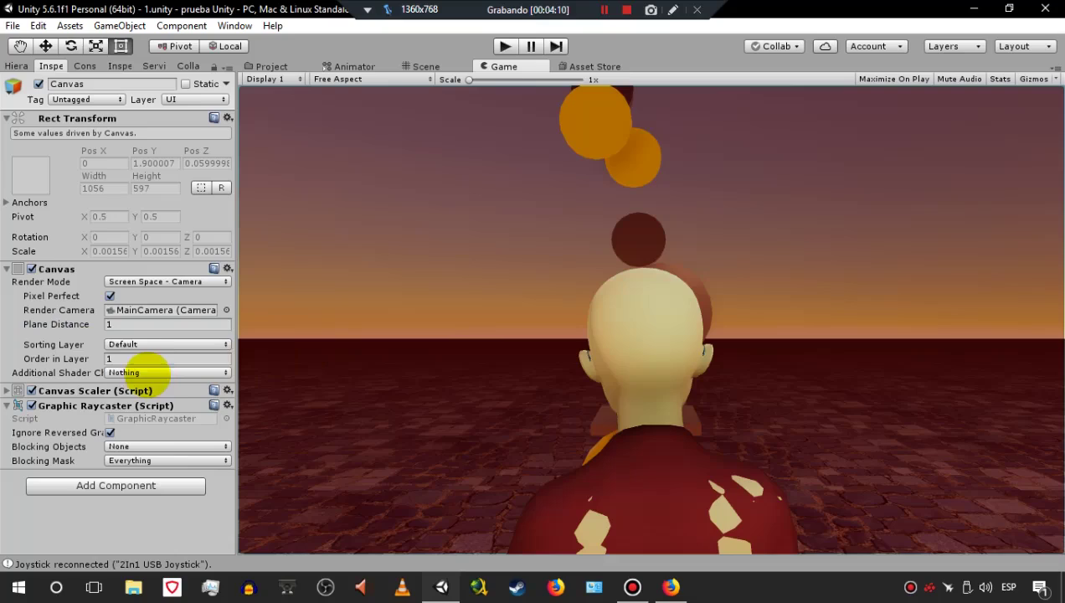
{"action": "left_click", "coordinate": [126, 358]}
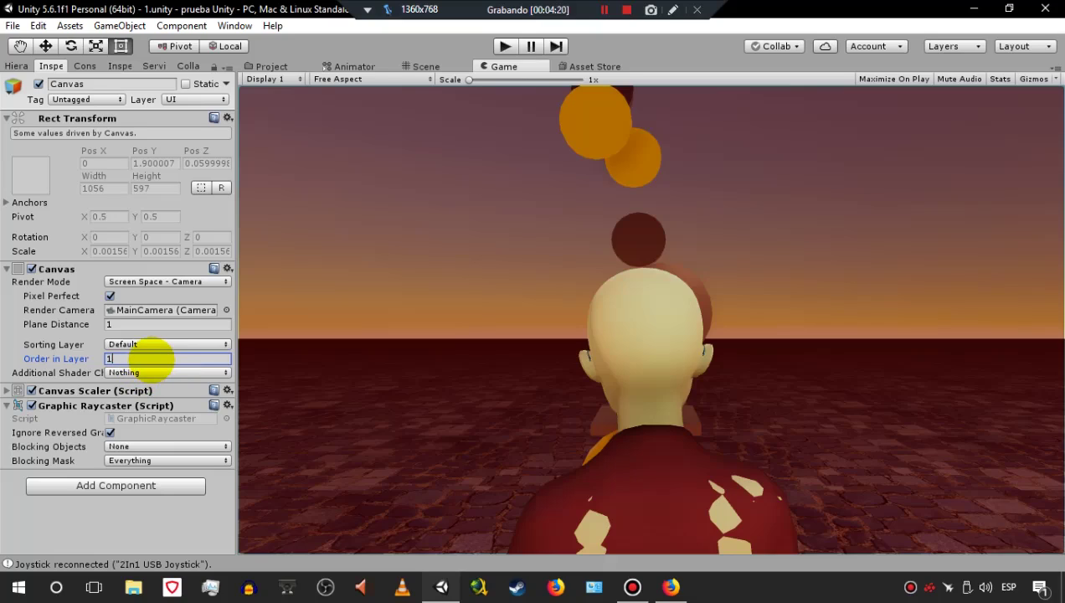
{"action": "left_click", "coordinate": [57, 353]}
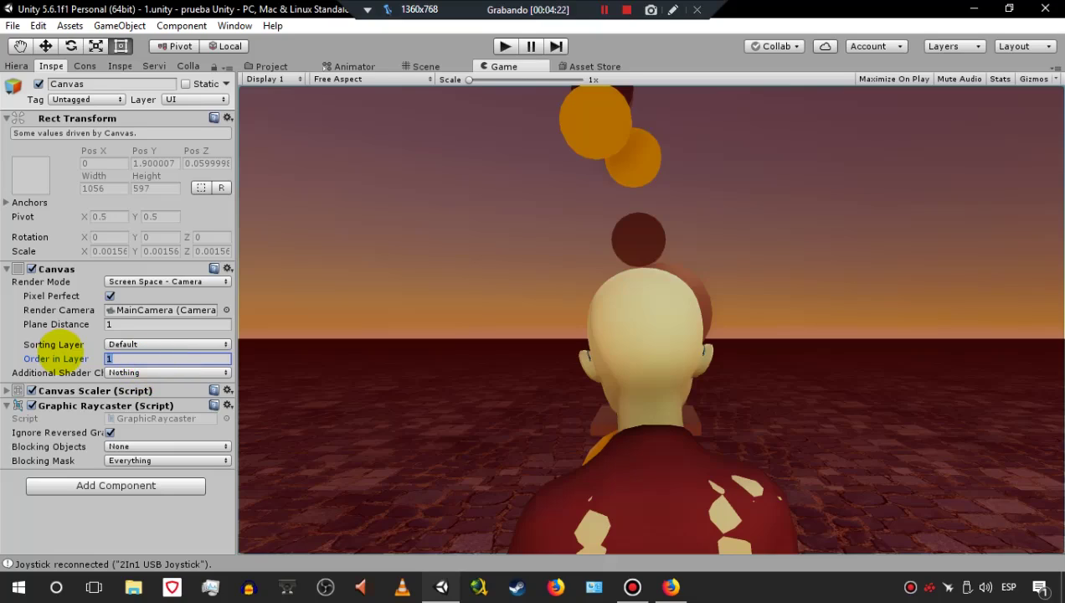
{"action": "type", "text": "5"}
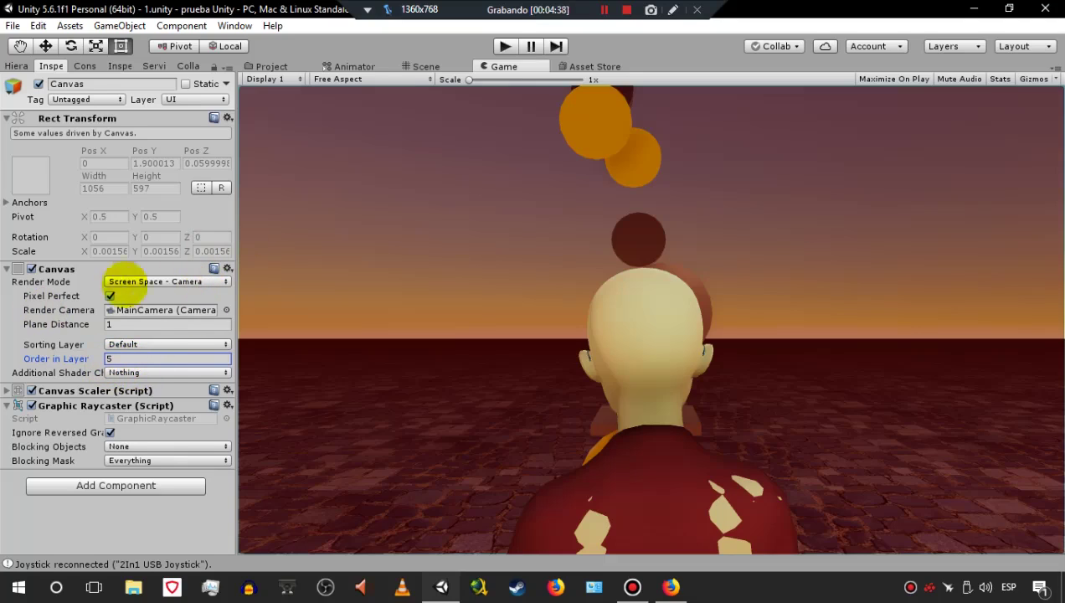
{"action": "left_click", "coordinate": [146, 280]}
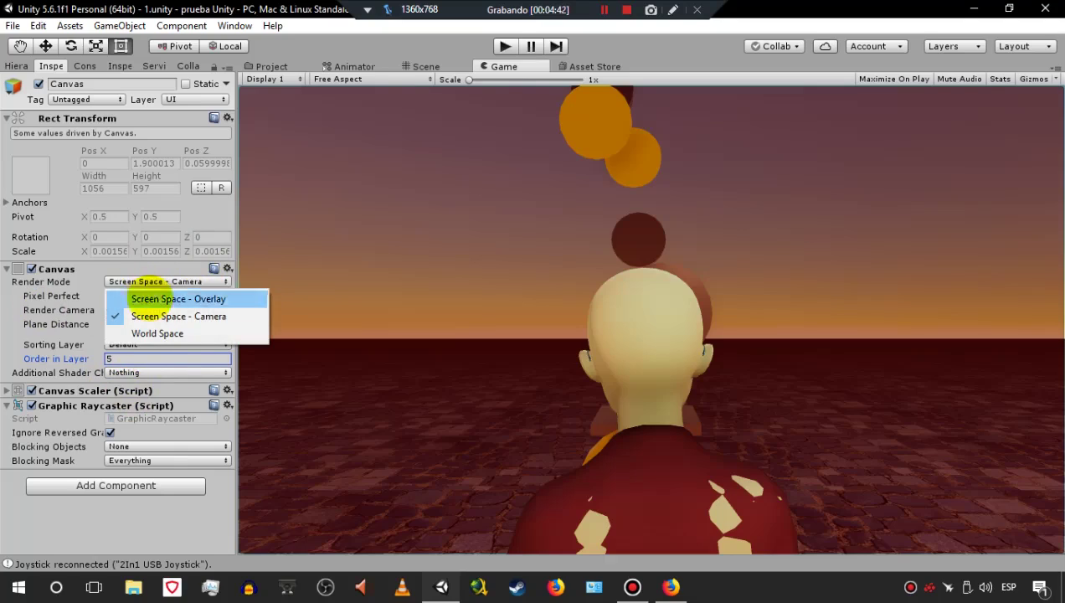
{"action": "left_click", "coordinate": [523, 262]}
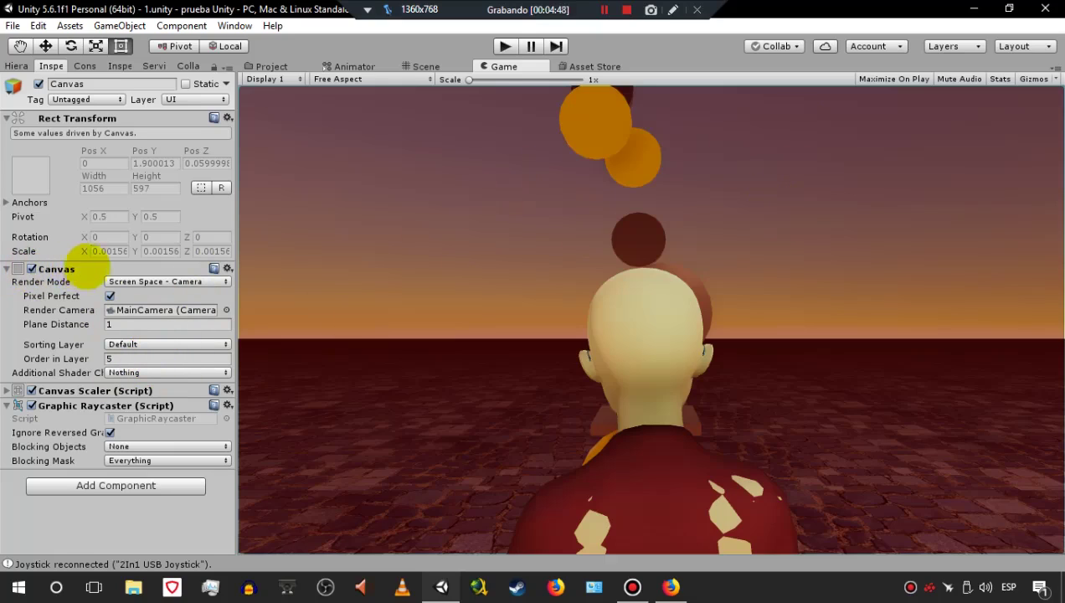
- Set the Canvas Scaler to Scale With Screen Size with a reference resolution of 1280 x 720
{"action": "left_click", "coordinate": [105, 269]}
{"action": "left_click", "coordinate": [69, 284]}
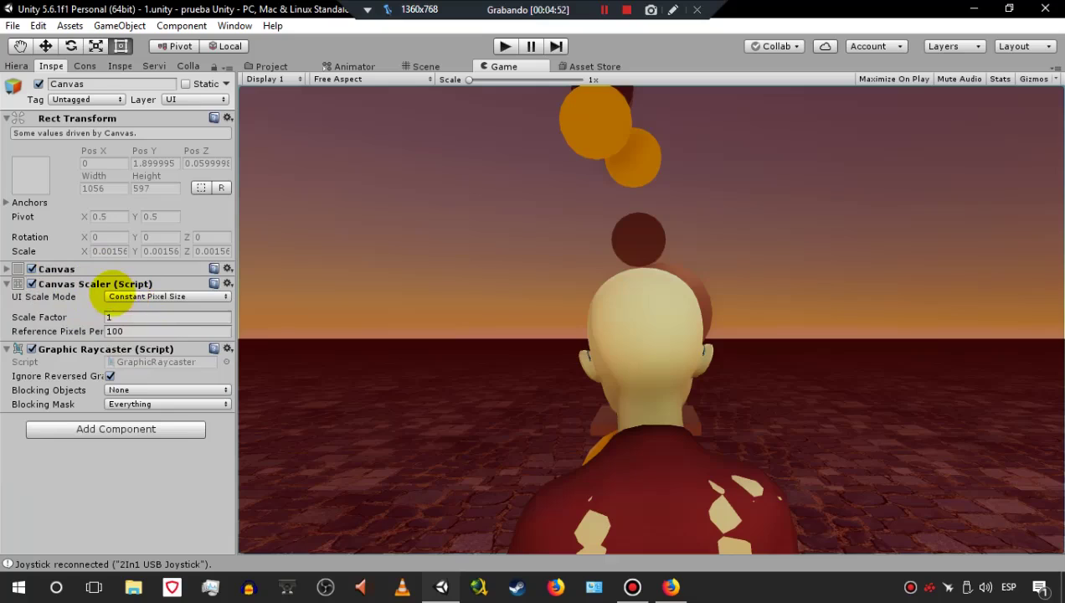
{"action": "left_click", "coordinate": [111, 297]}
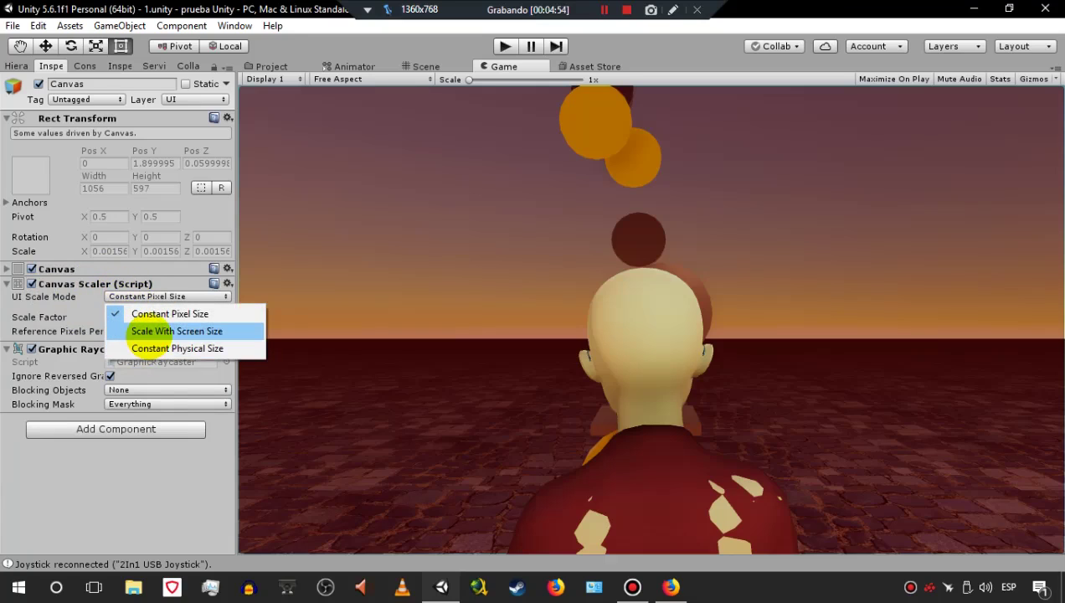
{"action": "left_click", "coordinate": [144, 331]}
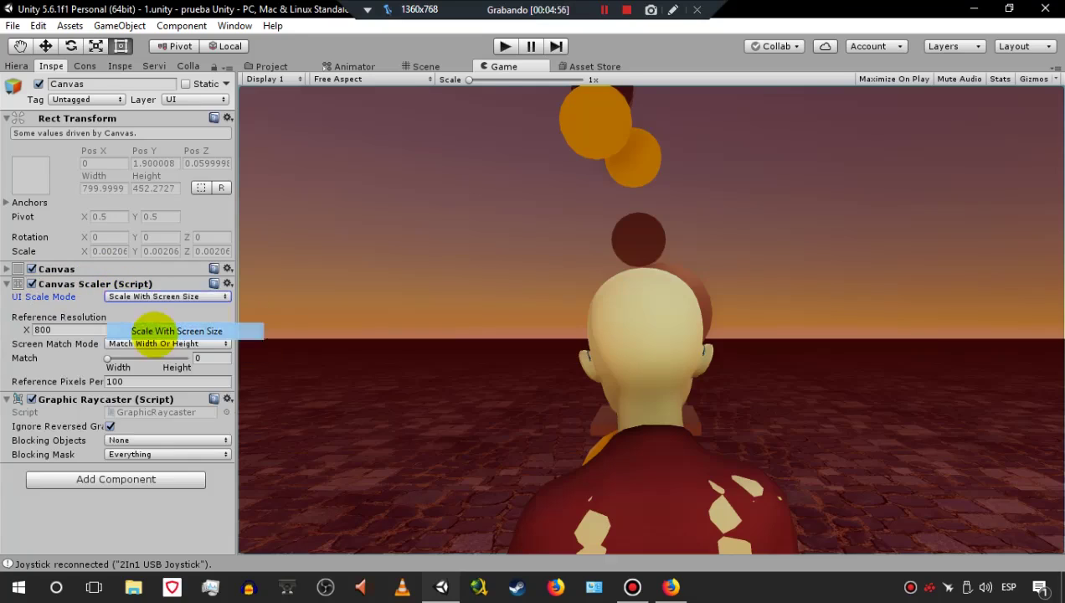
{"action": "left_click", "coordinate": [92, 329]}
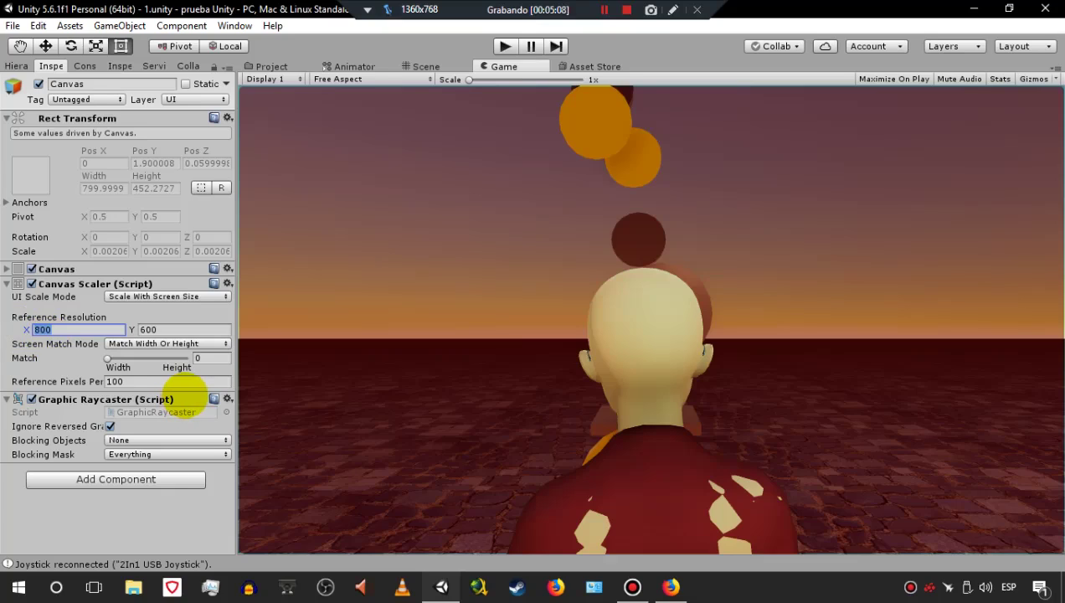
{"action": "type", "text": "128"}
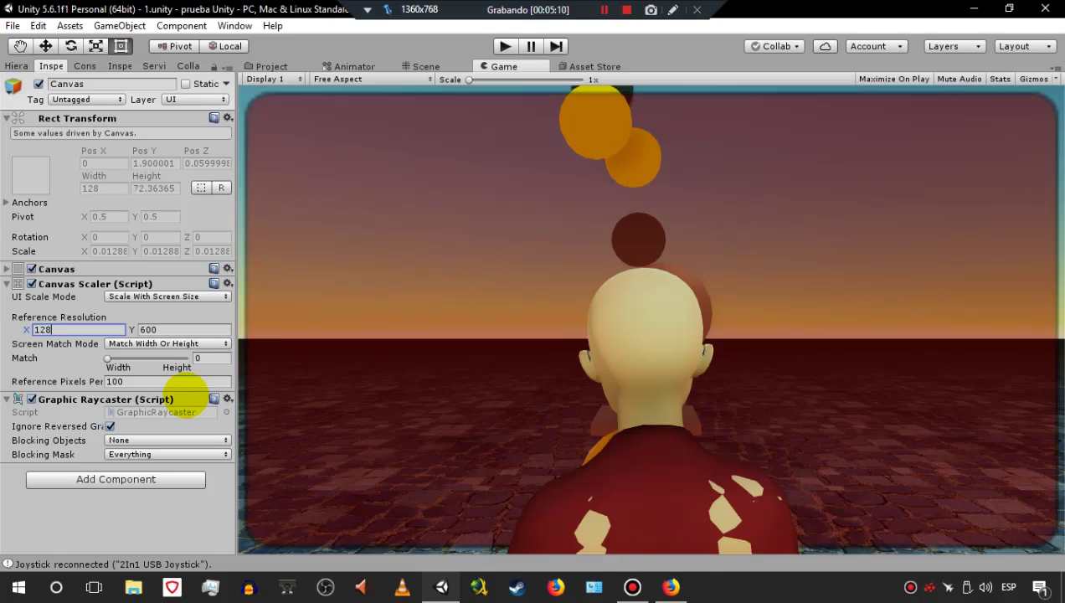
{"action": "type", "text": "00"}
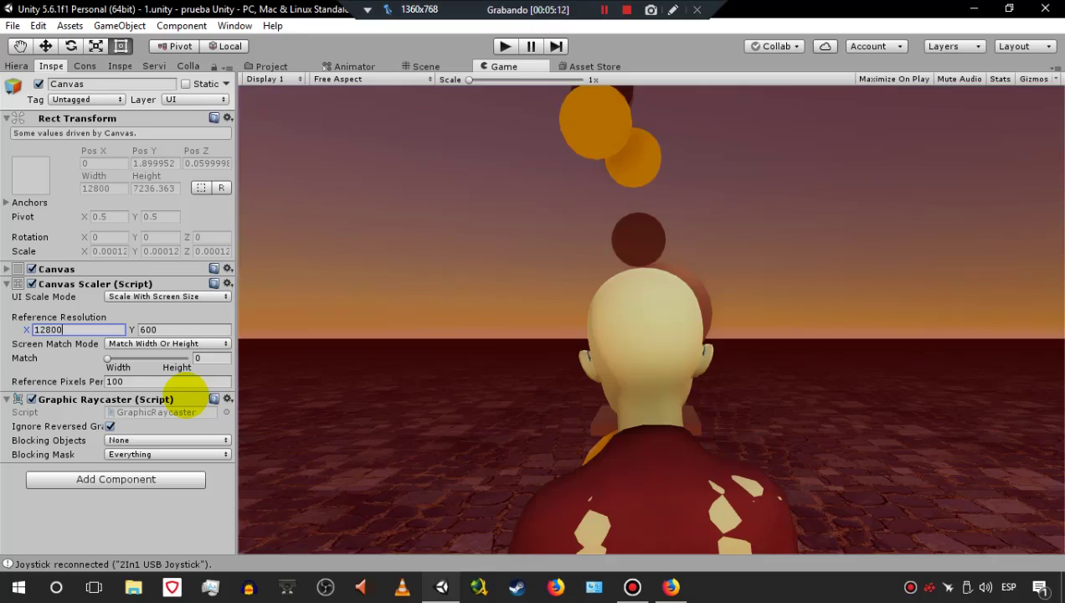
{"action": "key", "text": "BackSpace"}
{"action": "key", "text": "Tab"}
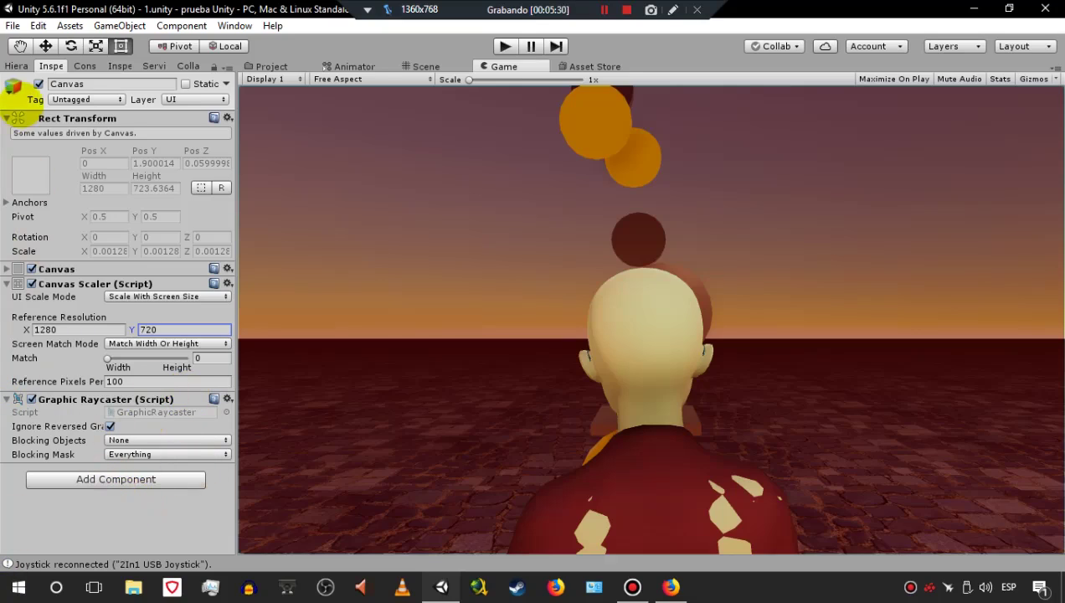
- Set the Game view resolution to 850x480 after trying the 16:9 aspect ratio
{"action": "left_click", "coordinate": [16, 65]}
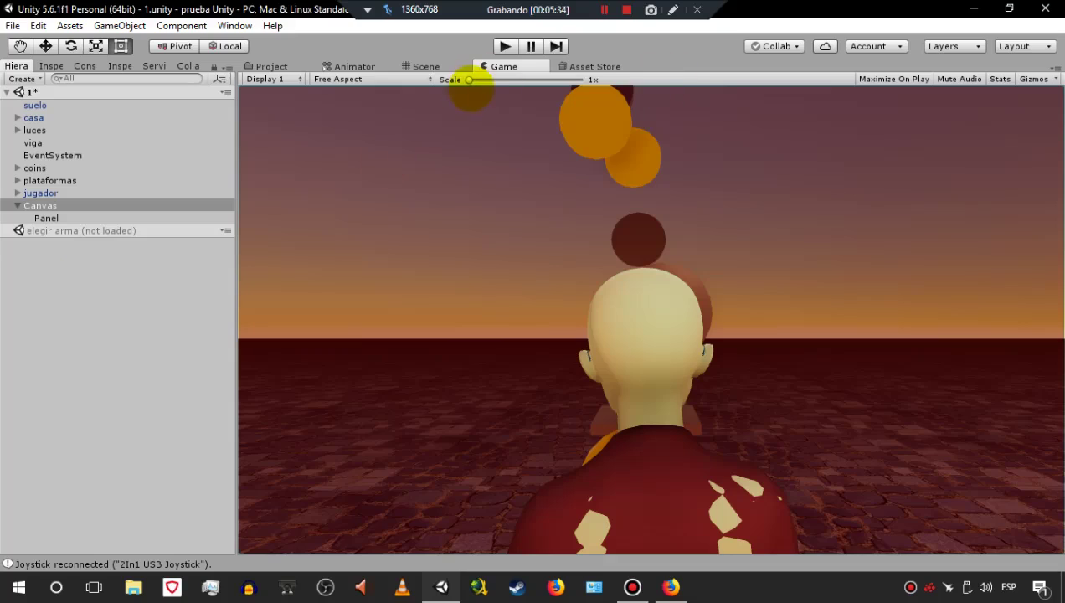
{"action": "left_click", "coordinate": [350, 80]}
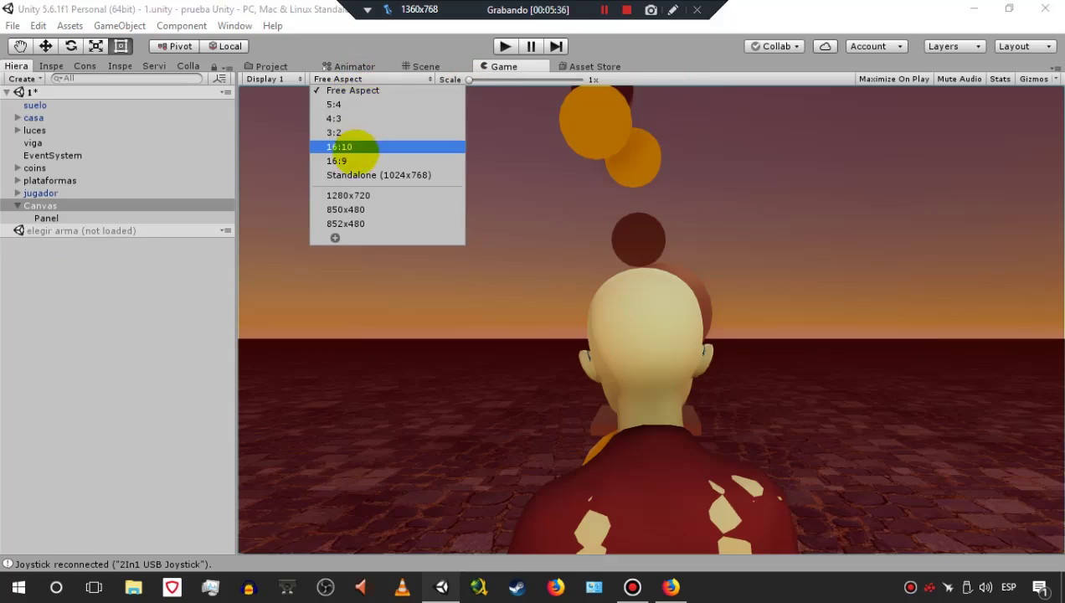
{"action": "left_click", "coordinate": [351, 160]}
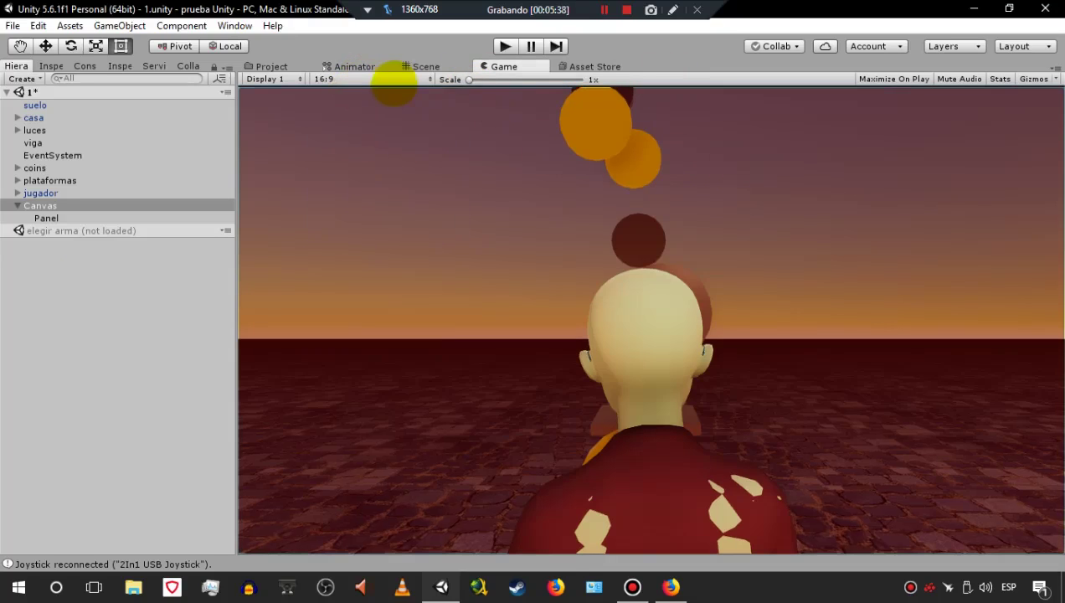
{"action": "left_click", "coordinate": [391, 82]}
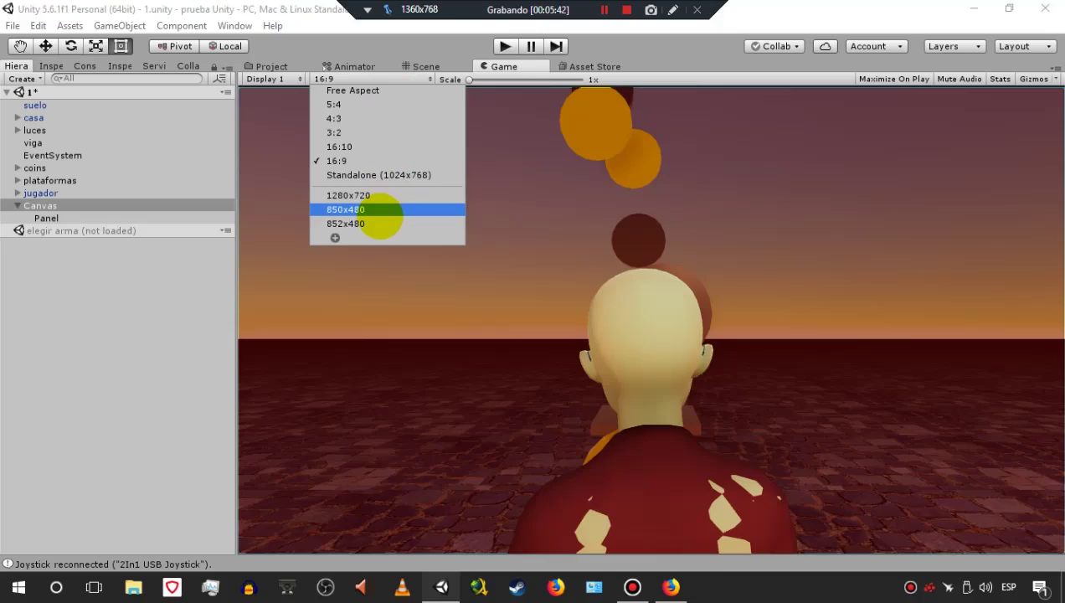
{"action": "left_click", "coordinate": [379, 209]}
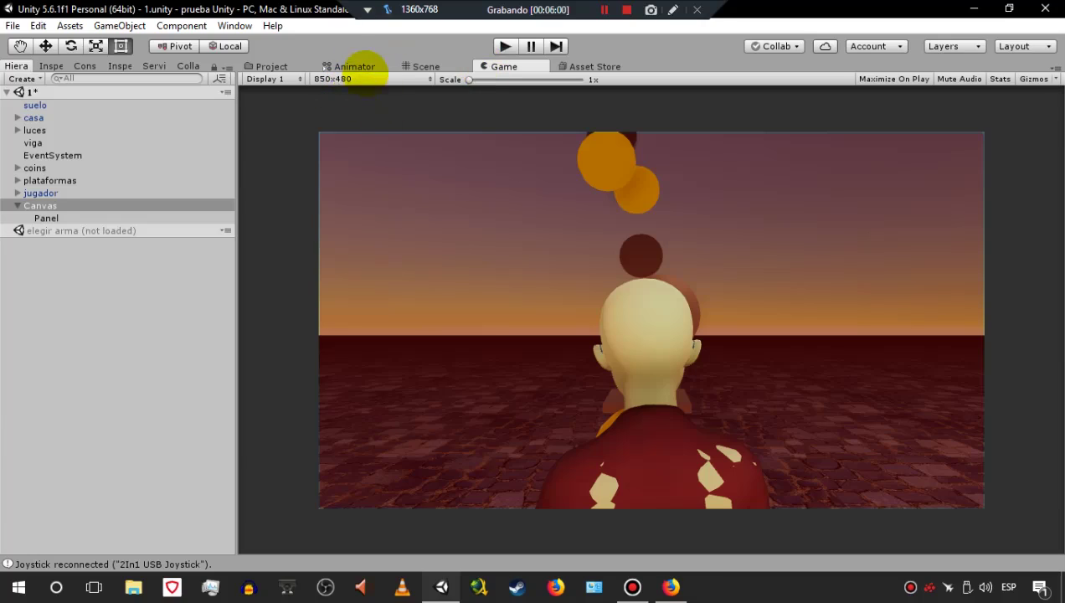
{"action": "left_click", "coordinate": [343, 79]}
{"action": "left_click", "coordinate": [590, 210]}
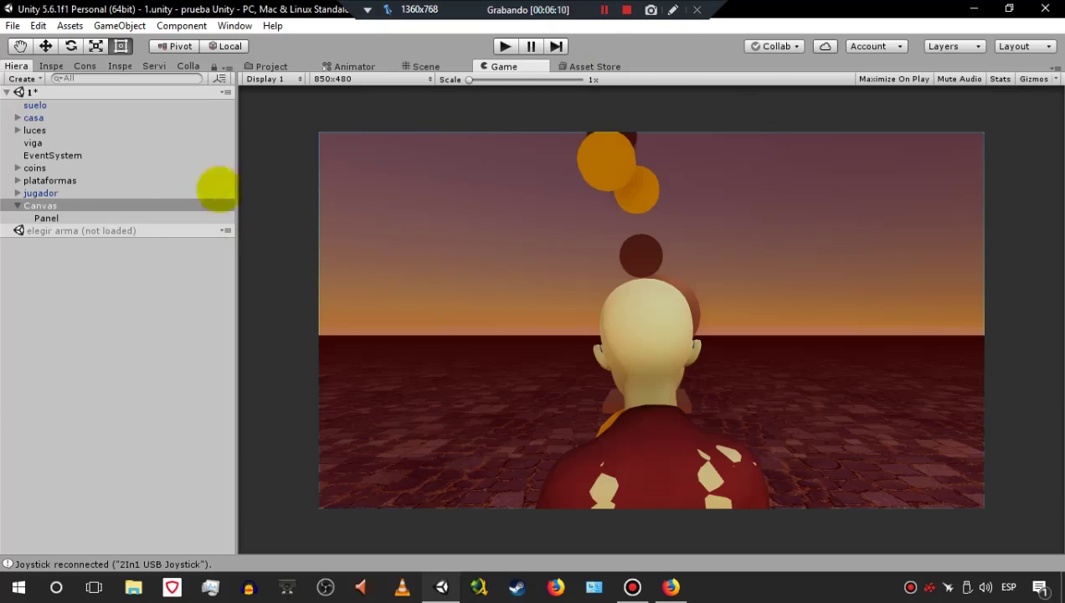
- Add a UI Image inside the Canvas alongside the Panel
{"action": "left_click", "coordinate": [67, 216]}
{"action": "left_click", "coordinate": [60, 205]}
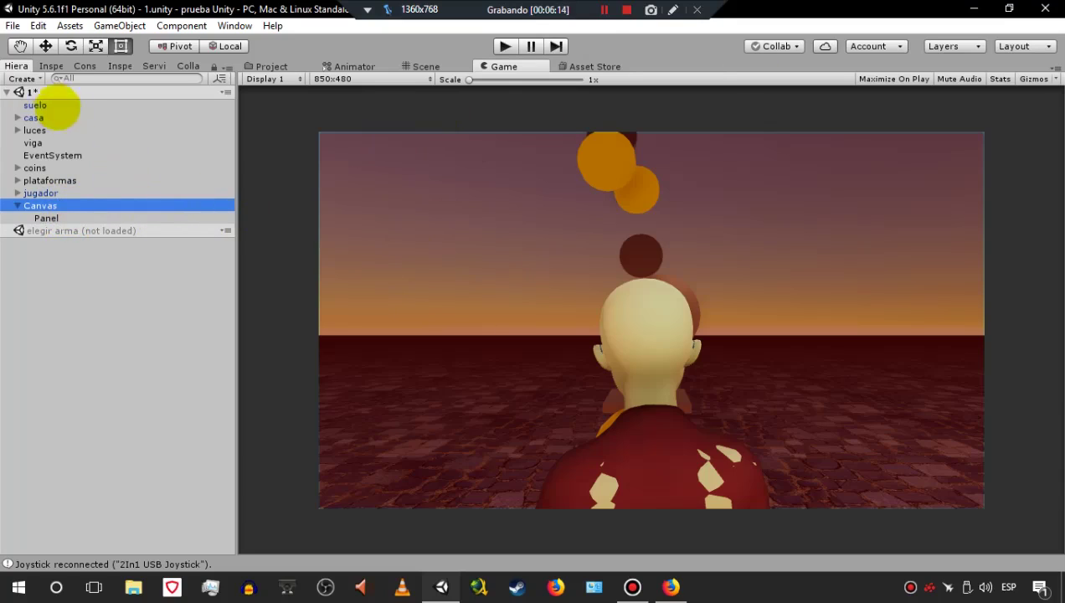
{"action": "left_click", "coordinate": [22, 78]}
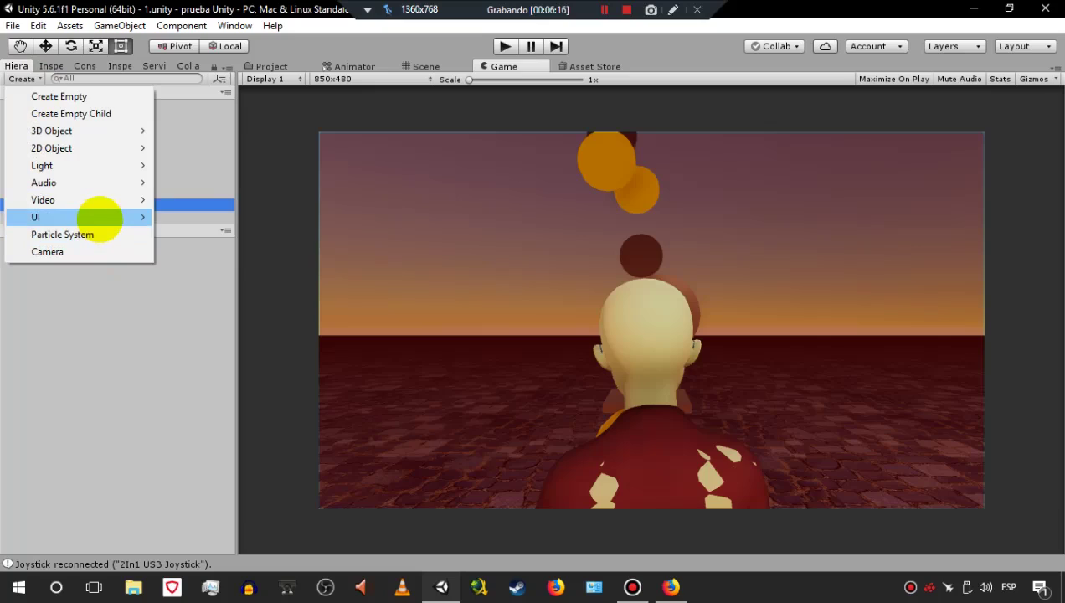
{"action": "mouse_move", "coordinate": [98, 218]}
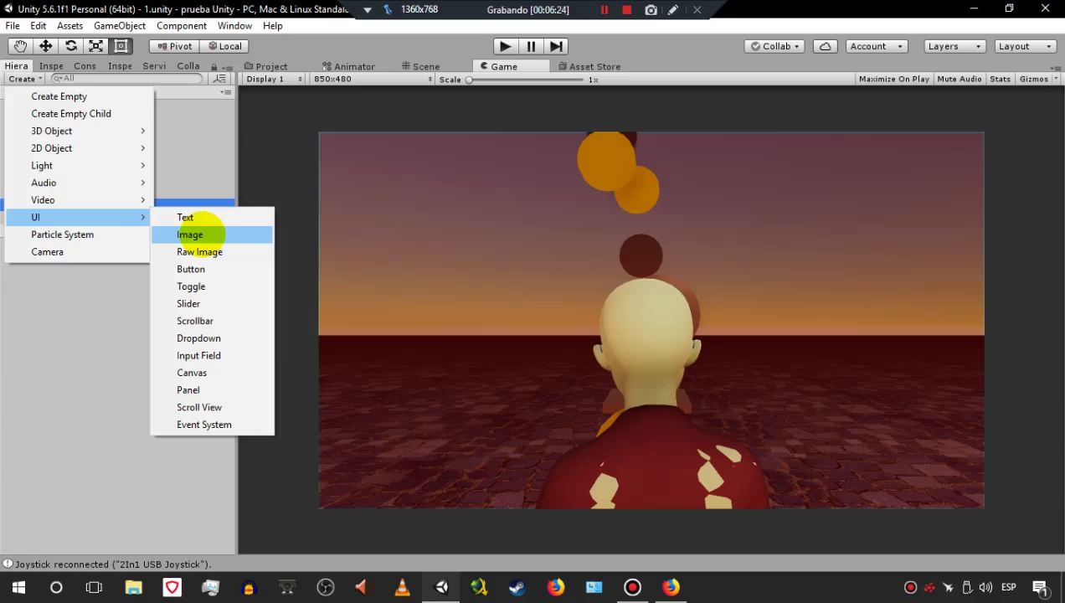
{"action": "left_click", "coordinate": [190, 235]}
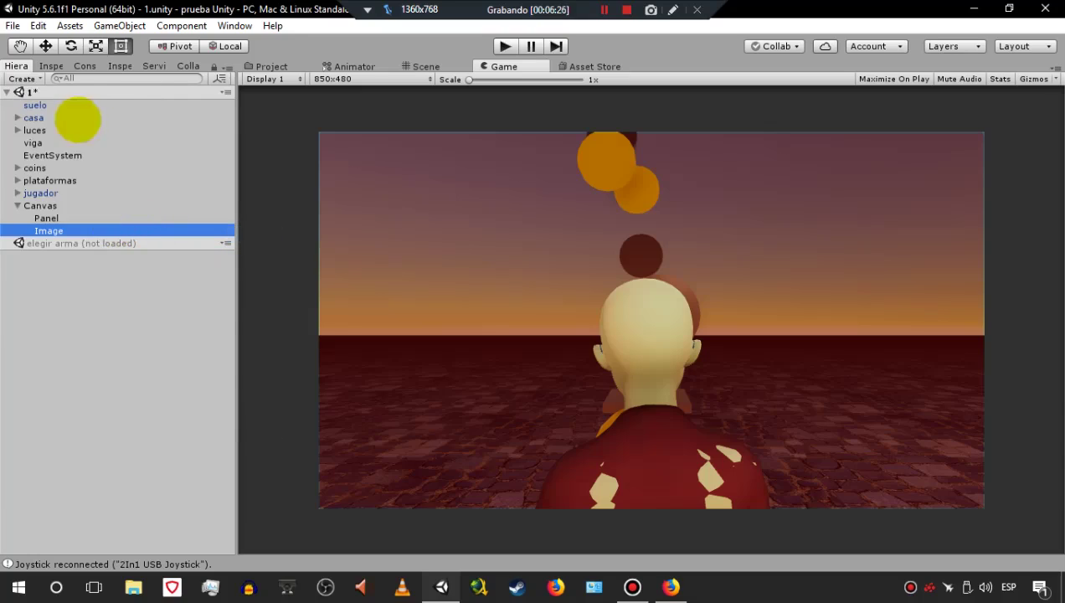
{"action": "left_click", "coordinate": [47, 65]}
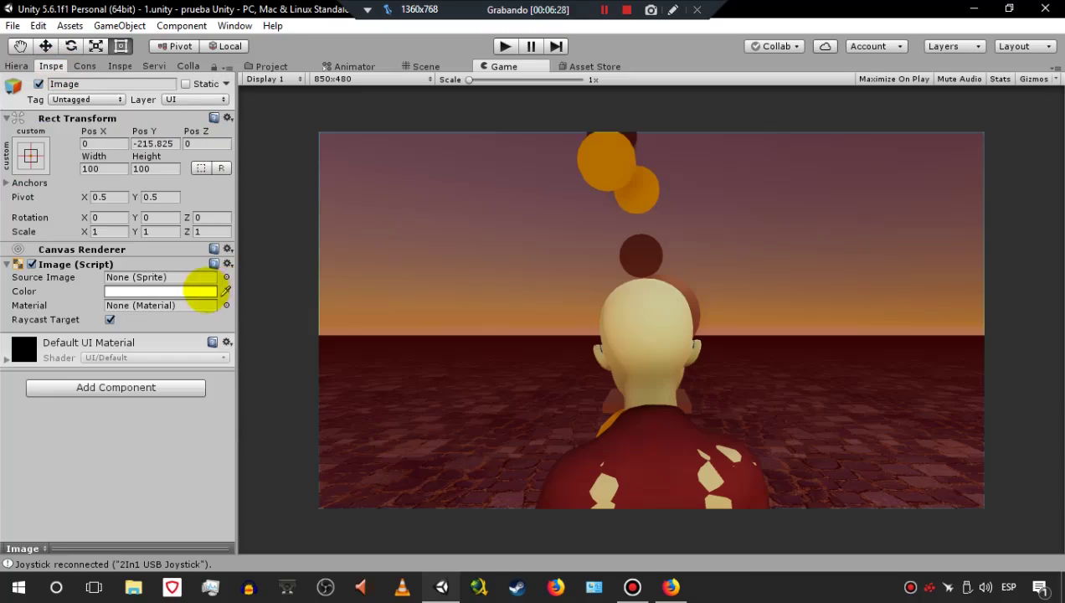
{"action": "left_click", "coordinate": [226, 276]}
{"action": "mouse_move", "coordinate": [659, 261]}
{"action": "left_mouse_down"}
{"action": "mouse_move", "coordinate": [646, 361]}
{"action": "mouse_move", "coordinate": [649, 243]}
{"action": "left_mouse_up"}
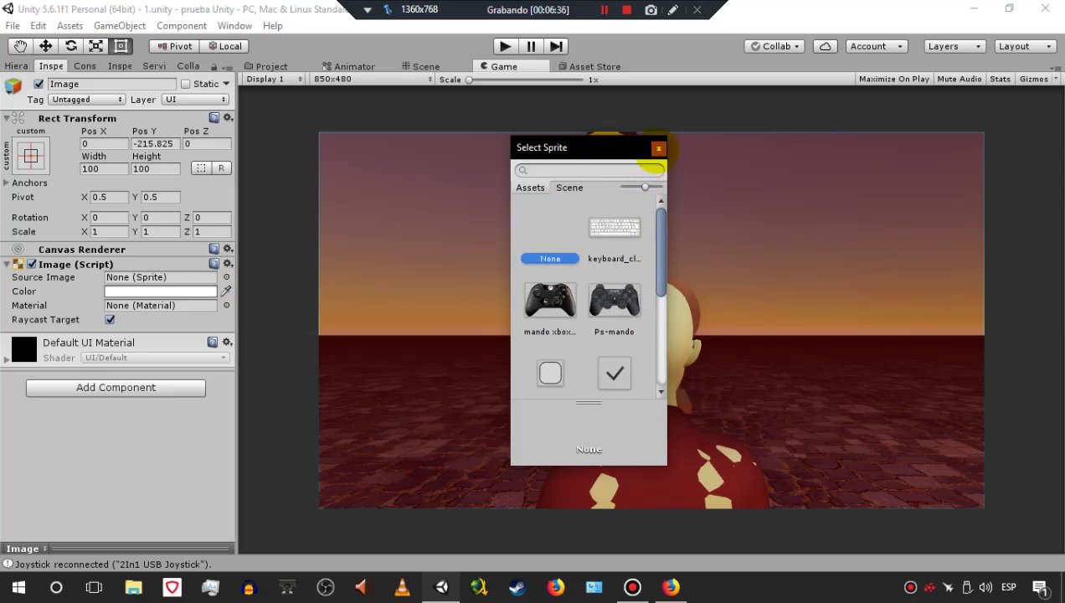
{"action": "left_click", "coordinate": [658, 148]}
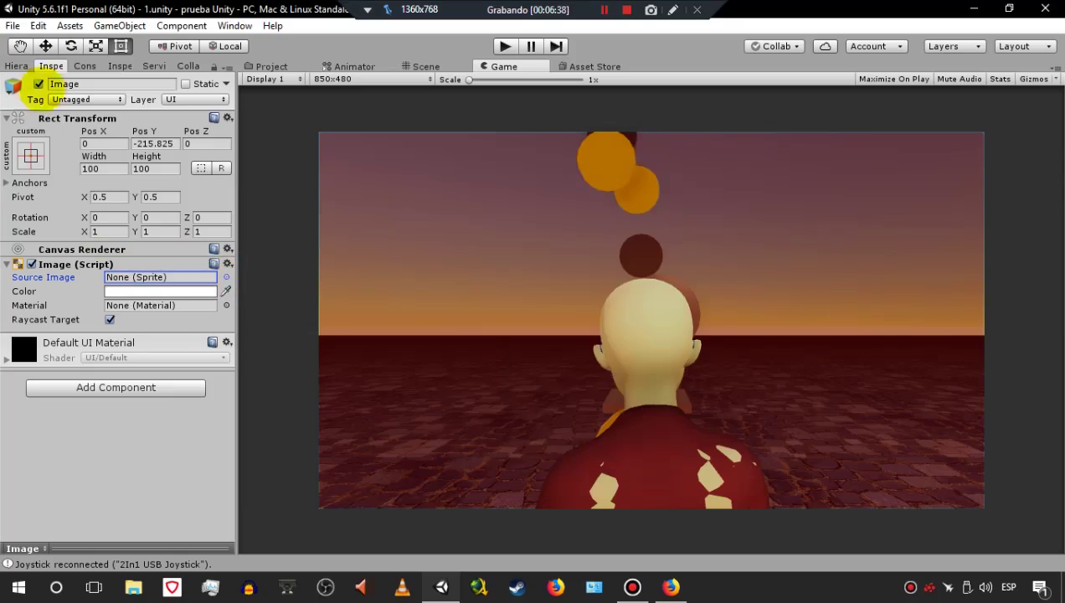
{"action": "left_click", "coordinate": [17, 65]}
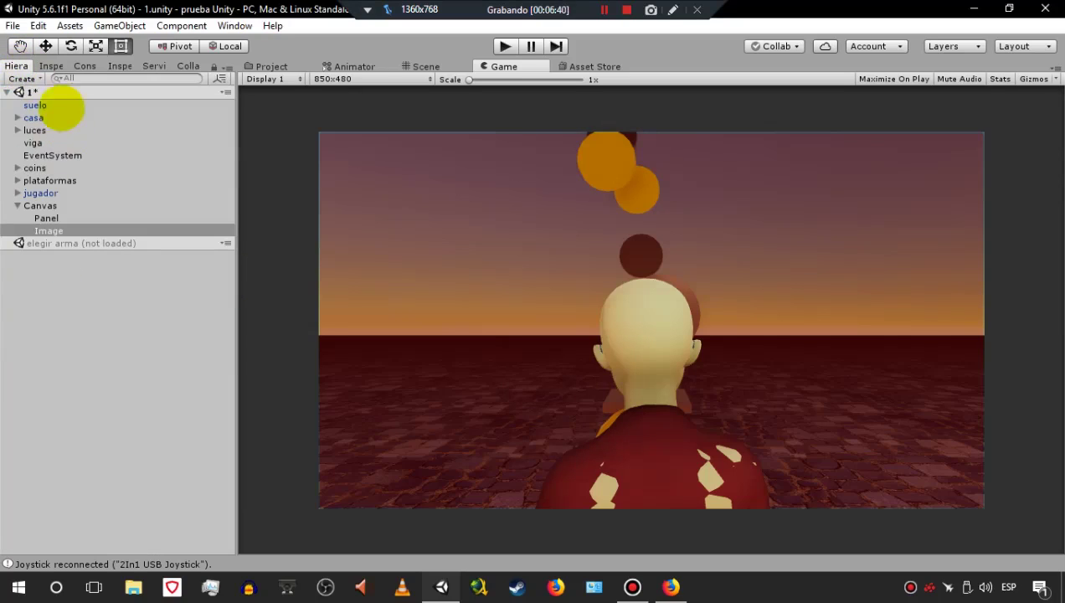
{"action": "left_click", "coordinate": [51, 67]}
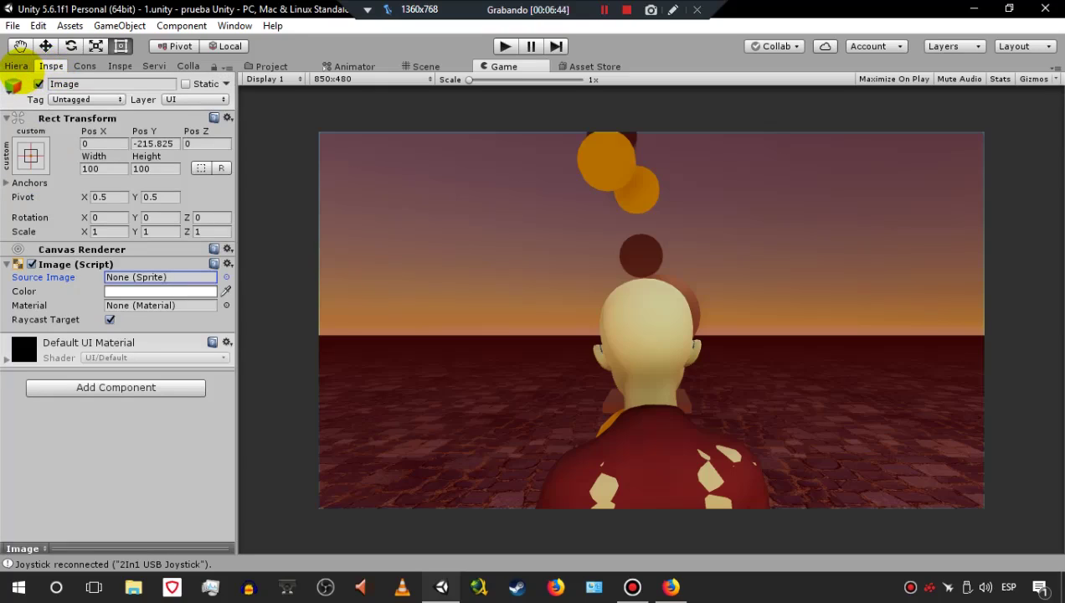
- Assign the mando xbox 360 sprite as the Image's source image and open its picture file for a brief look
{"action": "left_click", "coordinate": [226, 277]}
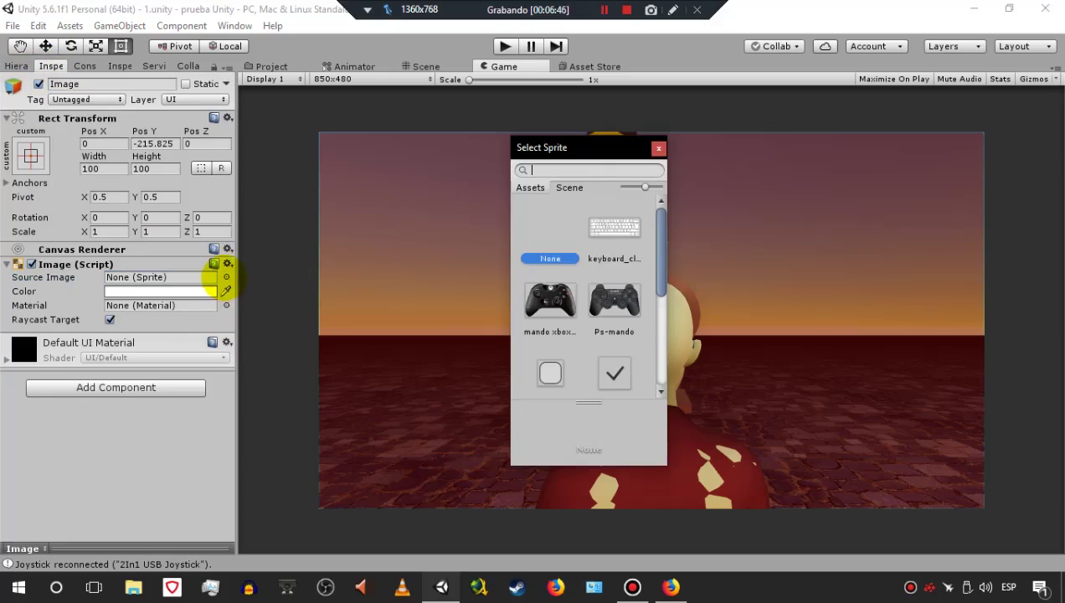
{"action": "left_click", "coordinate": [550, 299]}
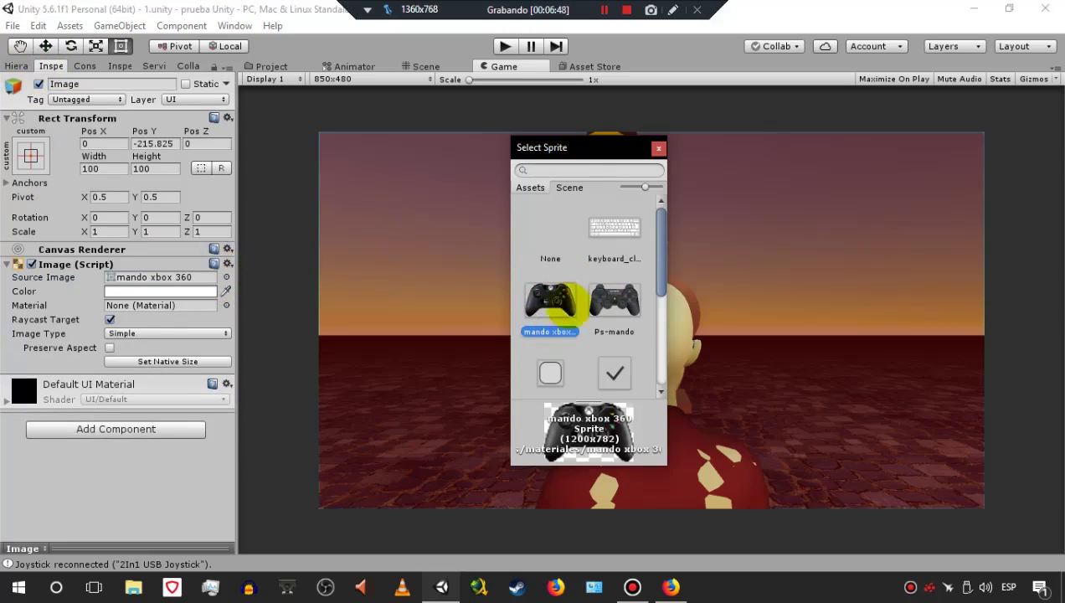
{"action": "mouse_move", "coordinate": [656, 248]}
{"action": "left_mouse_down"}
{"action": "mouse_move", "coordinate": [658, 312]}
{"action": "mouse_move", "coordinate": [643, 351]}
{"action": "mouse_move", "coordinate": [652, 234]}
{"action": "left_mouse_up"}
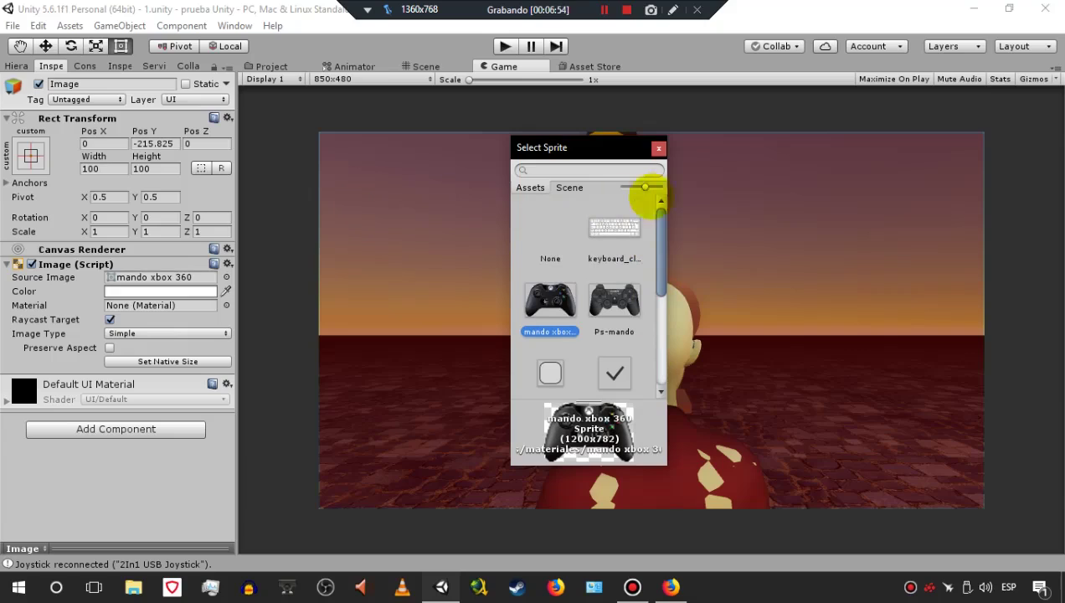
{"action": "left_click", "coordinate": [657, 148]}
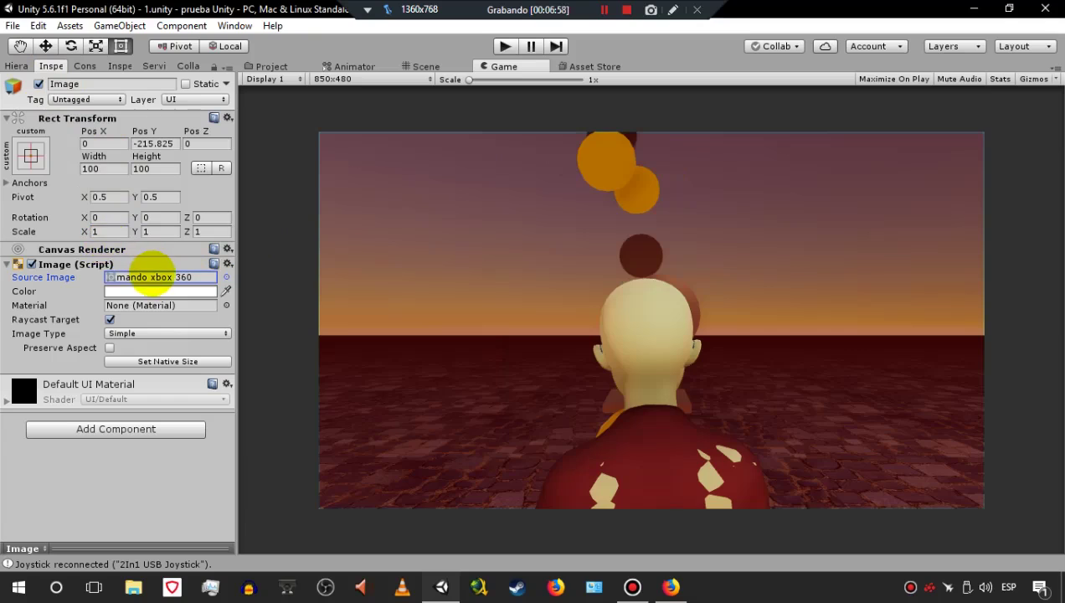
{"action": "double_click", "coordinate": [151, 276]}
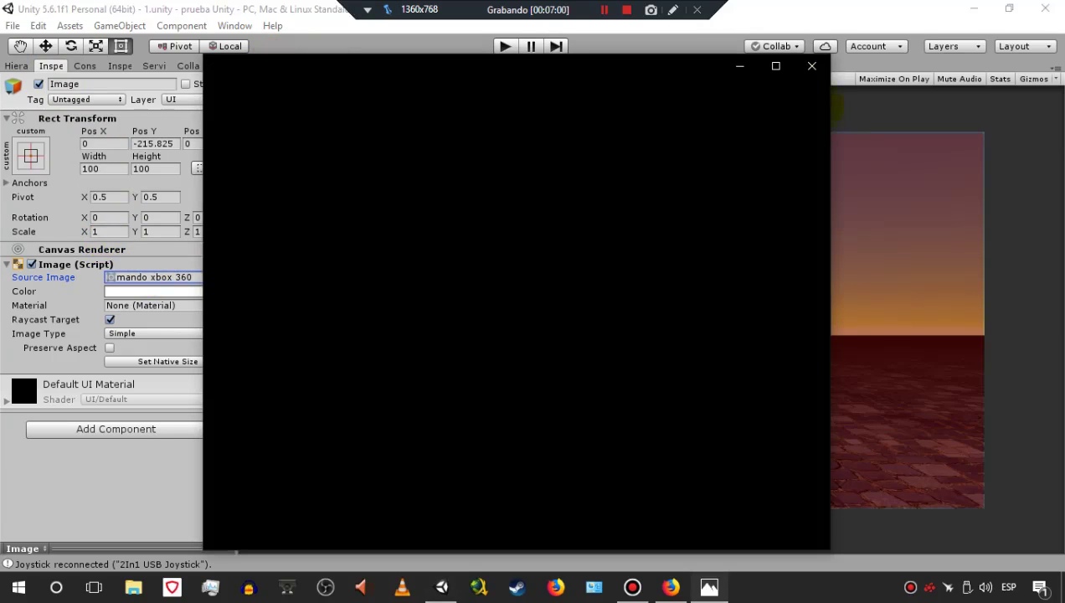
{"action": "left_click", "coordinate": [811, 65]}
{"action": "left_click", "coordinate": [267, 77]}
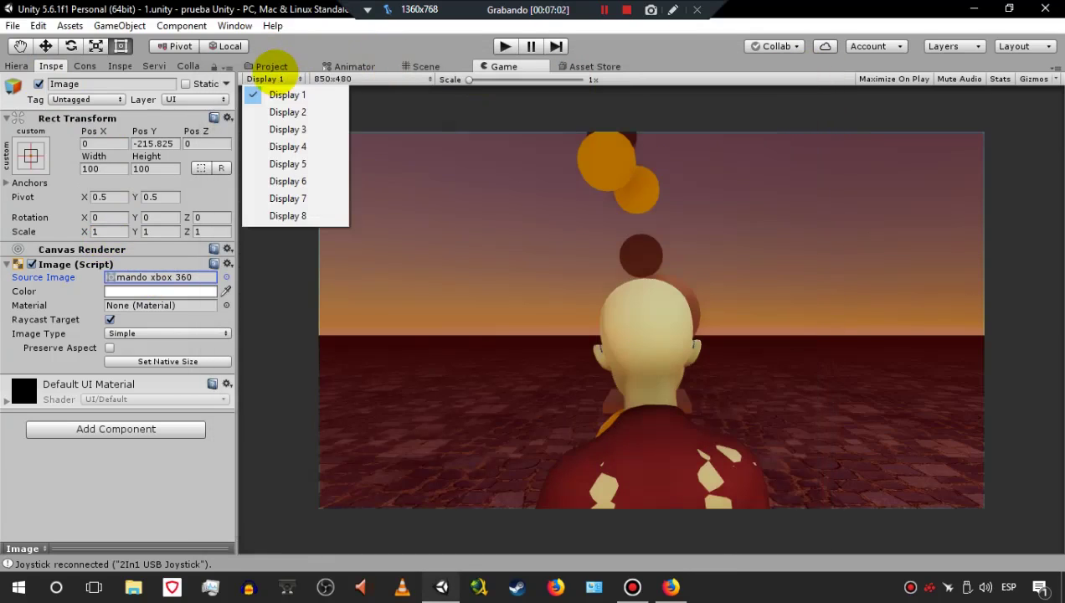
- Open the mando xbox 360 picture file from the materiales folder for viewing and close it again
{"action": "left_click", "coordinate": [272, 60]}
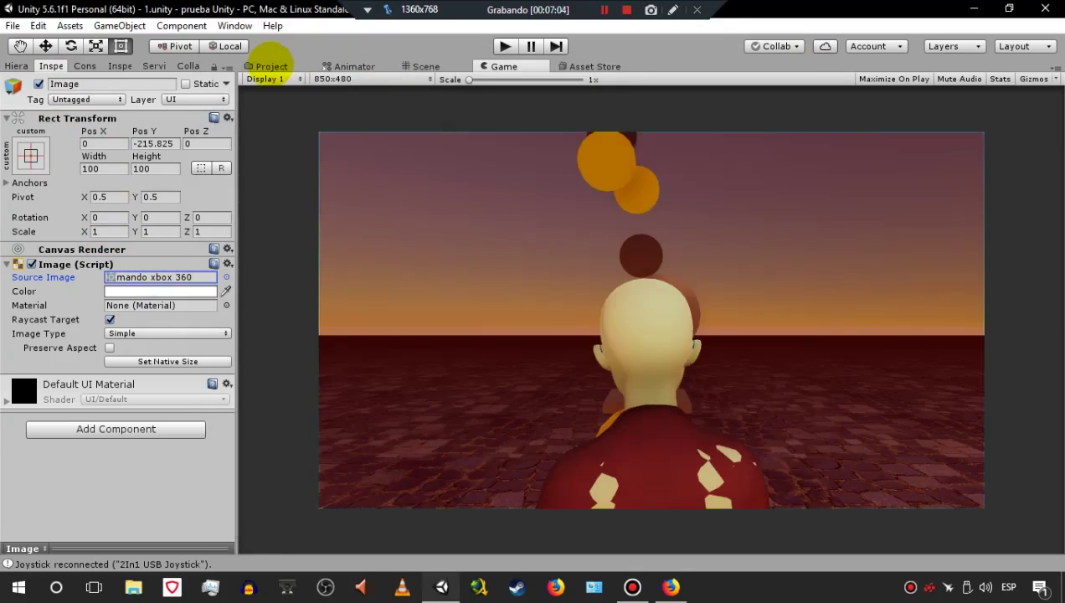
{"action": "left_click", "coordinate": [270, 66]}
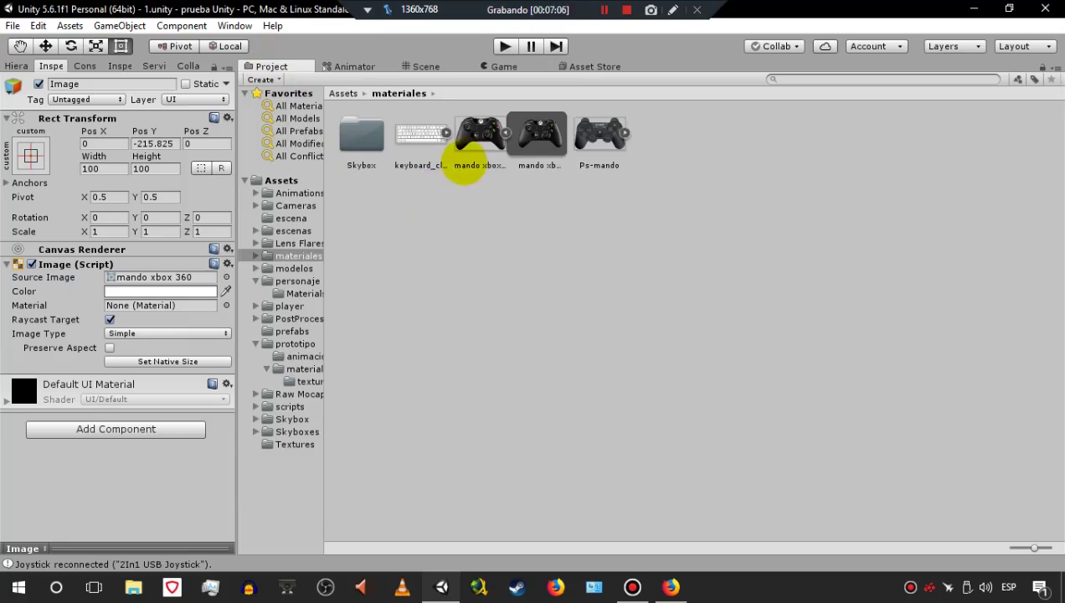
{"action": "double_click", "coordinate": [465, 160]}
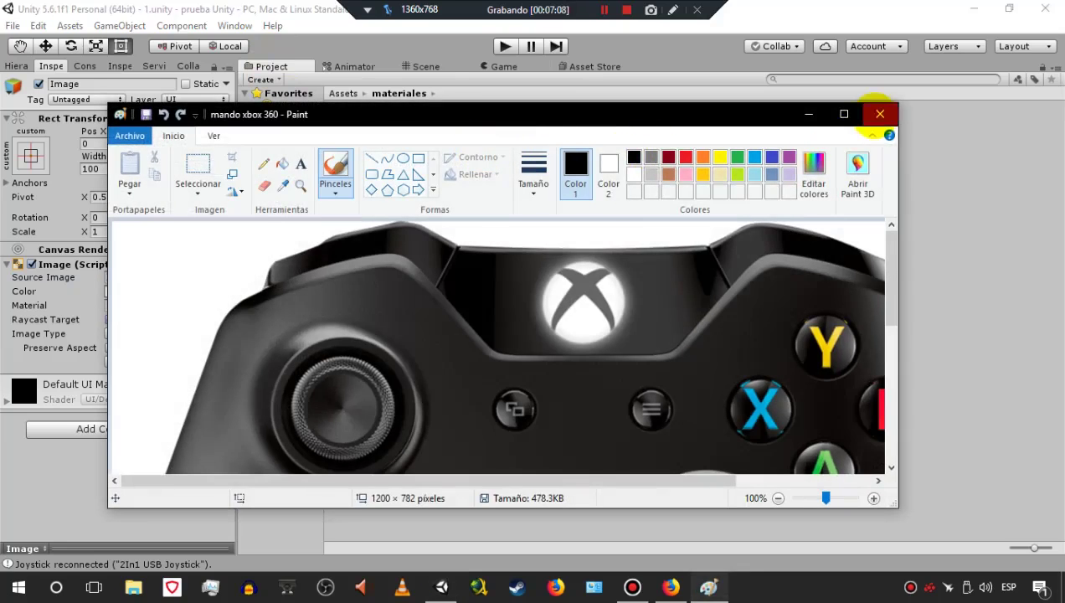
{"action": "left_click", "coordinate": [879, 114]}
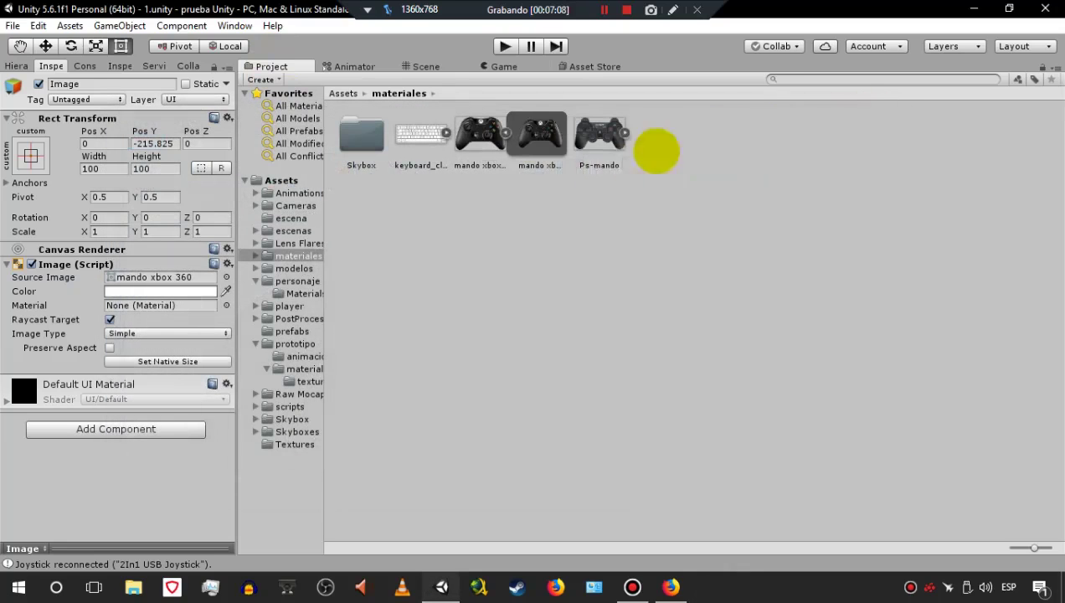
- Examine the import settings and sub-sprites of the mando xbox 360 and Ps-mando textures in the materiales folder
{"action": "left_click", "coordinate": [481, 130]}
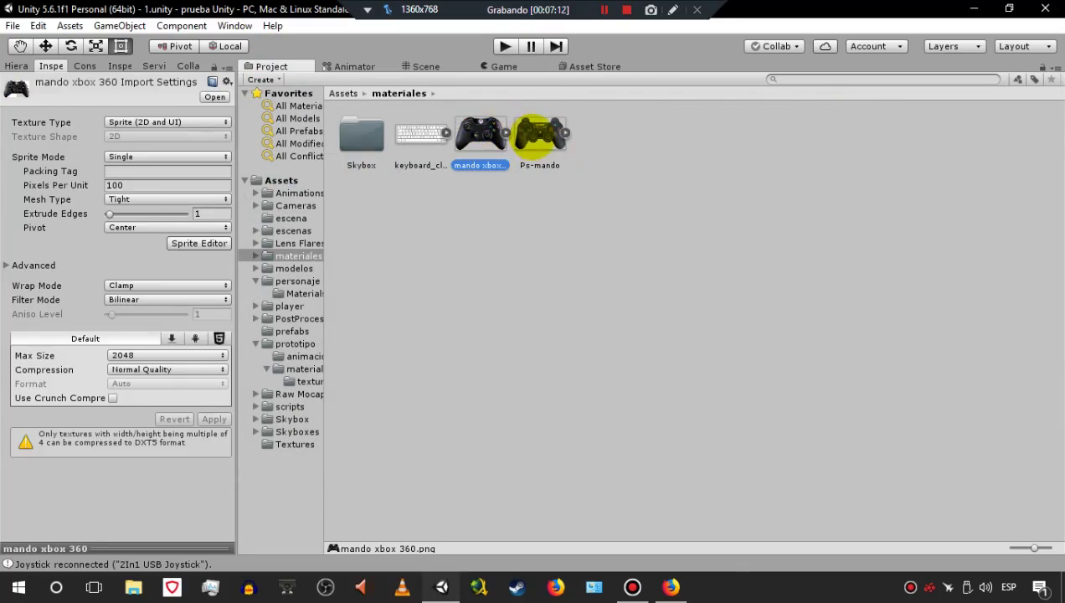
{"action": "left_click", "coordinate": [540, 138]}
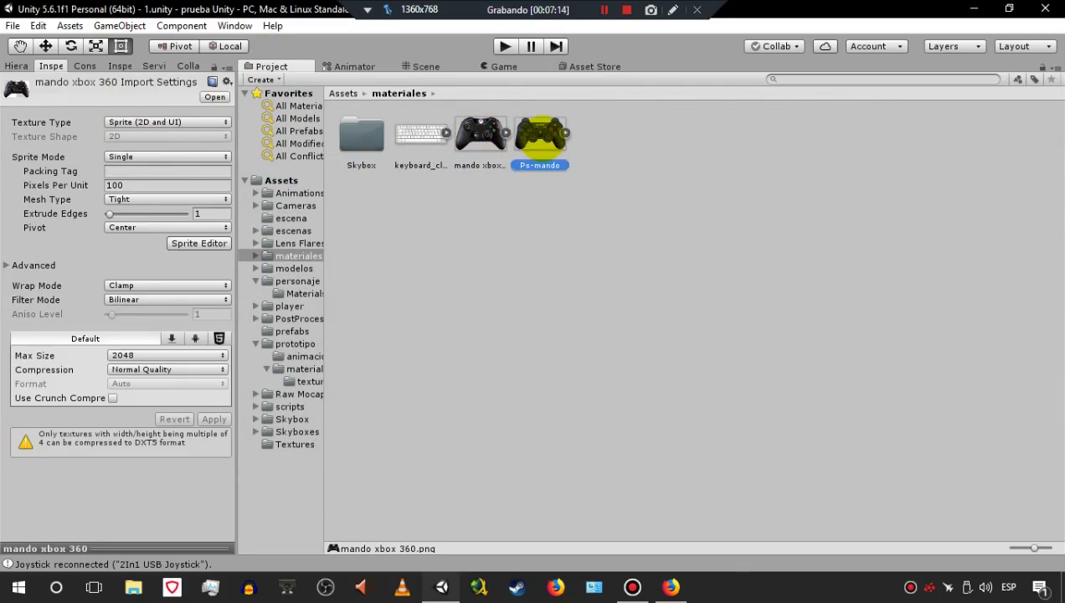
{"action": "left_click", "coordinate": [479, 138]}
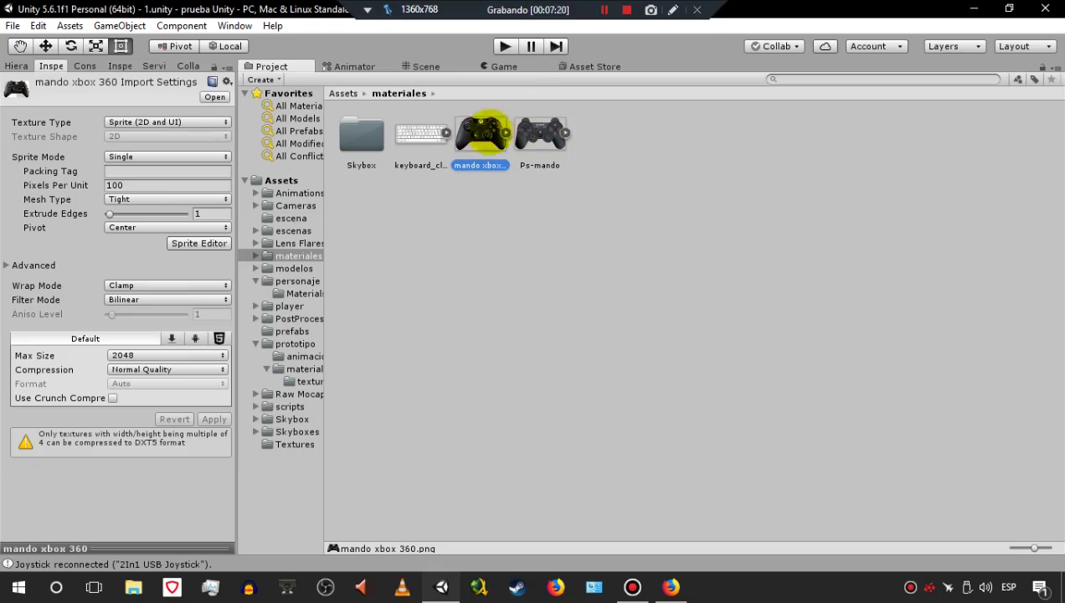
{"action": "key", "text": "ctrl+d"}
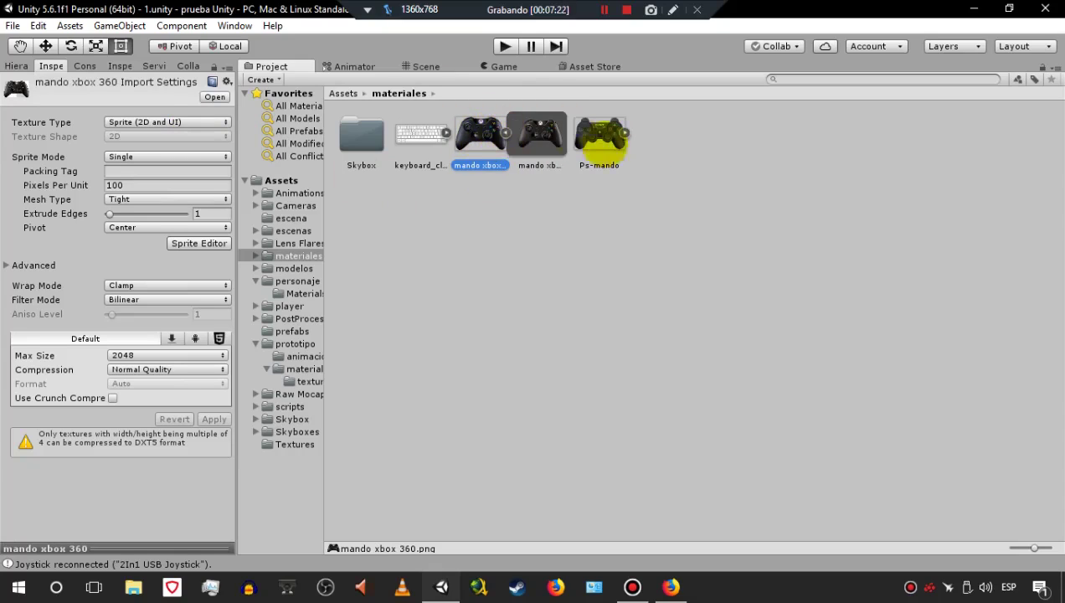
{"action": "left_click", "coordinate": [508, 132]}
{"action": "left_click", "coordinate": [539, 134]}
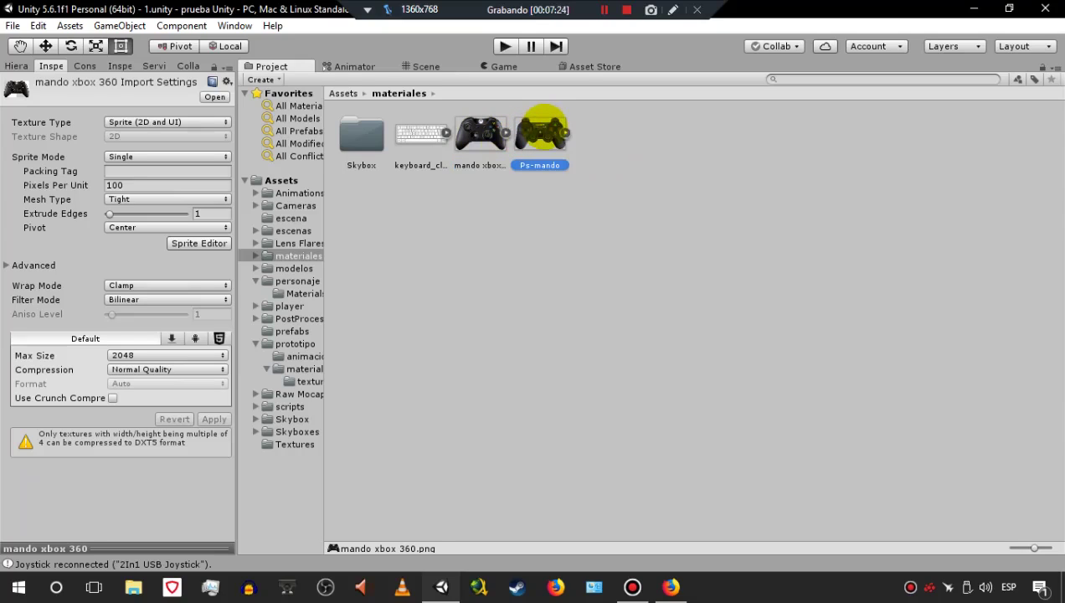
{"action": "left_click", "coordinate": [565, 132]}
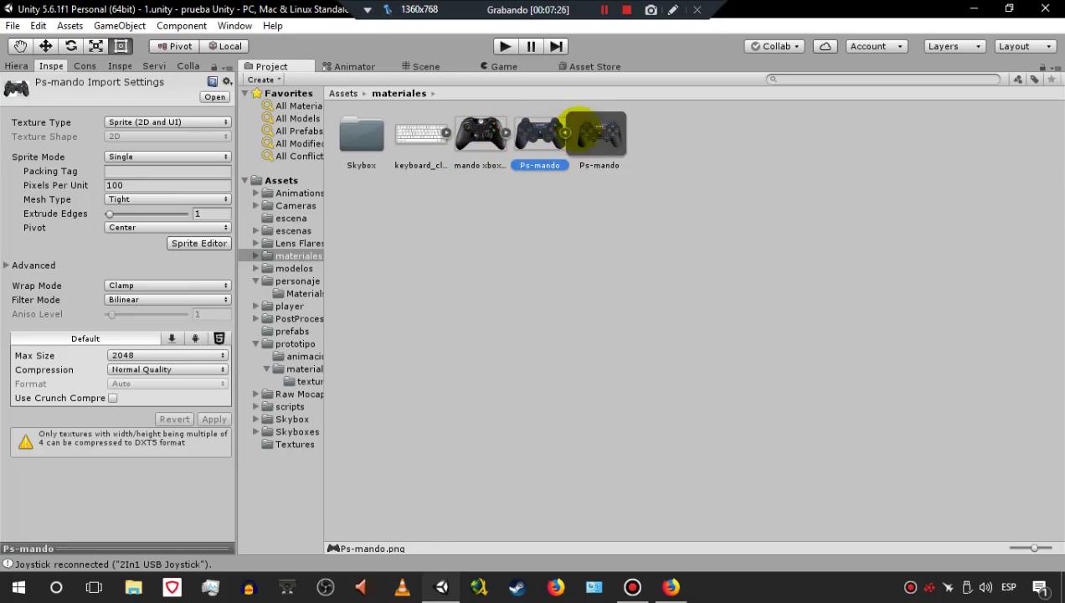
{"action": "left_click", "coordinate": [565, 132]}
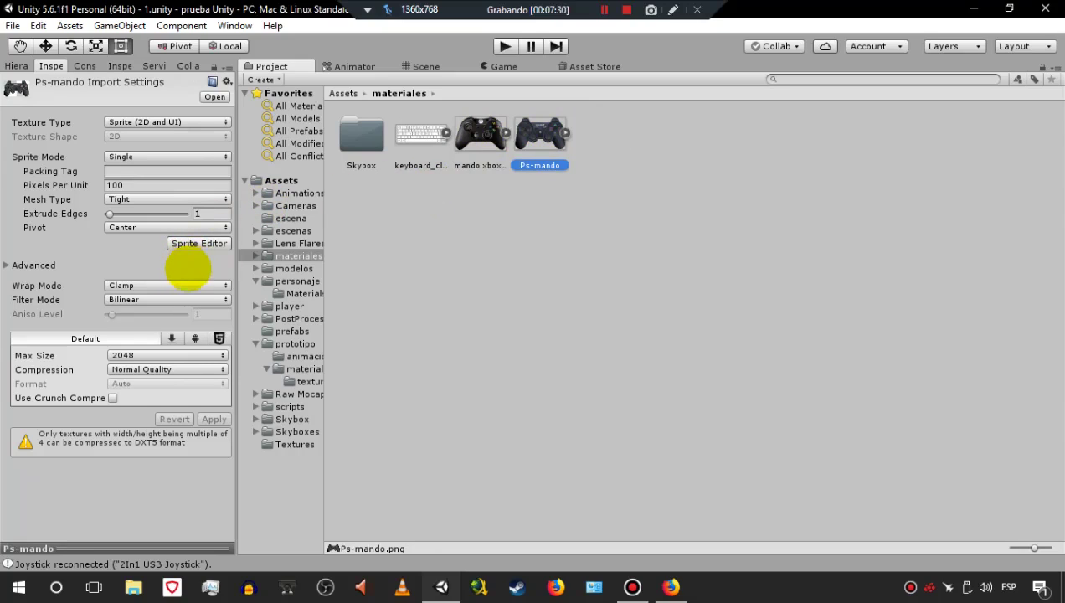
{"action": "left_click", "coordinate": [497, 135]}
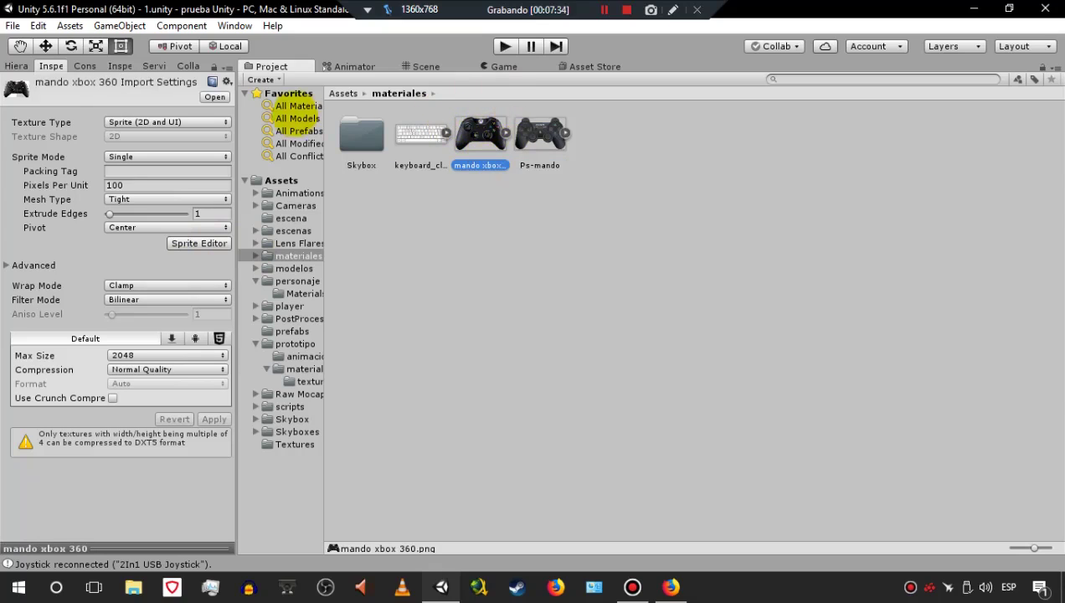
- Anchor the Image inside the Canvas to the top-left using the anchor presets
{"action": "left_click", "coordinate": [423, 67]}
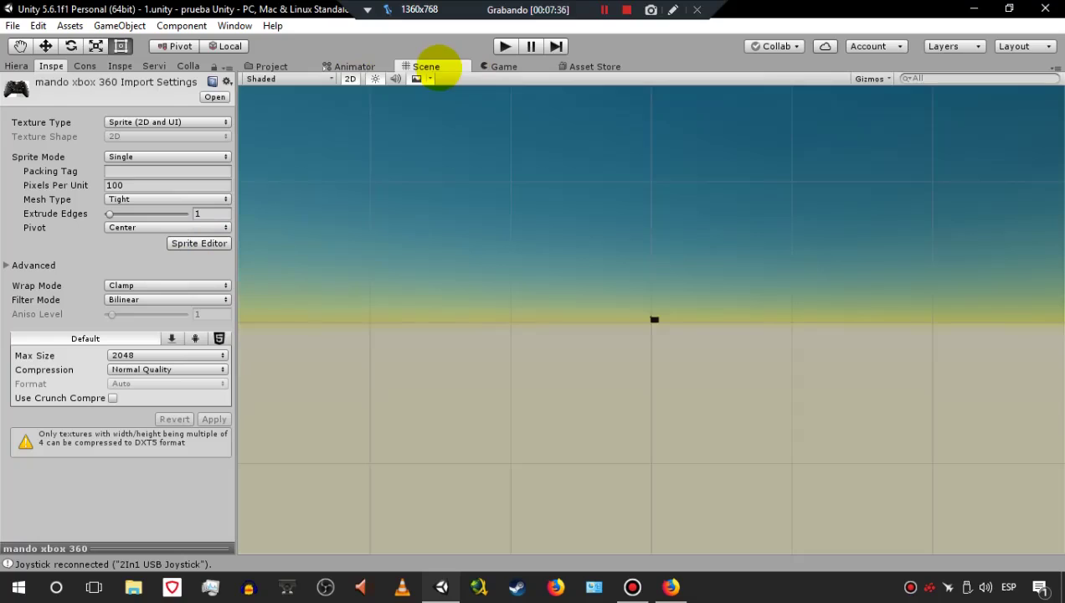
{"action": "left_click", "coordinate": [484, 67]}
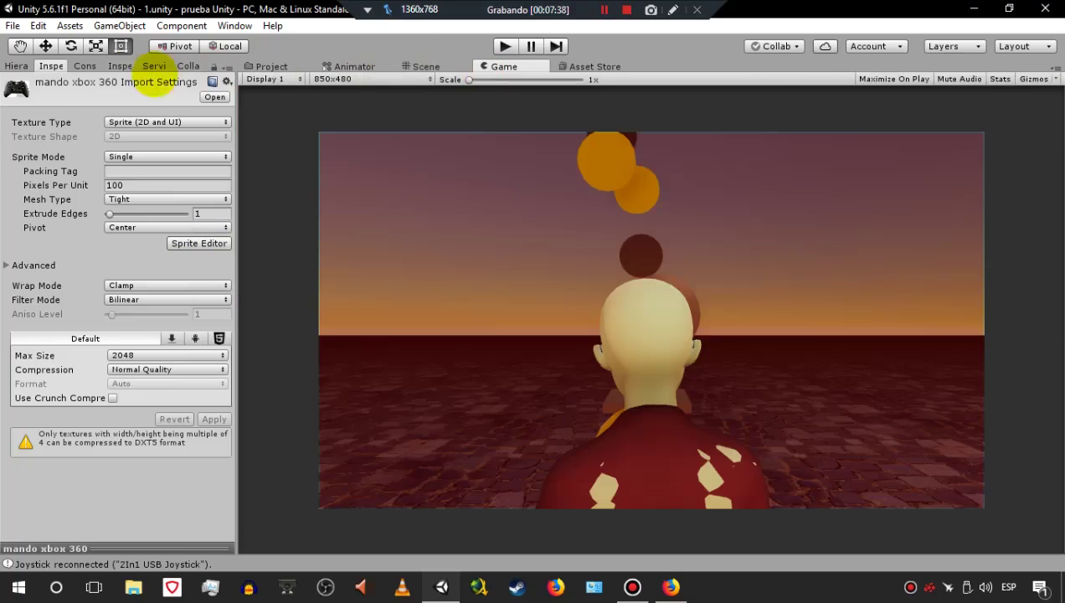
{"action": "left_click", "coordinate": [17, 66]}
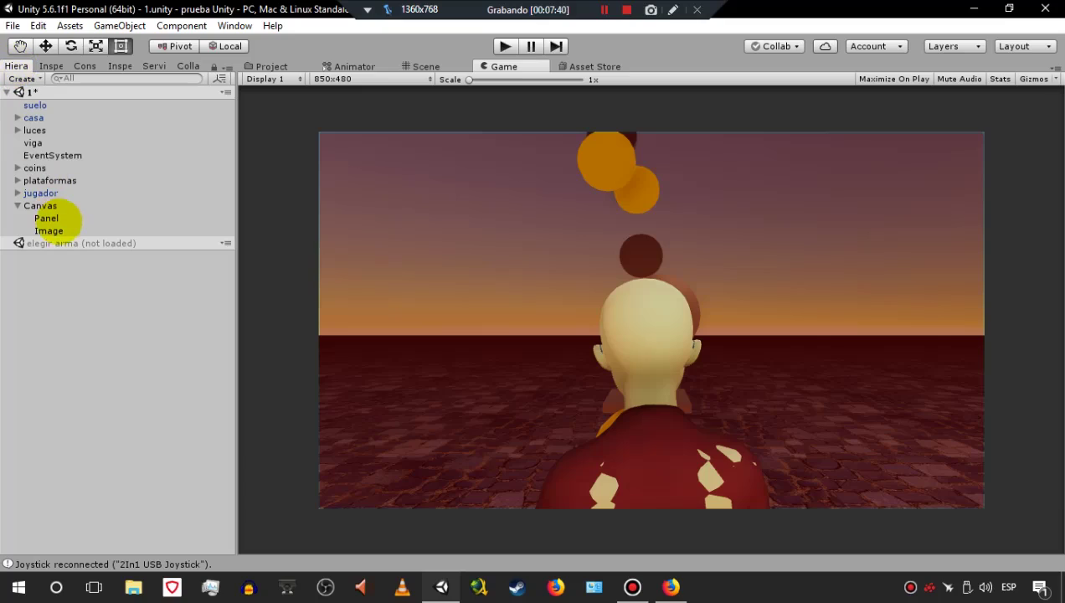
{"action": "left_click", "coordinate": [52, 230]}
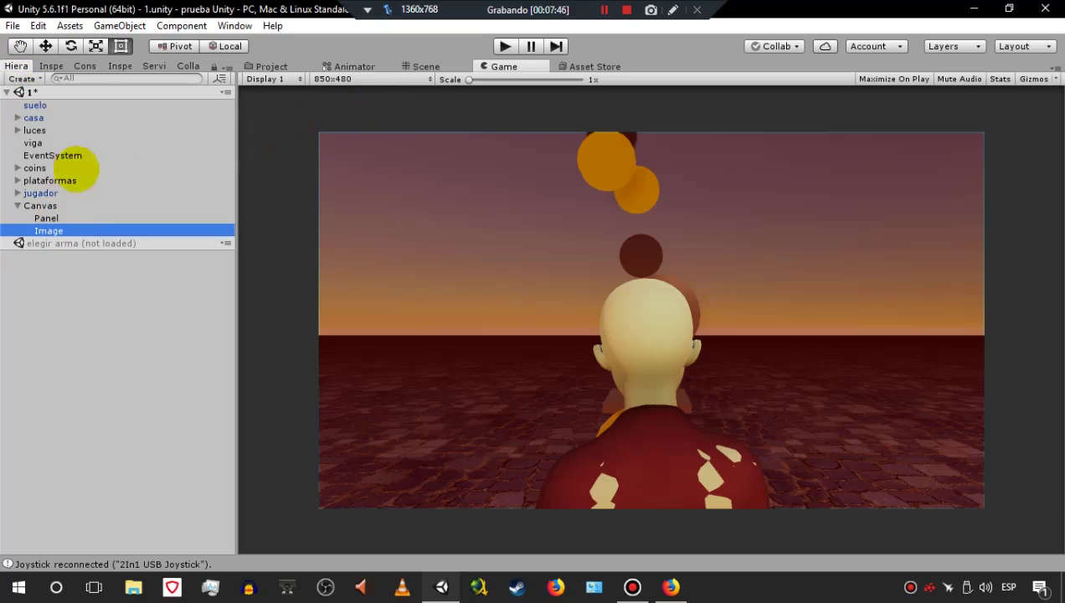
{"action": "left_click", "coordinate": [50, 66]}
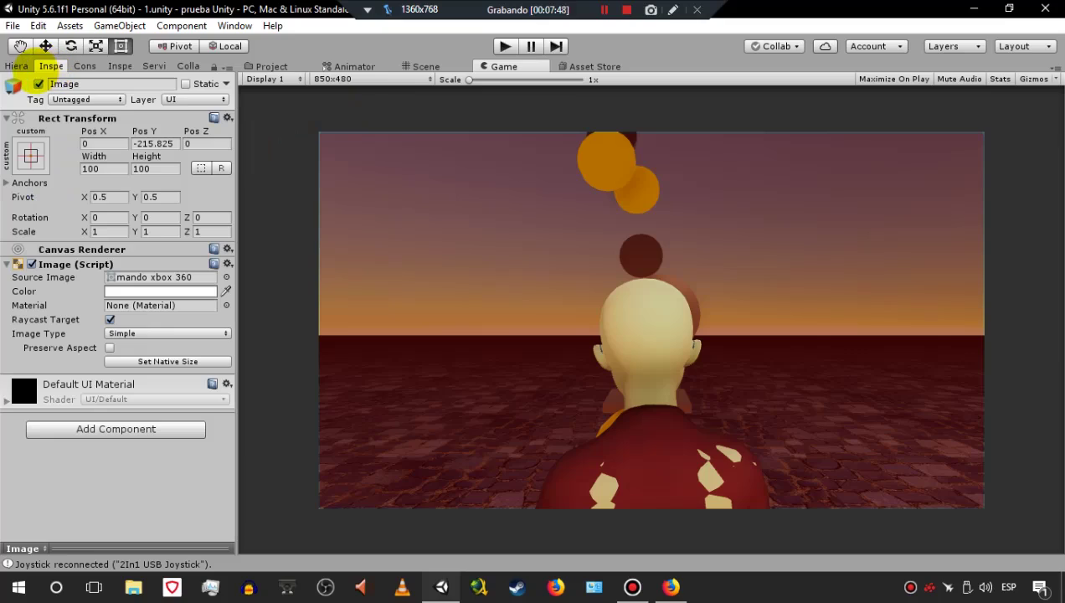
{"action": "left_click", "coordinate": [31, 155]}
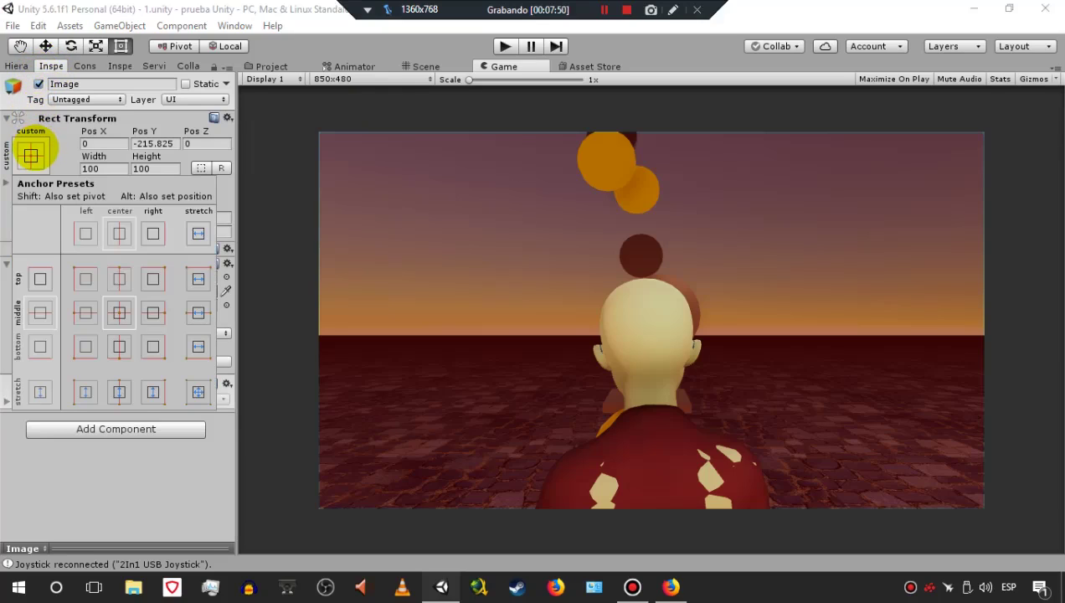
{"action": "left_click", "coordinate": [85, 278]}
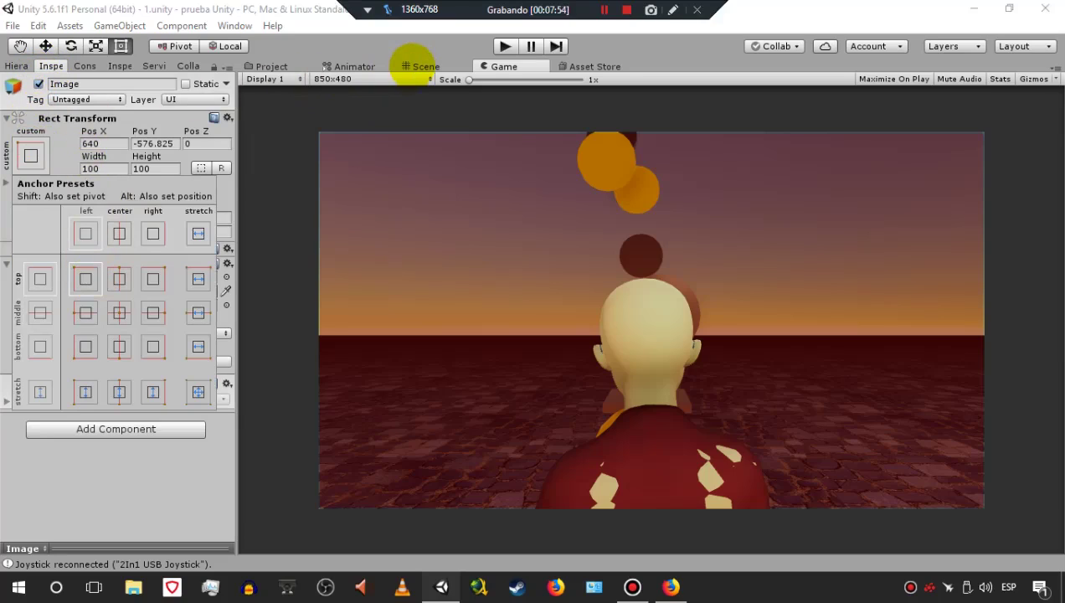
- Frame the Image in the Scene view and enlarge it from its upper-left corner to about 239 x 167
{"action": "left_click", "coordinate": [416, 67]}
{"action": "left_click", "coordinate": [416, 66]}
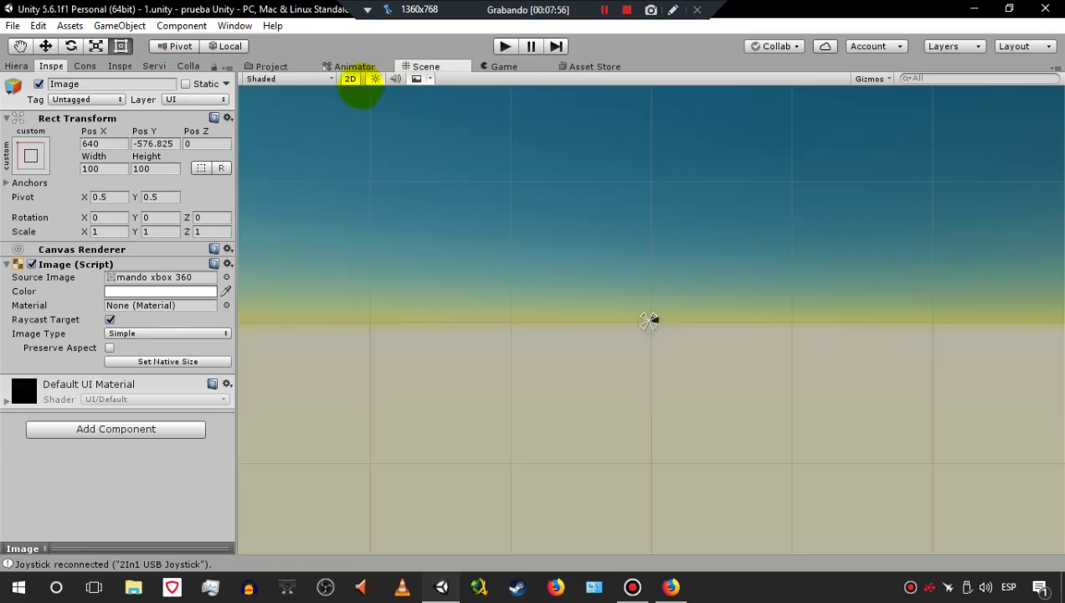
{"action": "left_click", "coordinate": [17, 65]}
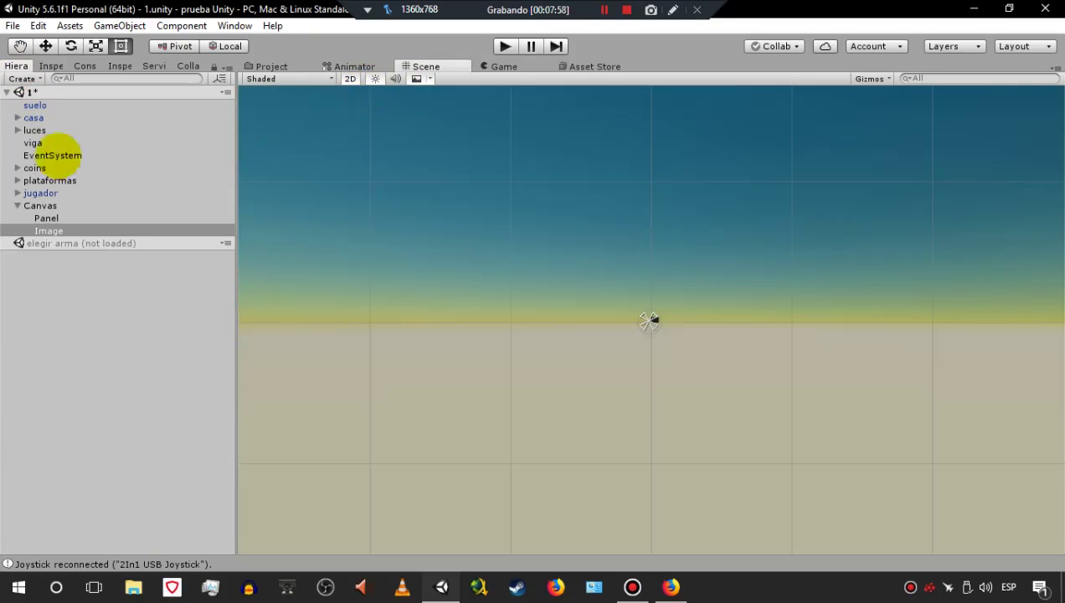
{"action": "double_click", "coordinate": [48, 231]}
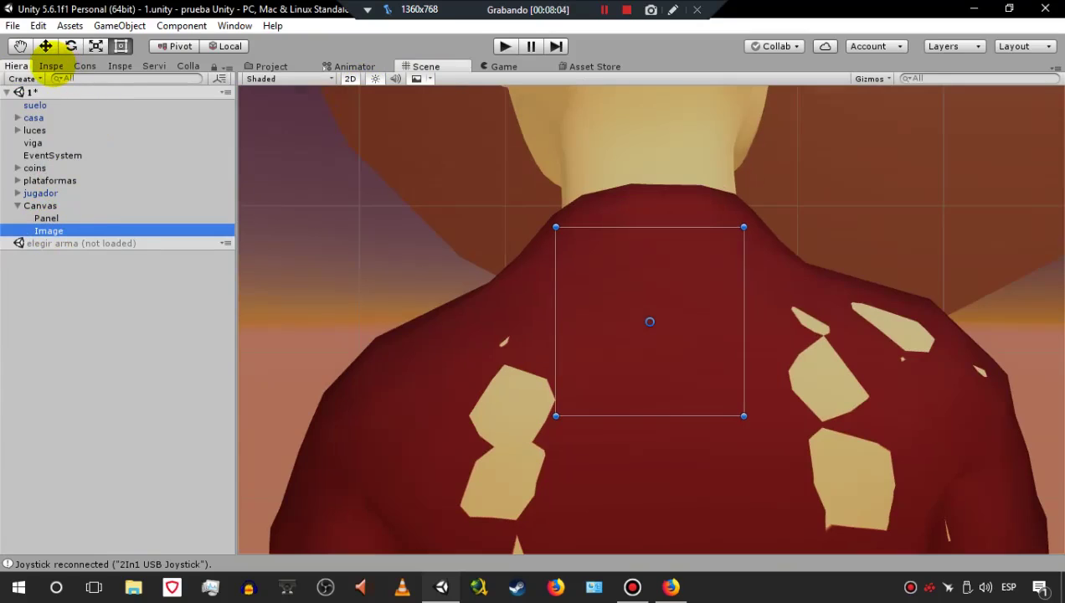
{"action": "left_click_drag", "start_coordinate": [555, 226], "coordinate": [293, 100]}
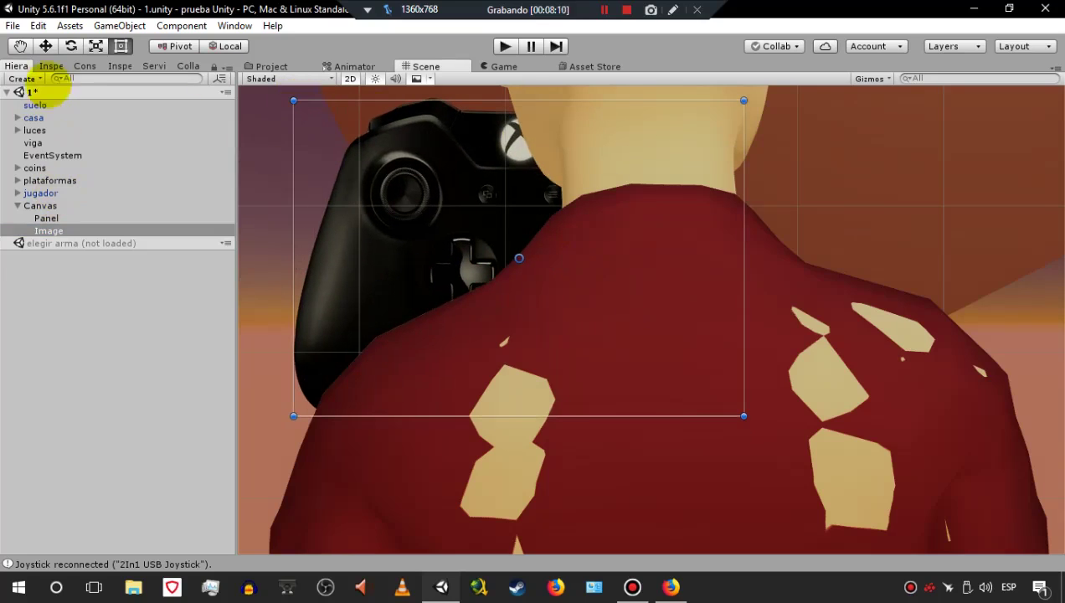
- Select the Canvas, check it in the Game view, and expand its Canvas component settings
{"action": "left_click", "coordinate": [40, 206]}
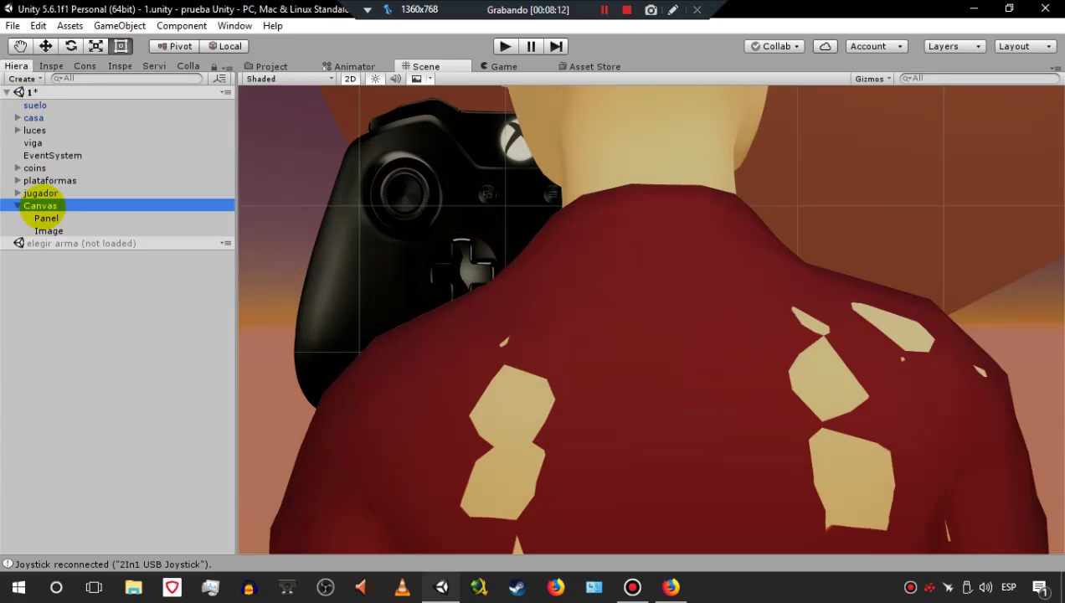
{"action": "left_click", "coordinate": [505, 46]}
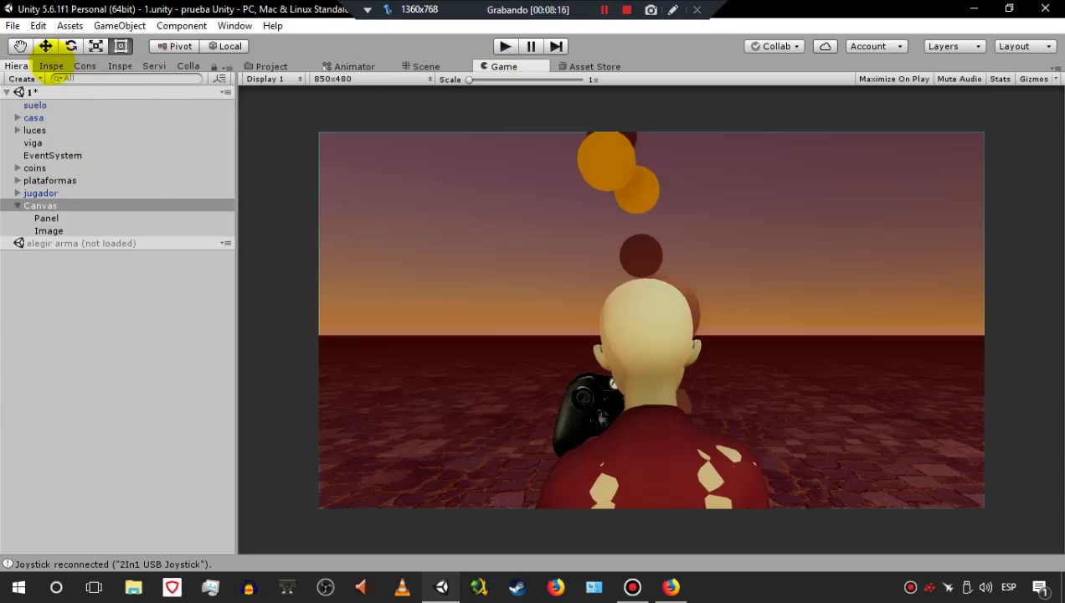
{"action": "left_click", "coordinate": [51, 66]}
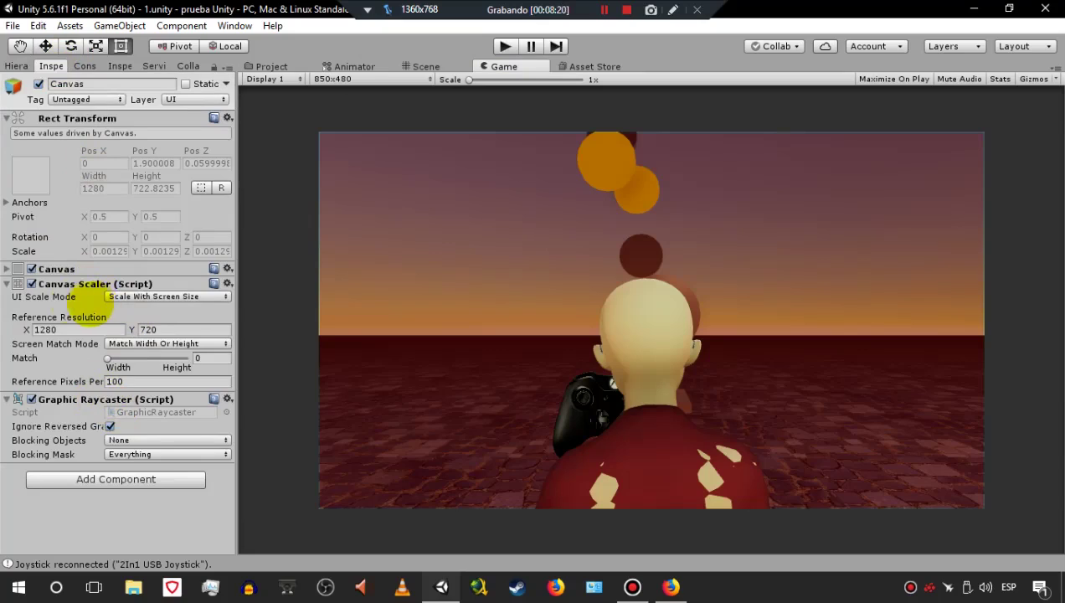
{"action": "left_click", "coordinate": [51, 267]}
- Try several Plane Distance values on the Canvas, ending with 0.6
{"action": "left_click", "coordinate": [107, 325]}
{"action": "type", "text": "4.6"}
{"action": "key", "text": "BackSpace"}
{"action": "key", "text": "BackSpace"}
{"action": "key", "text": "BackSpace"}
{"action": "type", "text": "-2.4"}
{"action": "key", "text": "BackSpace"}
{"action": "key", "text": "BackSpace"}
{"action": "key", "text": "BackSpace"}
{"action": "key", "text": "BackSpace"}
{"action": "type", "text": "1.2"}
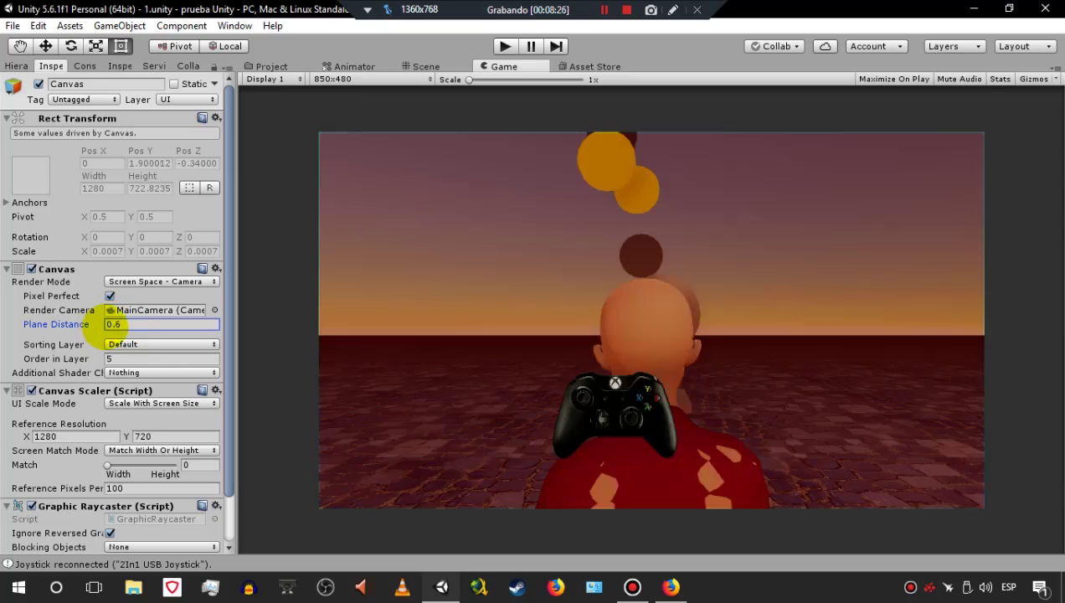
{"action": "key", "text": "BackSpace"}
{"action": "key", "text": "BackSpace"}
{"action": "key", "text": "BackSpace"}
{"action": "type", "text": "0.6"}
- Set the Canvas's Plane Distance to 0.4
{"action": "double_click", "coordinate": [122, 323]}
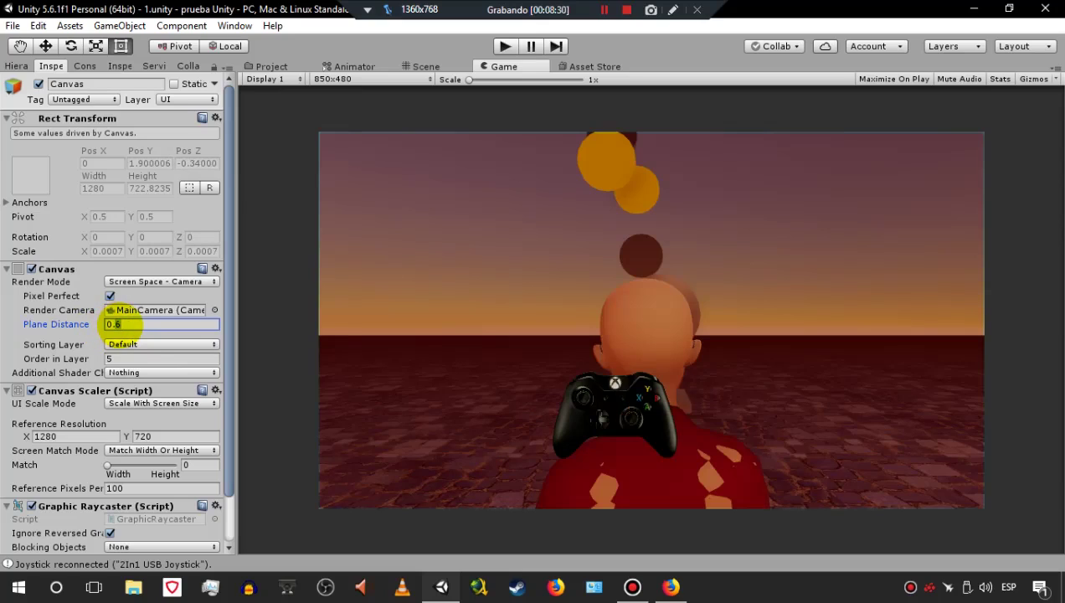
{"action": "type", "text": "0."}
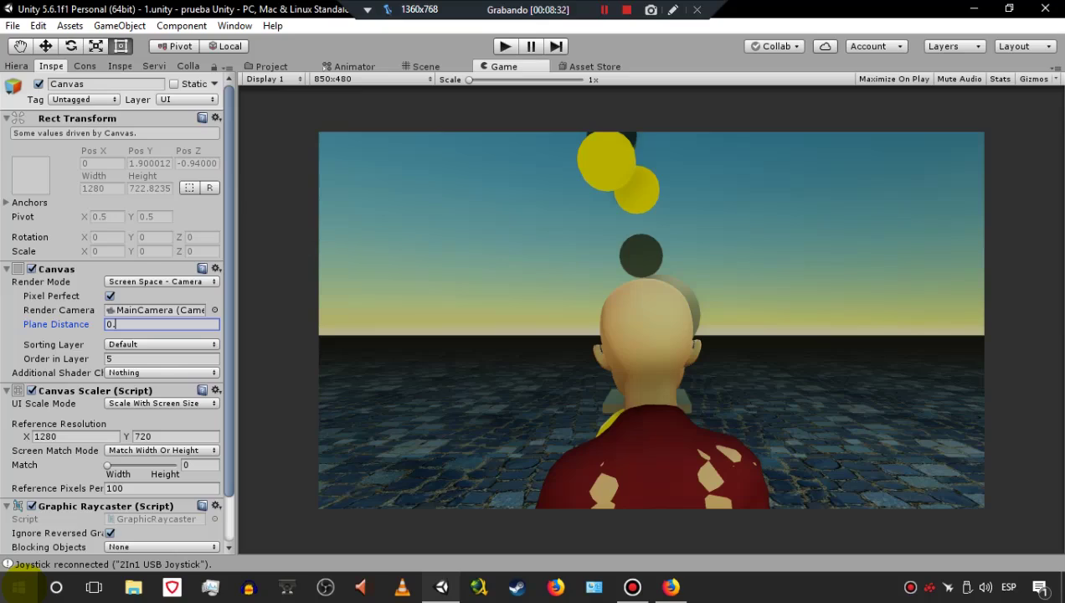
{"action": "type", "text": "1"}
{"action": "key", "text": "BackSpace"}
{"action": "type", "text": "4"}
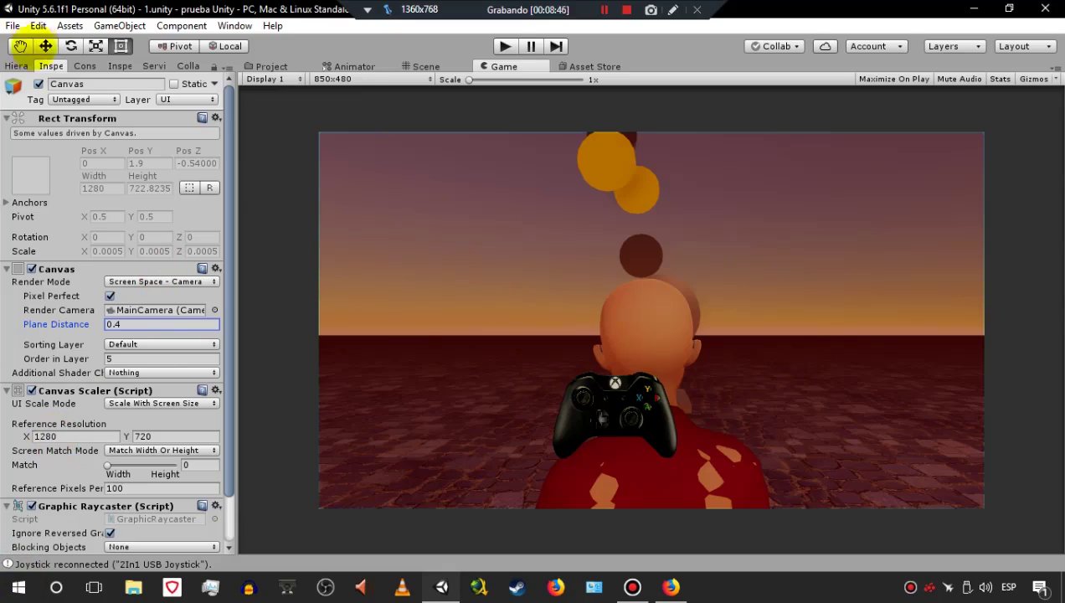
- Select the Image in the hierarchy and open its anchor presets
{"action": "left_click", "coordinate": [16, 67]}
{"action": "left_click", "coordinate": [46, 230]}
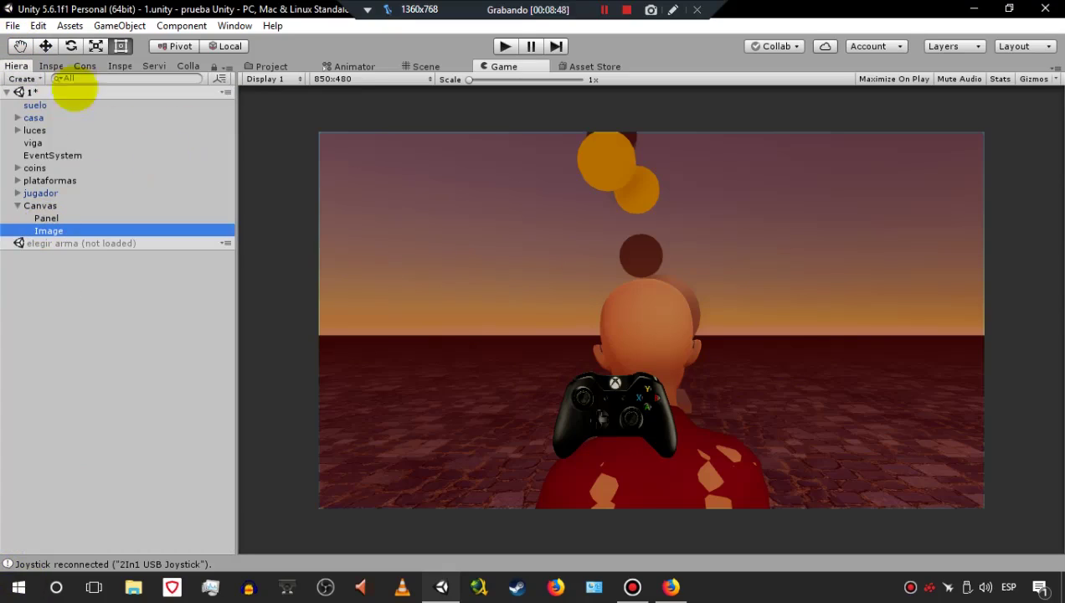
{"action": "left_click", "coordinate": [51, 66]}
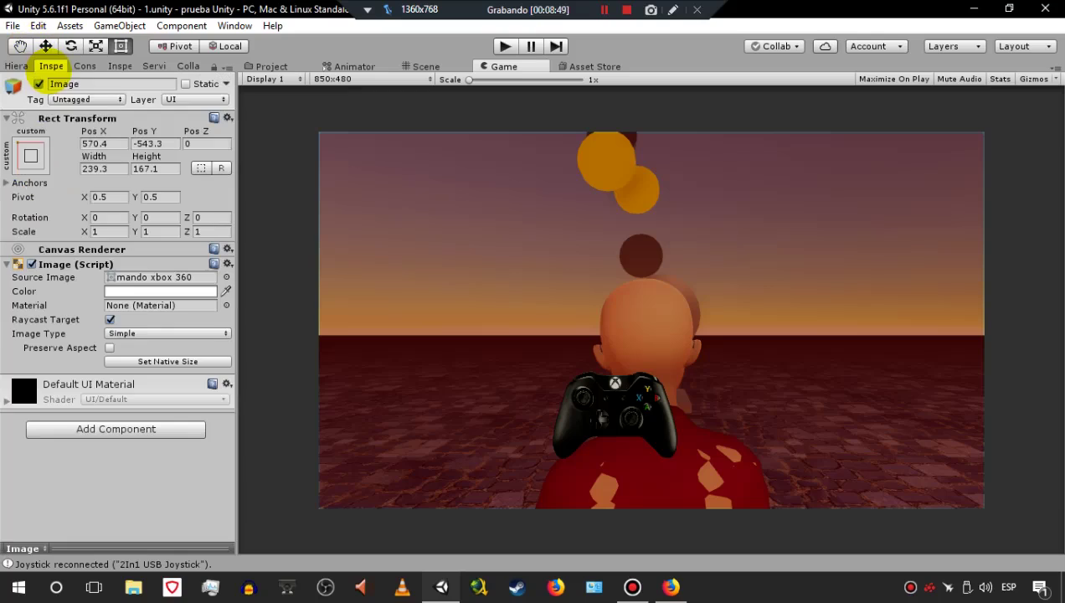
{"action": "left_click", "coordinate": [31, 155]}
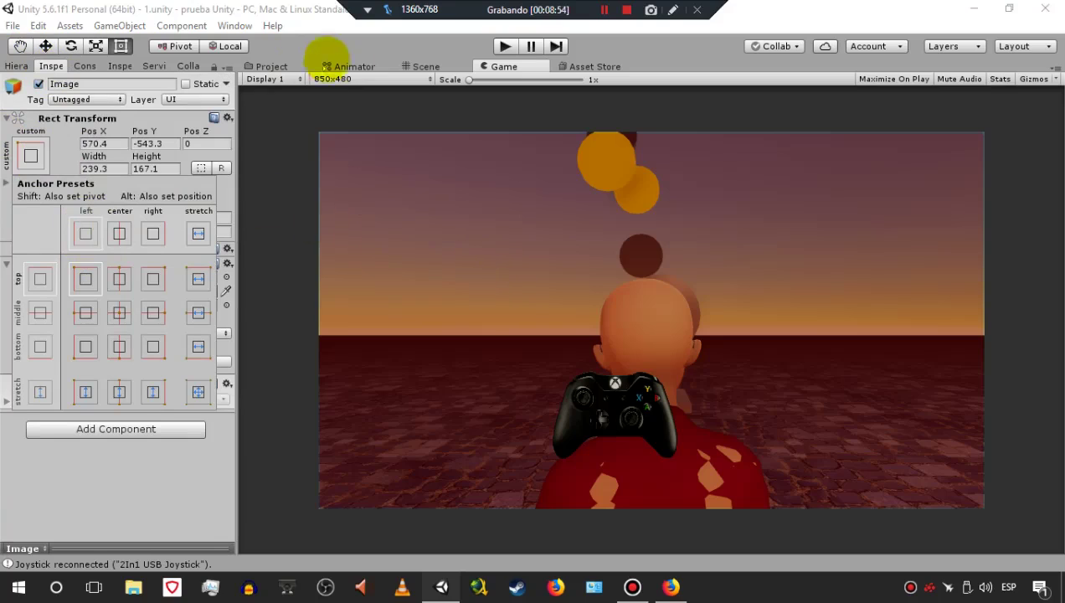
- Frame the controller Image in the Scene view
{"action": "left_click", "coordinate": [427, 63]}
{"action": "left_click", "coordinate": [427, 64]}
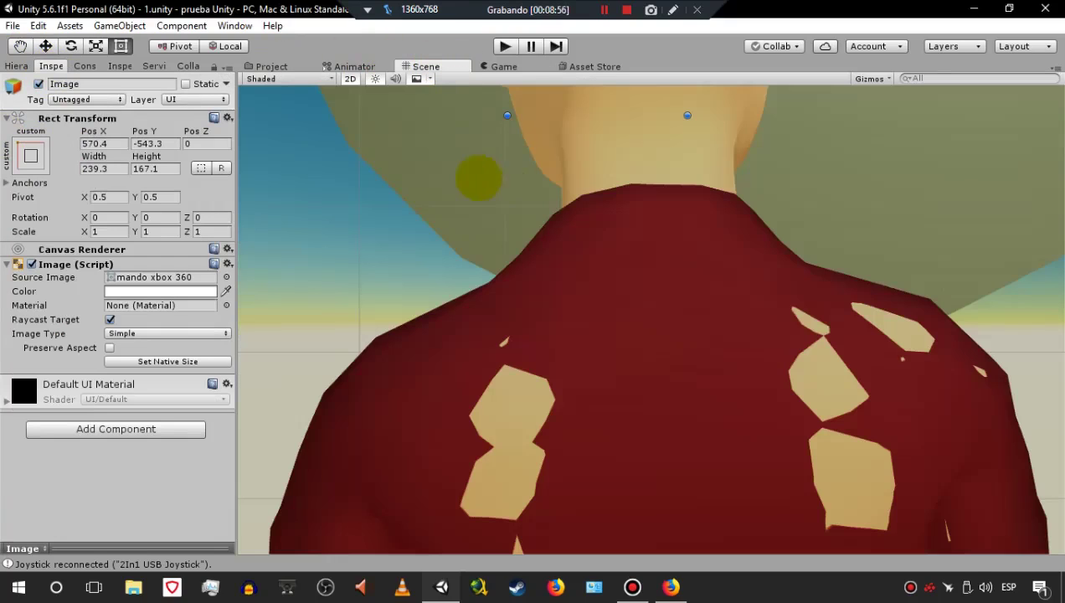
{"action": "left_click", "coordinate": [30, 156]}
{"action": "left_click", "coordinate": [30, 155]}
{"action": "left_click", "coordinate": [16, 66]}
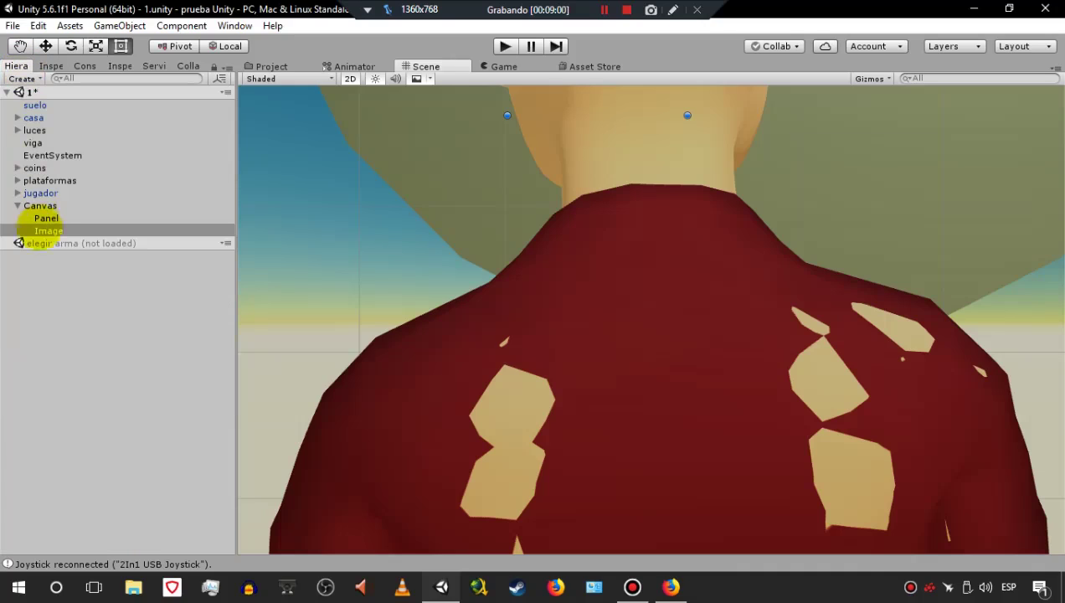
{"action": "double_click", "coordinate": [41, 231]}
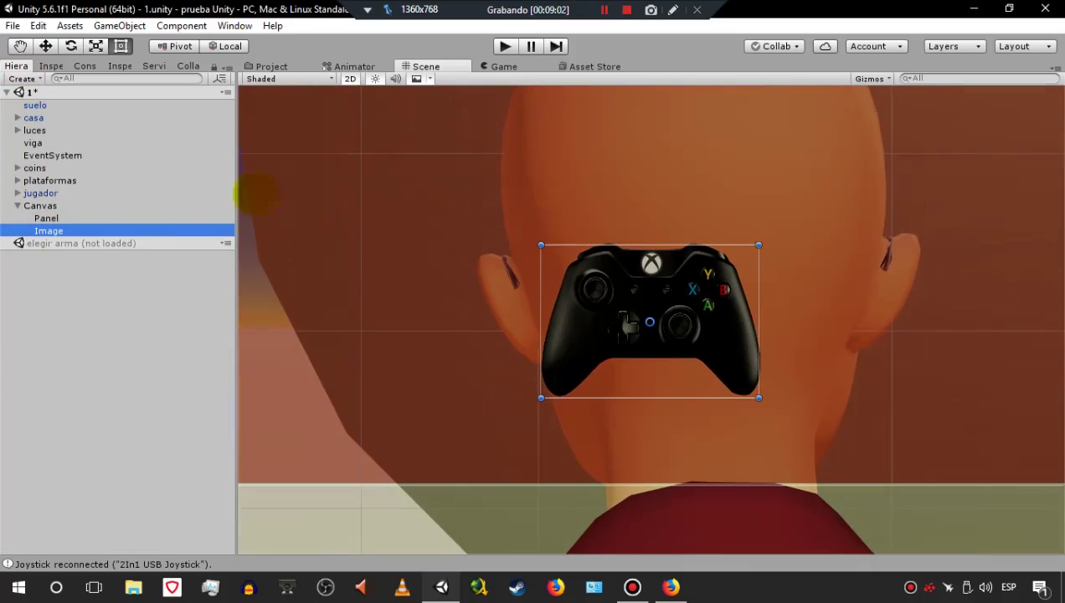
- Apply the middle-center anchor preset to the Image, setting its pivot and position as well
{"action": "left_click", "coordinate": [47, 67]}
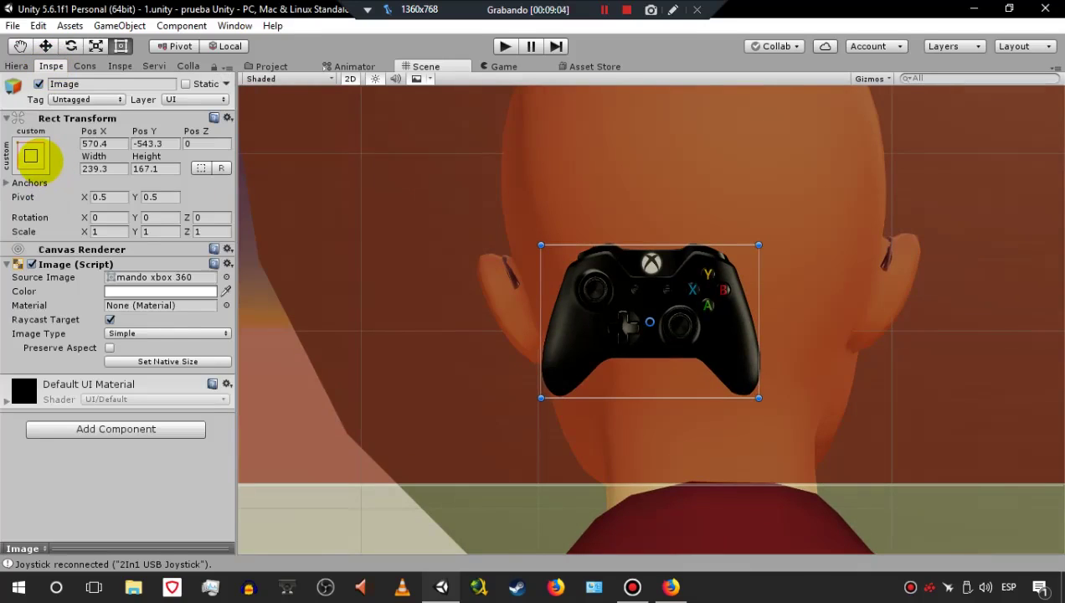
{"action": "left_click", "coordinate": [30, 156]}
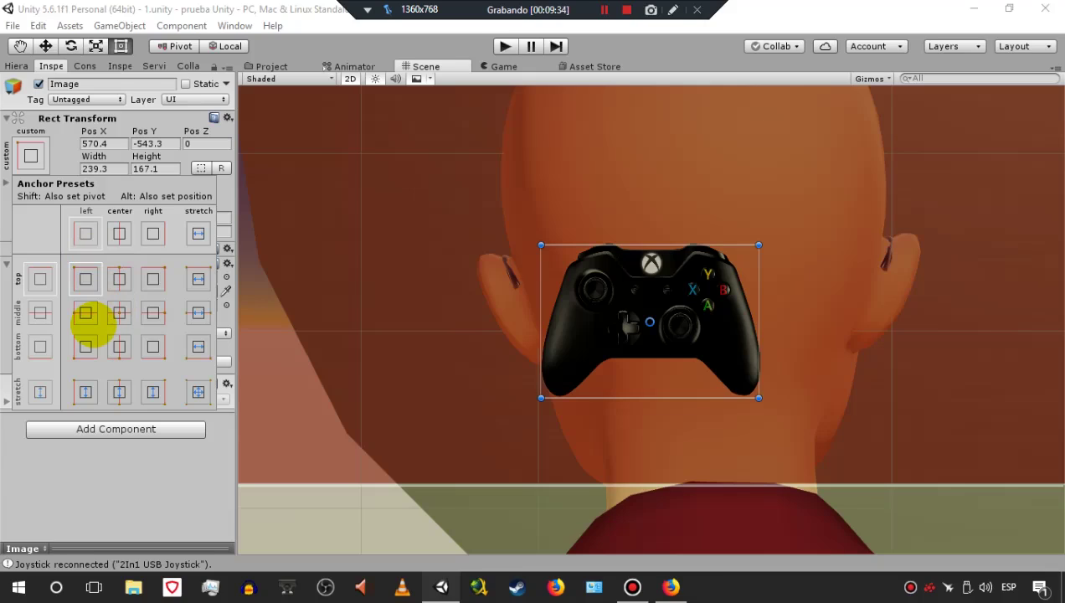
{"action": "key", "text": "shift+alt"}
{"action": "left_click", "coordinate": [88, 321], "text": "alt+shift"}
{"action": "key", "text": "shift+alt"}
{"action": "key", "text": "shift+alt"}
{"action": "key", "text": "shift+alt"}
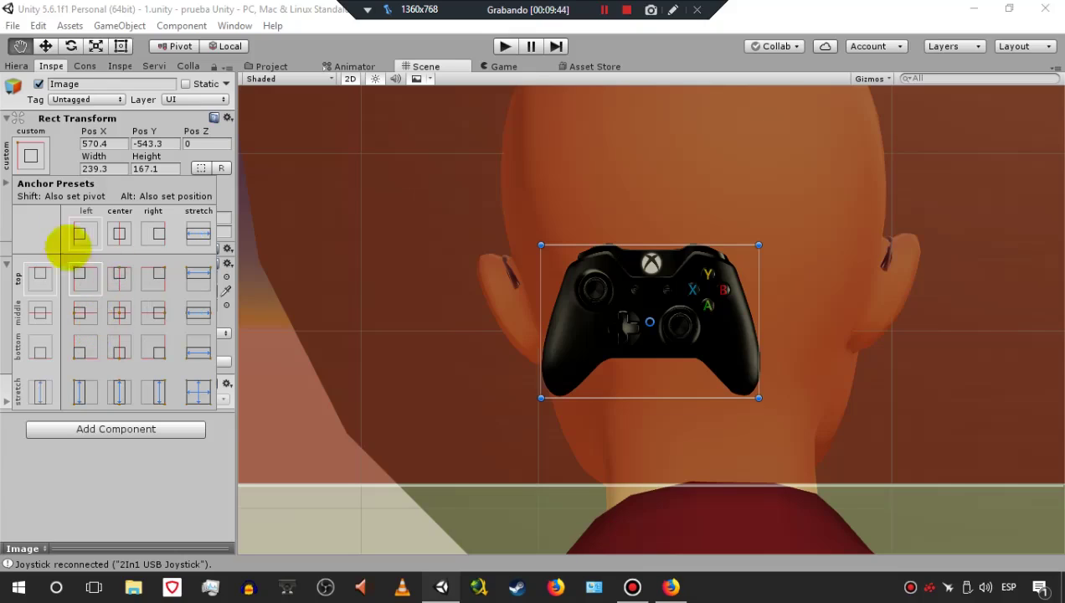
{"action": "left_click", "coordinate": [119, 312], "text": "alt+shift"}
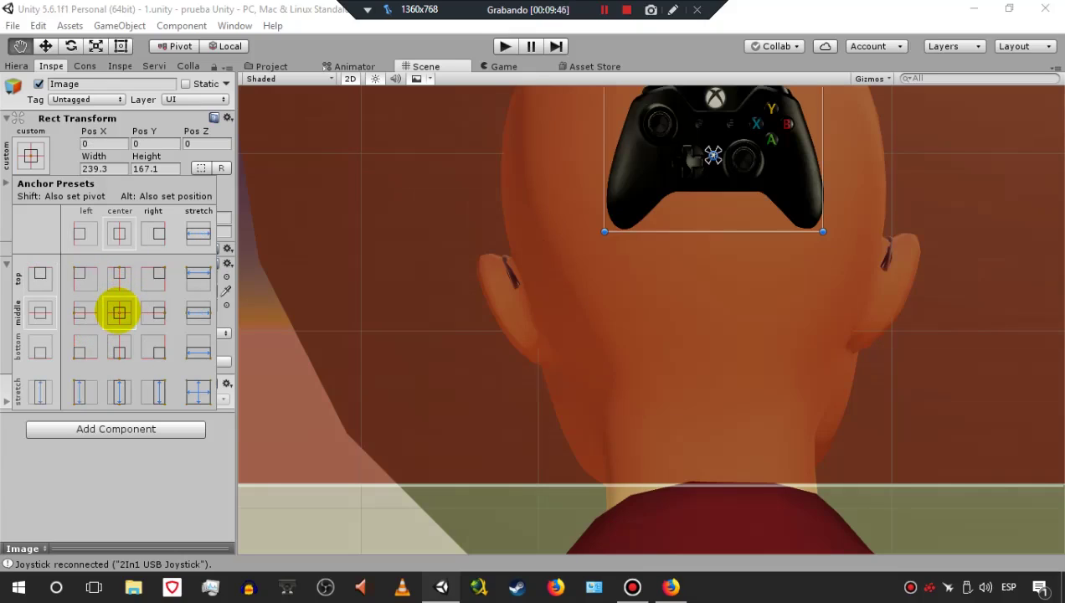
- In the Game view, try the Image's middle-right anchor preset with position, ending with the middle-left one
{"action": "left_click", "coordinate": [504, 71]}
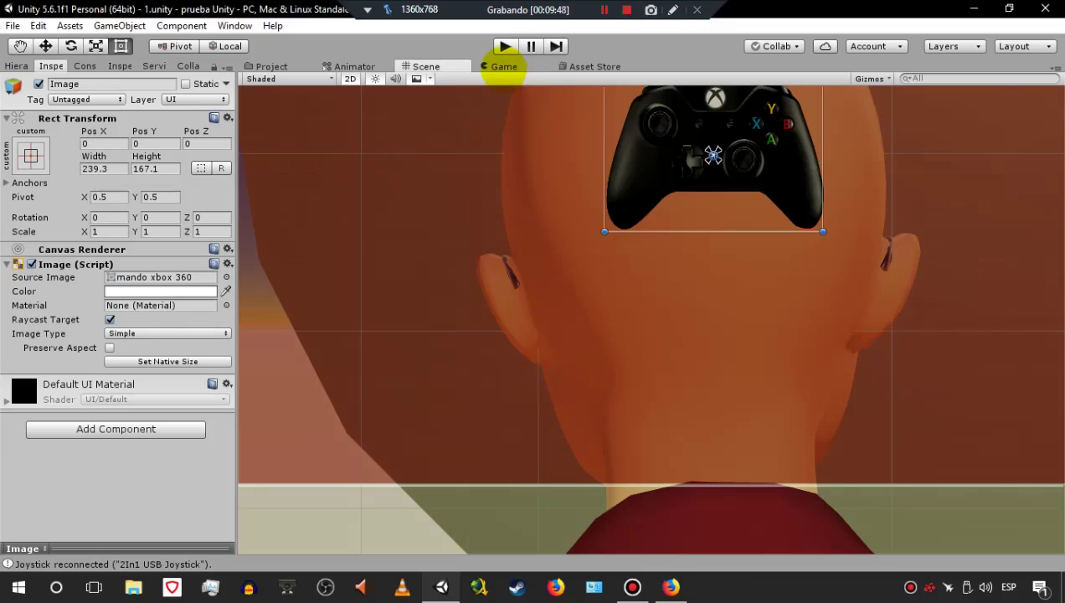
{"action": "left_click", "coordinate": [504, 67]}
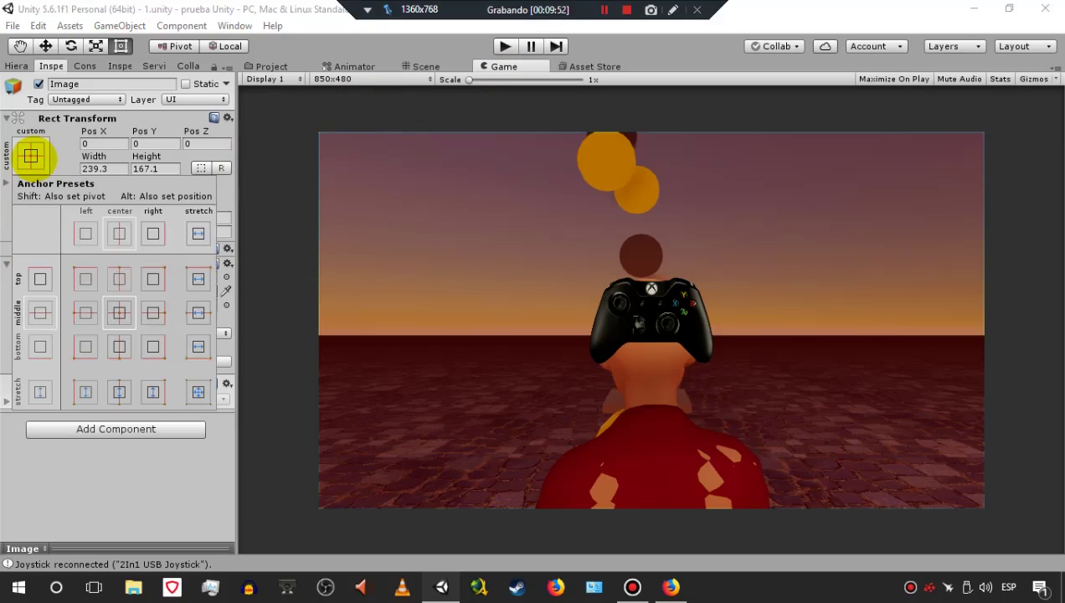
{"action": "left_click", "coordinate": [31, 155]}
{"action": "key", "text": "alt"}
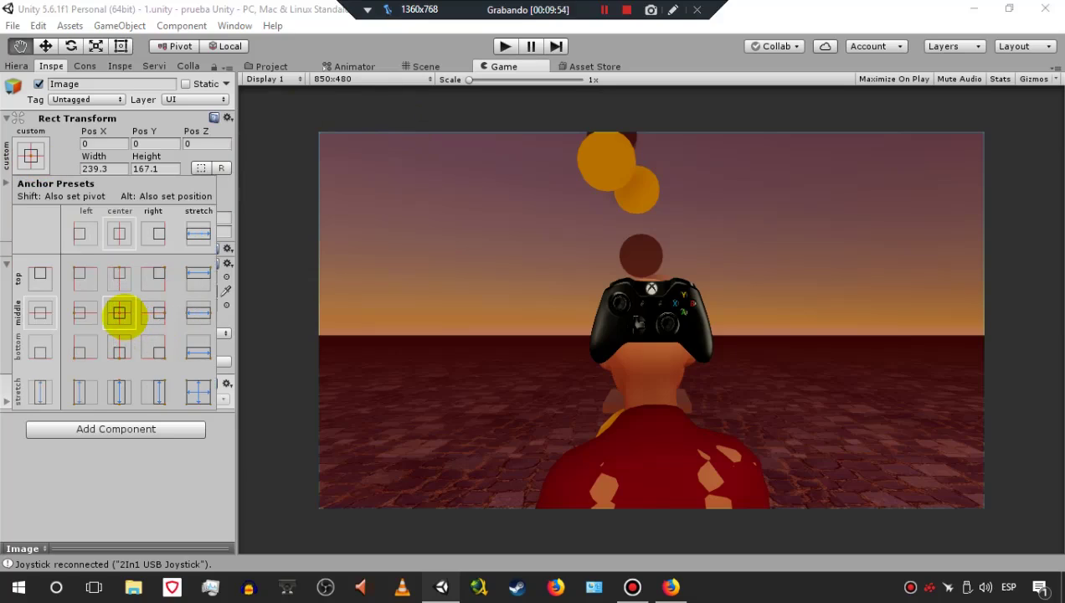
{"action": "left_click", "coordinate": [158, 312], "text": "alt"}
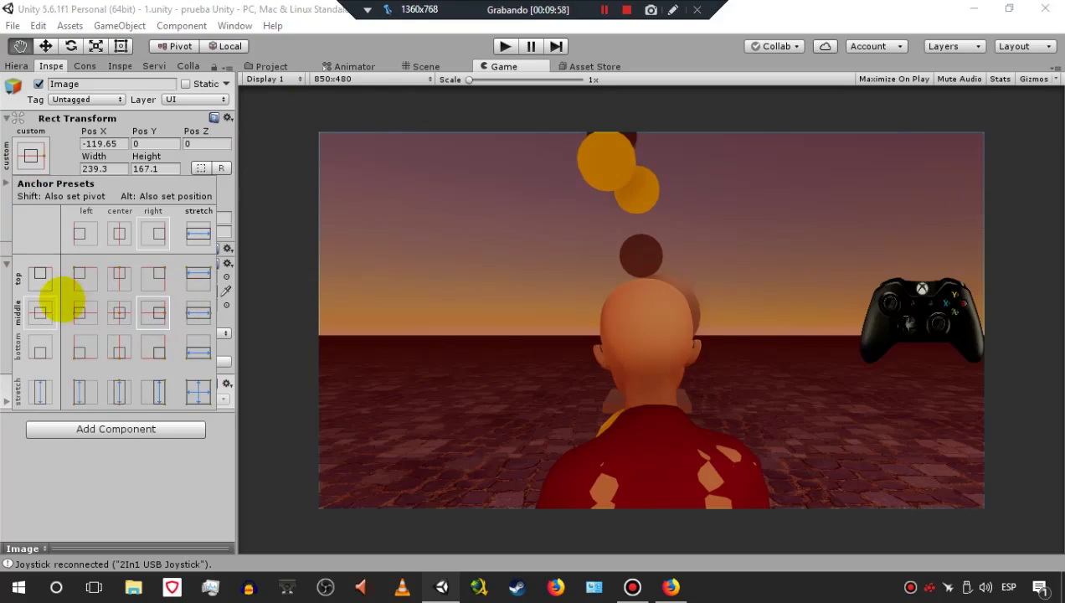
{"action": "left_click", "coordinate": [79, 312], "text": "alt"}
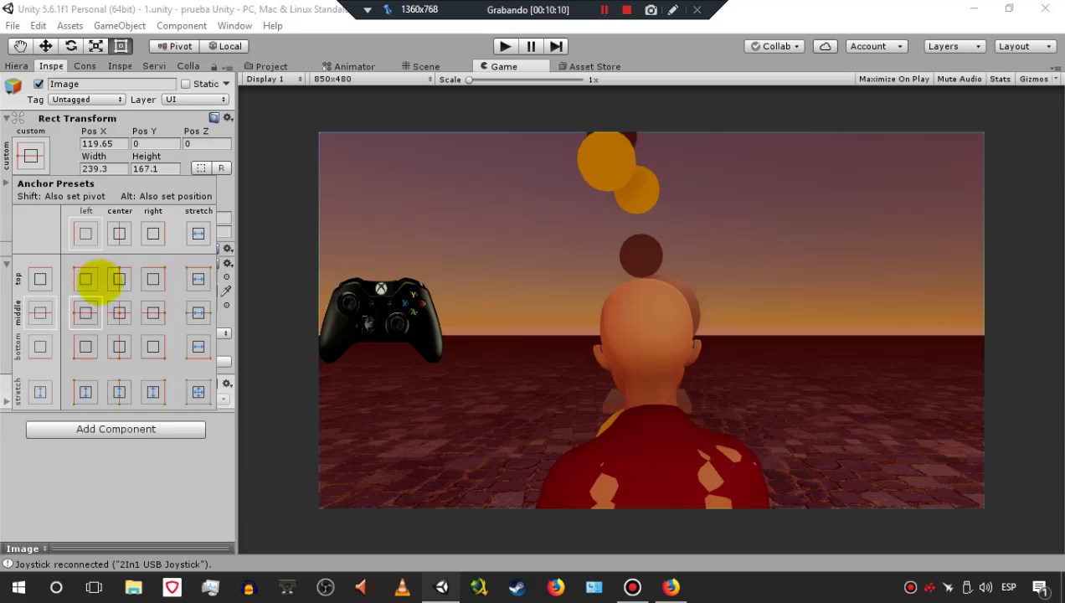
{"action": "left_click", "coordinate": [124, 447]}
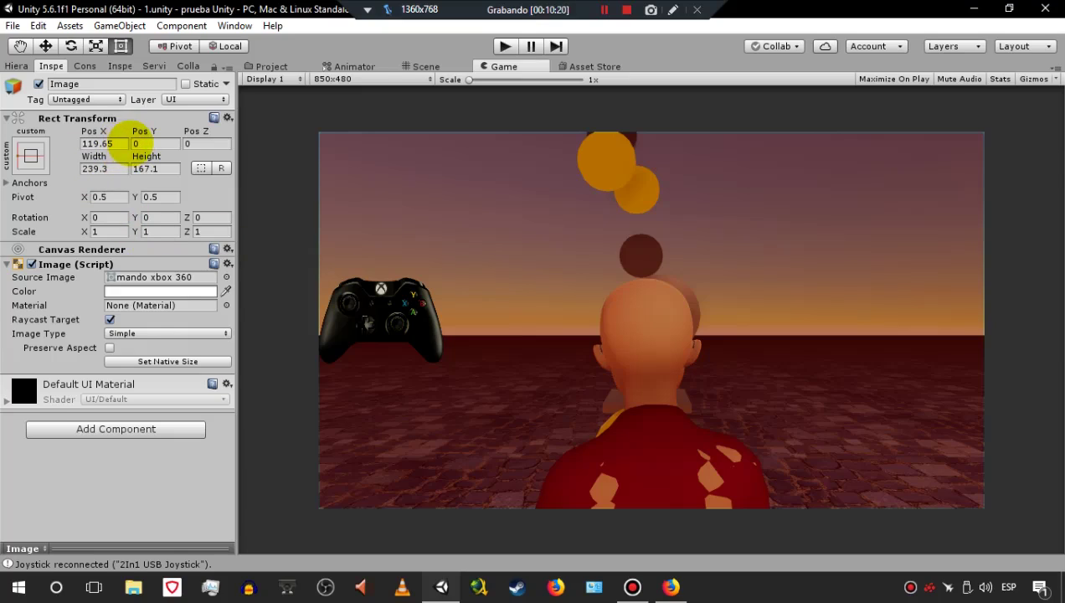
- Try a Pos Y of 10 on the Image and return it to 0
{"action": "left_click", "coordinate": [143, 144]}
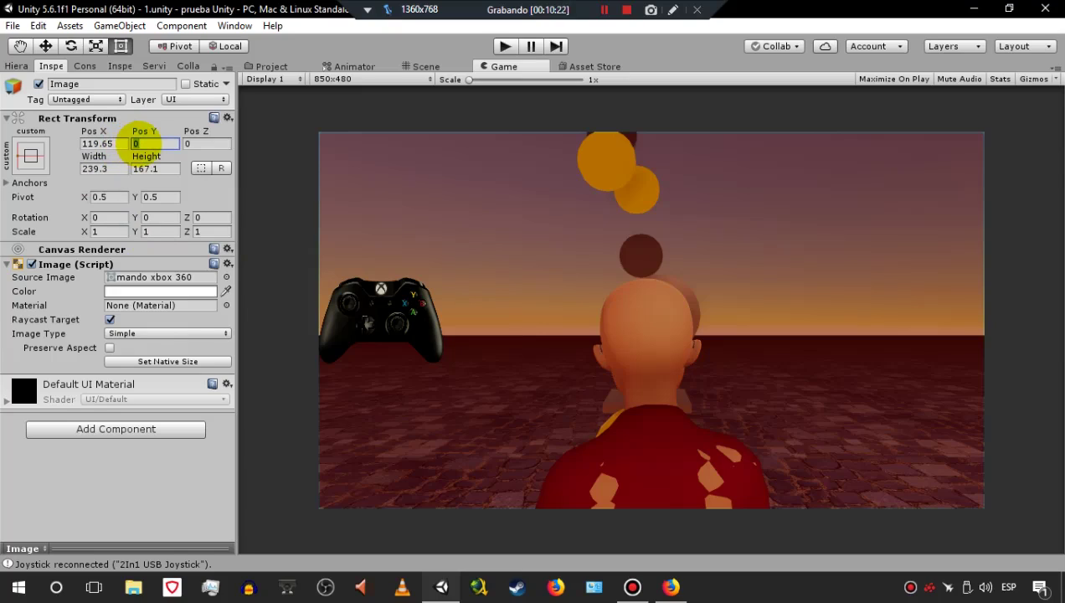
{"action": "type", "text": "1"}
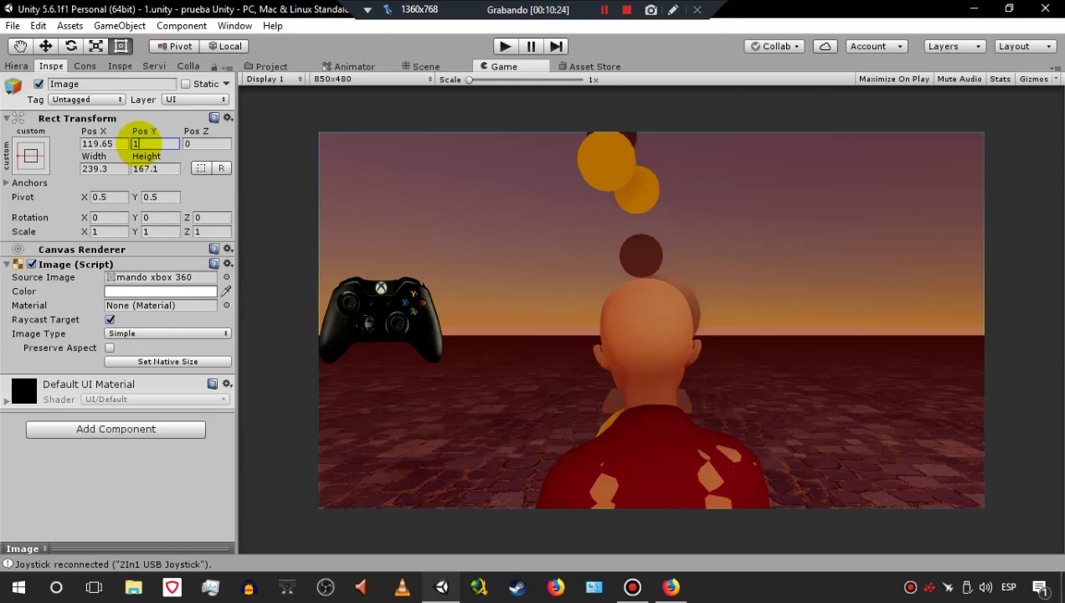
{"action": "type", "text": "0"}
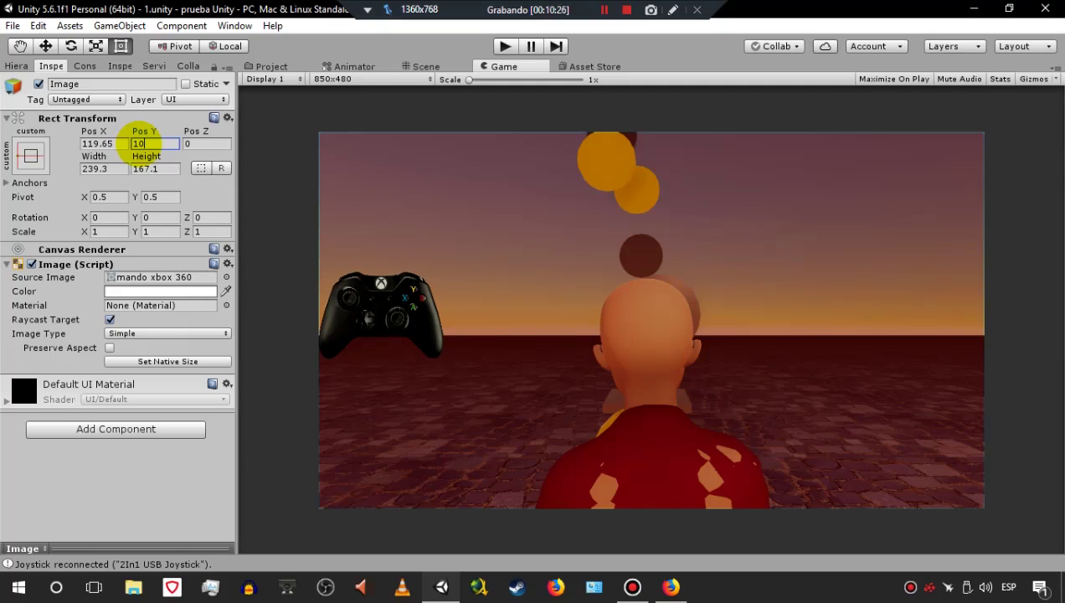
{"action": "key", "text": "BackSpace"}
{"action": "key", "text": "BackSpace"}
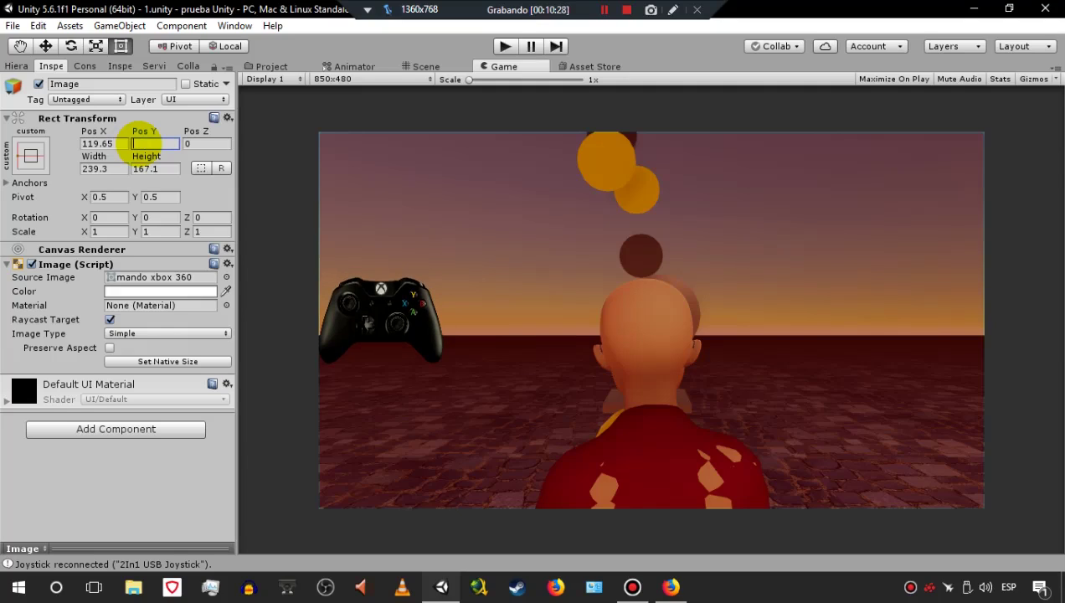
{"action": "type", "text": "0"}
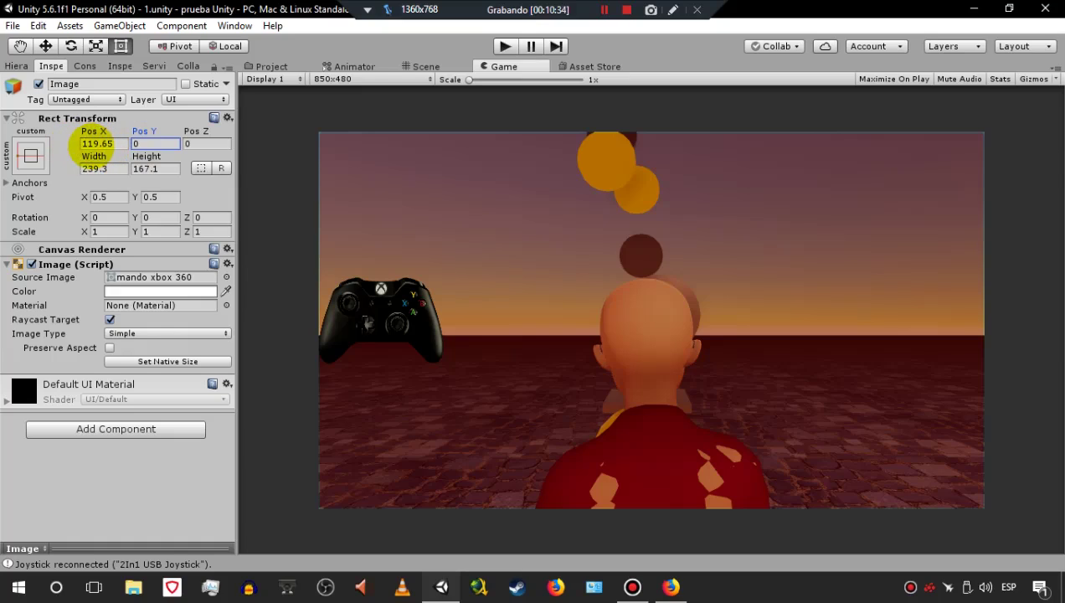
- Try a Pos X of 130 on the Image and undo the change
{"action": "left_click", "coordinate": [106, 143]}
{"action": "double_click", "coordinate": [107, 143]}
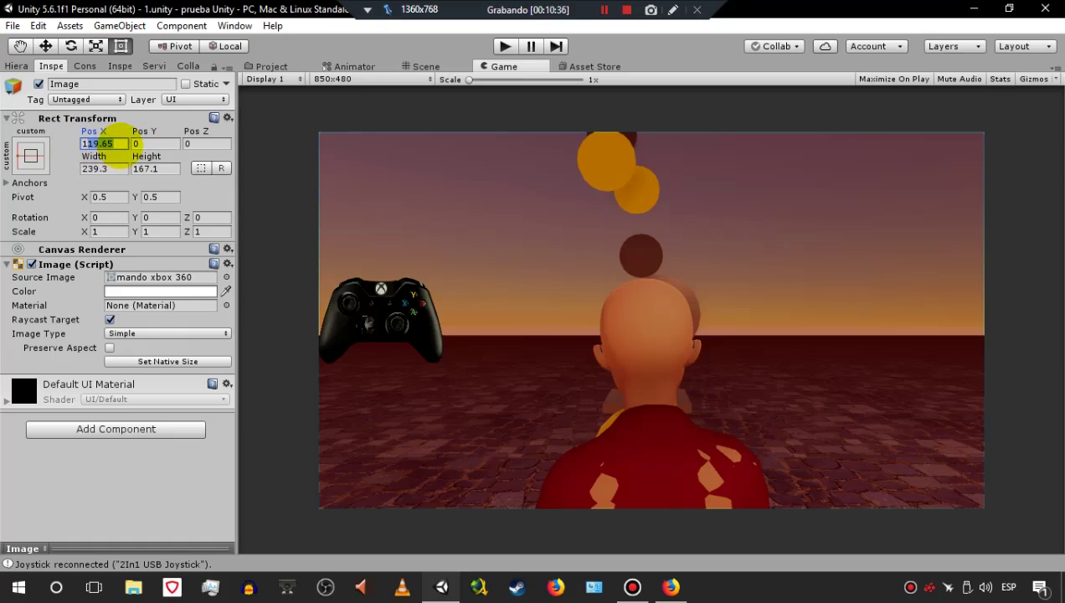
{"action": "type", "text": "130"}
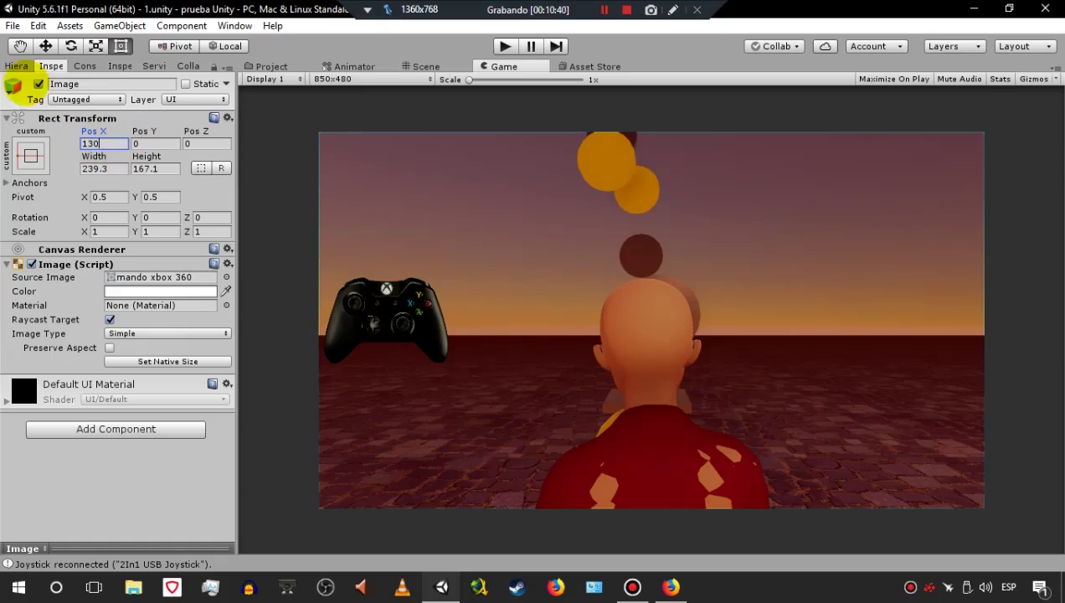
{"action": "left_click", "coordinate": [38, 25]}
{"action": "mouse_move", "coordinate": [70, 25]}
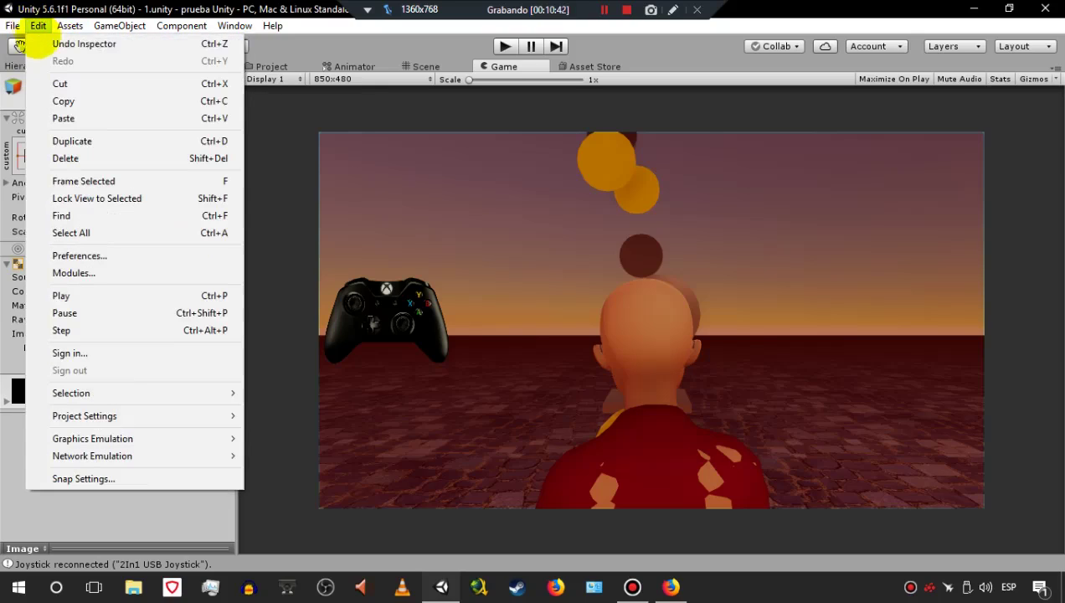
{"action": "left_click", "coordinate": [50, 42]}
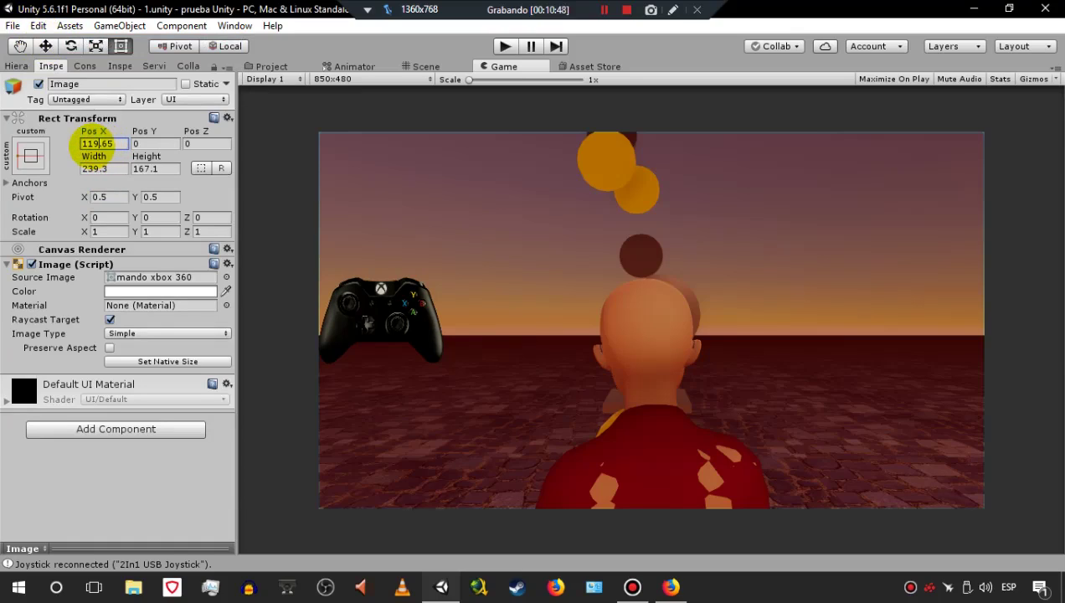
- Add 10 to the Image's existing Pos X with an inline calculation
{"action": "left_click", "coordinate": [113, 143]}
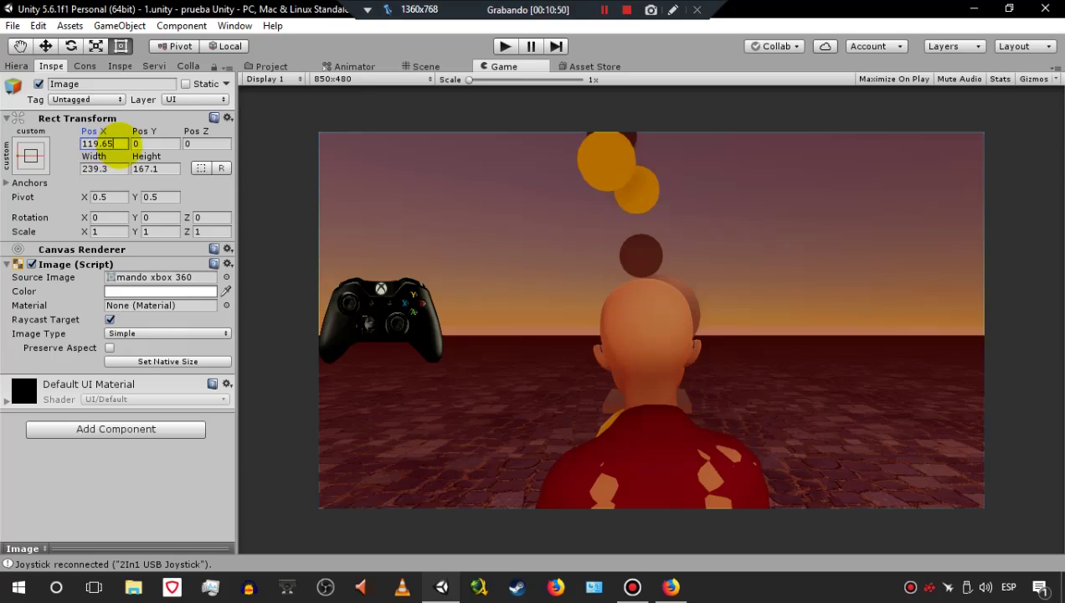
{"action": "type", "text": "+10"}
{"action": "key", "text": "Return"}
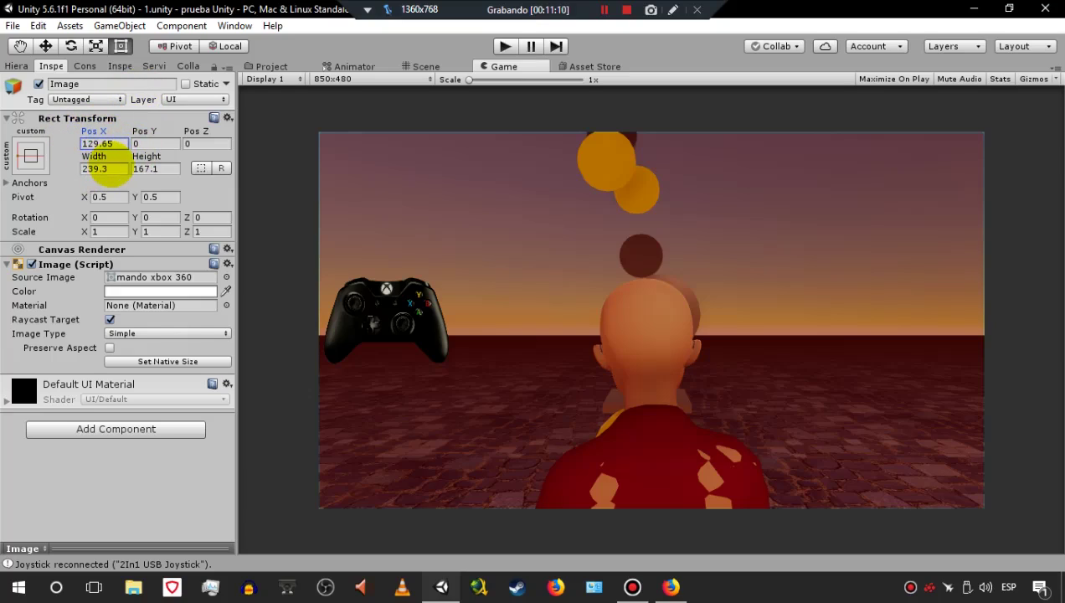
- Try the calculation 12*1.5 as the Image's Pos Y and set it back to 0
{"action": "left_click", "coordinate": [144, 143]}
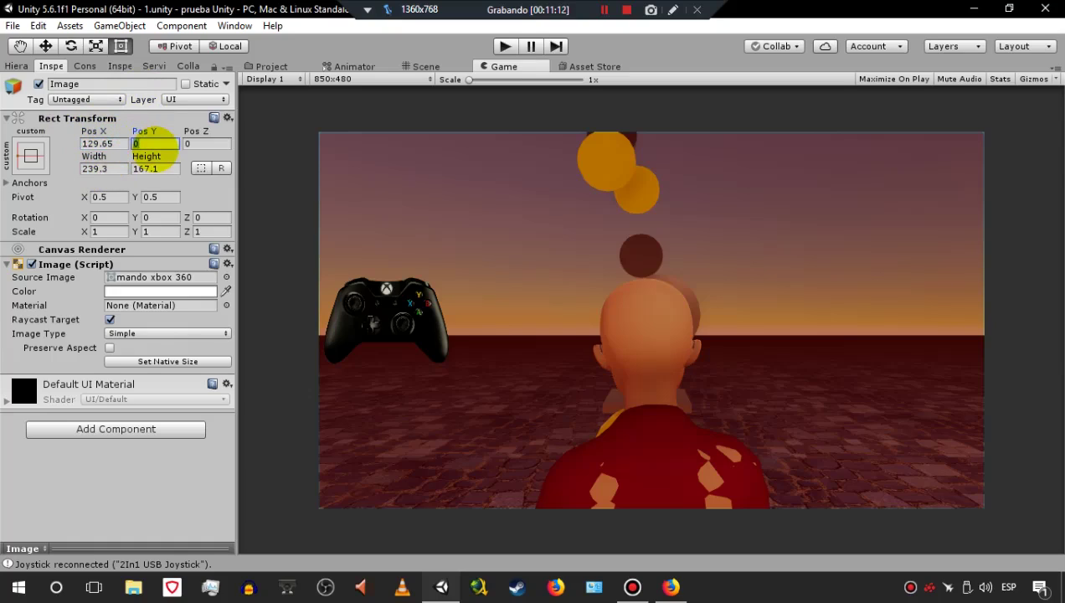
{"action": "type", "text": "12*1."}
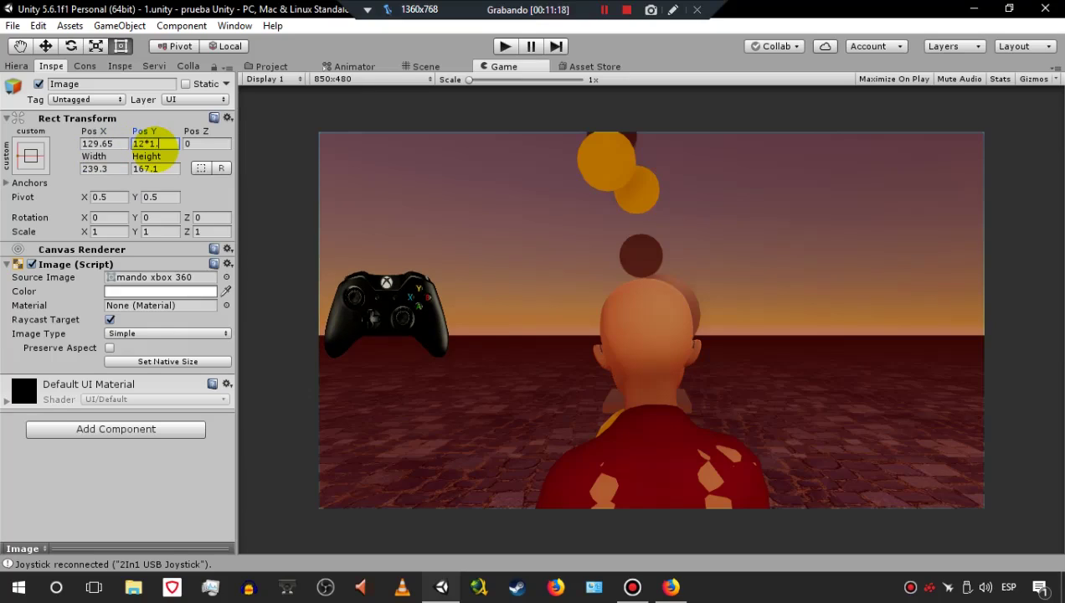
{"action": "type", "text": "5"}
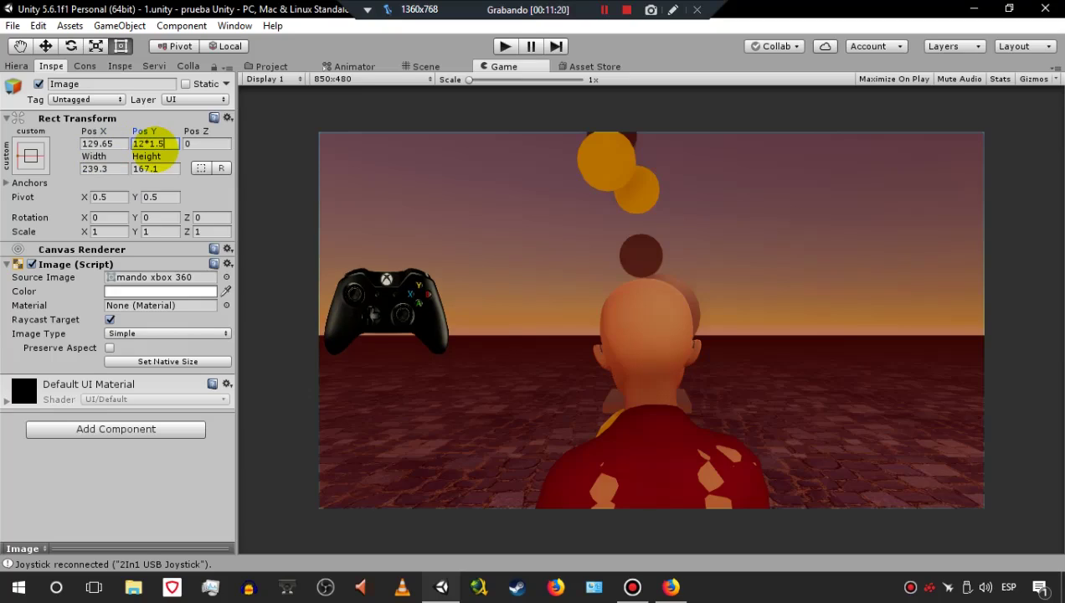
{"action": "key", "text": "Return"}
{"action": "left_click", "coordinate": [154, 143]}
{"action": "type", "text": "0"}
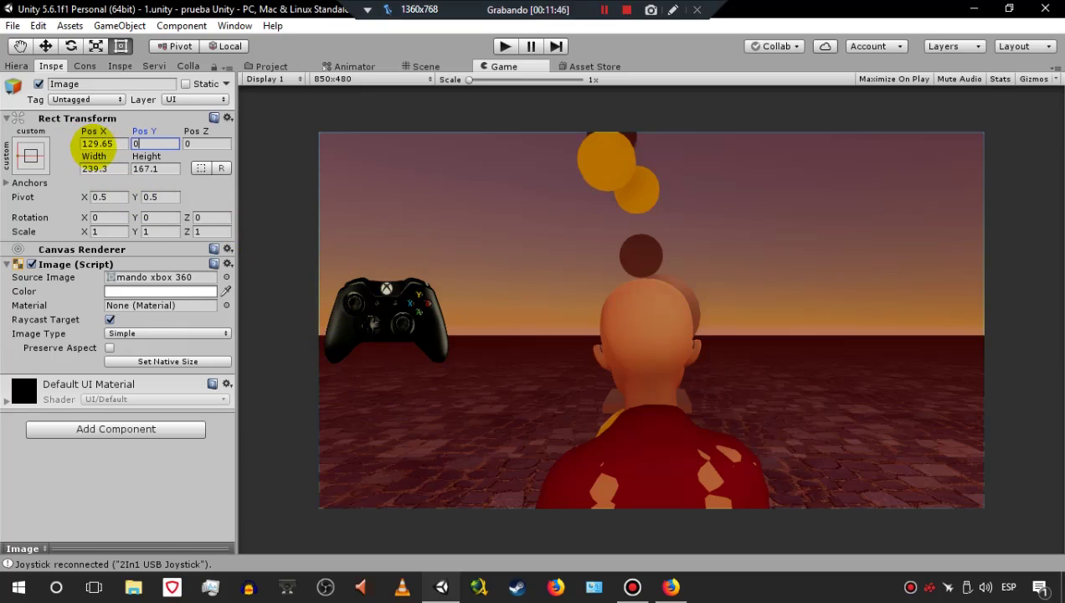
- Bring the Image's Pos X back to 119.65 by subtracting 10
{"action": "left_click", "coordinate": [121, 144]}
{"action": "left_click", "coordinate": [125, 145]}
{"action": "key", "text": "ctrl+a"}
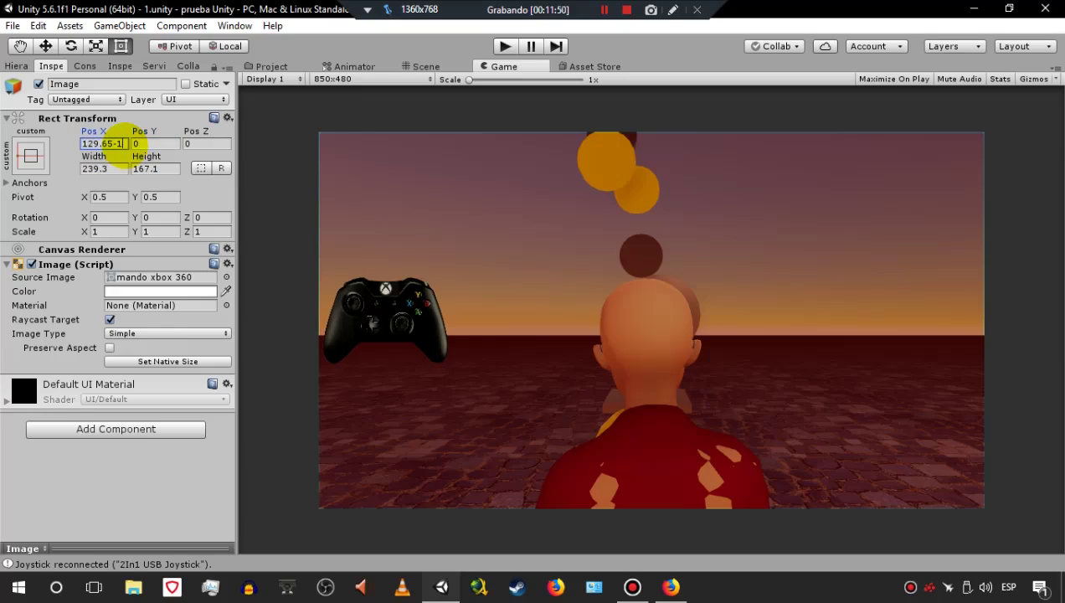
{"action": "type", "text": "119.65"}
{"action": "key", "text": "Return"}
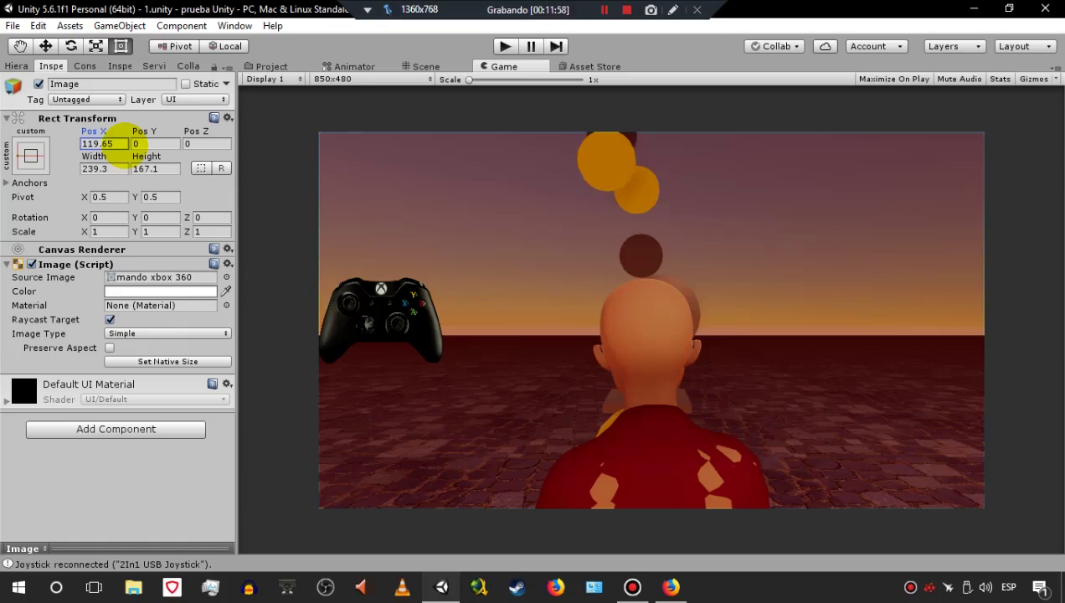
- Offset the Image from the canvas's left edge by adding 15 to its Pos X
{"action": "double_click", "coordinate": [112, 144]}
{"action": "left_click", "coordinate": [113, 143]}
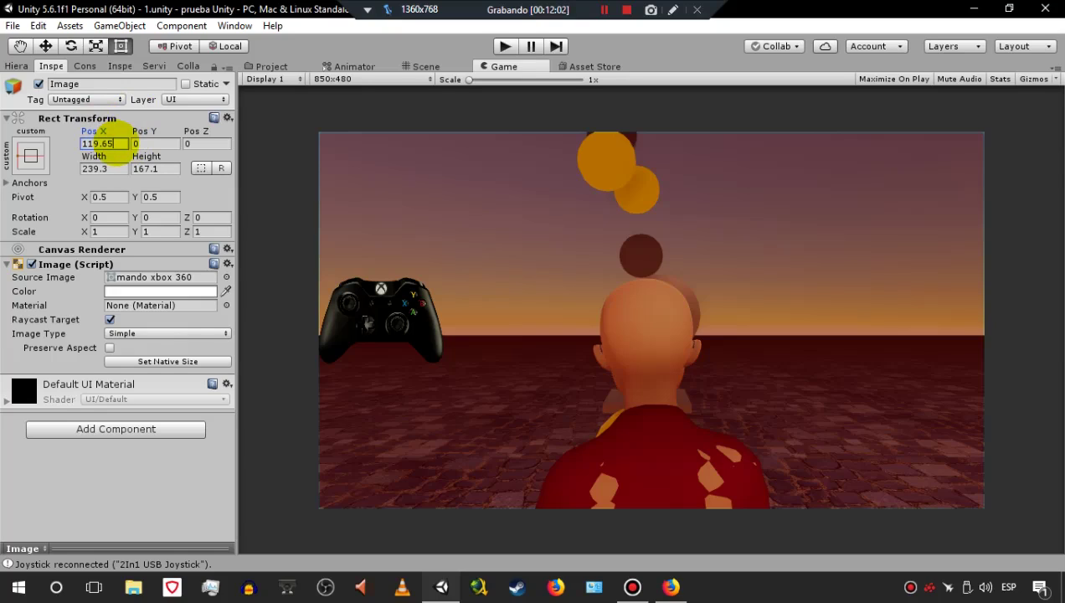
{"action": "type", "text": "+15"}
{"action": "key", "text": "Return"}
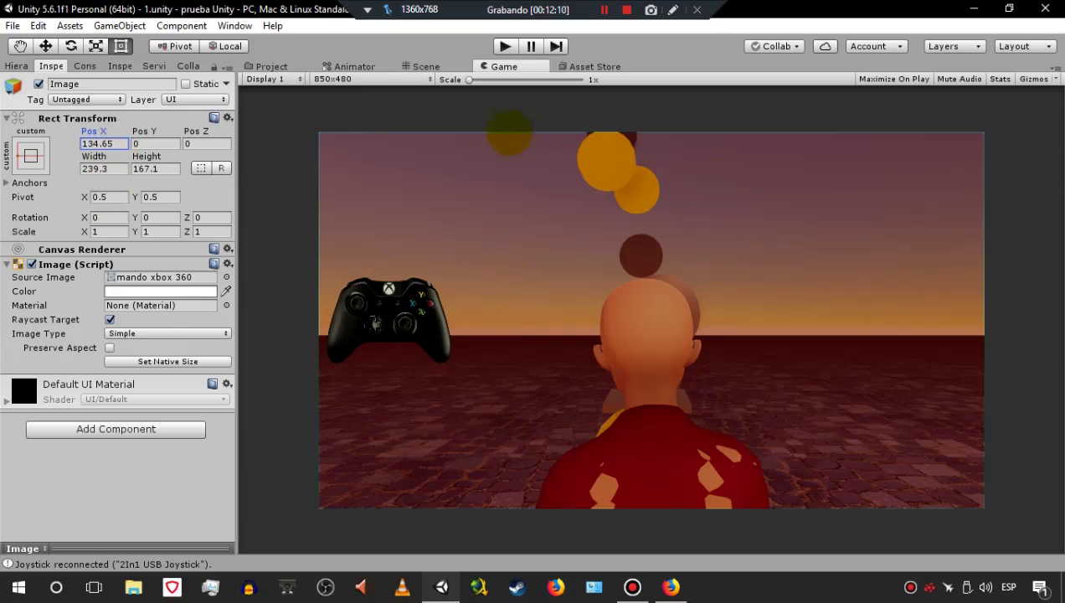
- Duplicate the Xbox controller Image in the Canvas and change the copy's source sprite to Ps-mando
{"action": "left_click", "coordinate": [16, 67]}
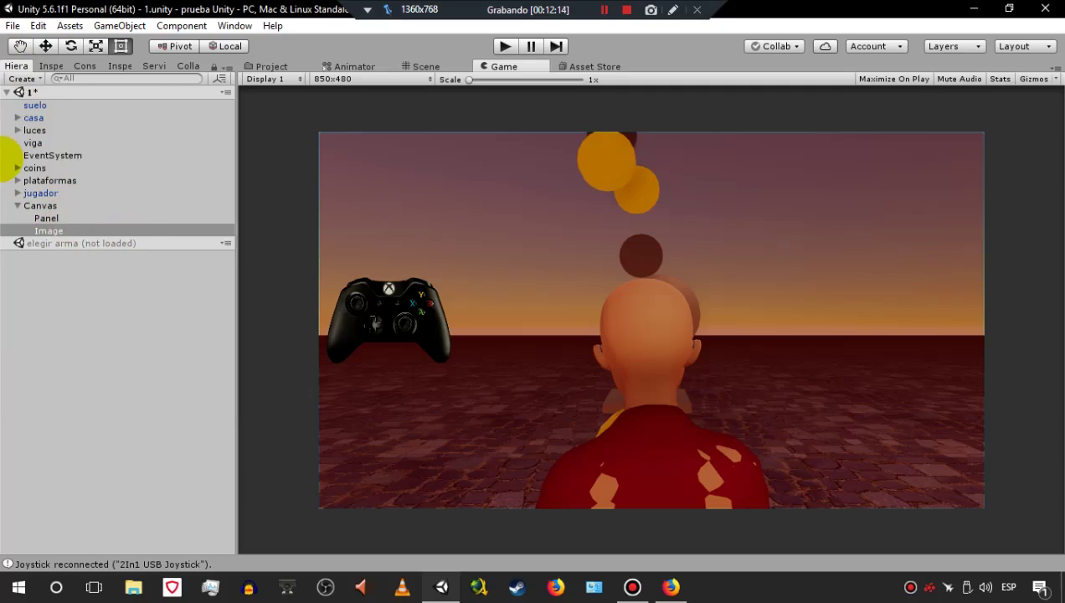
{"action": "key", "text": "ctrl+d"}
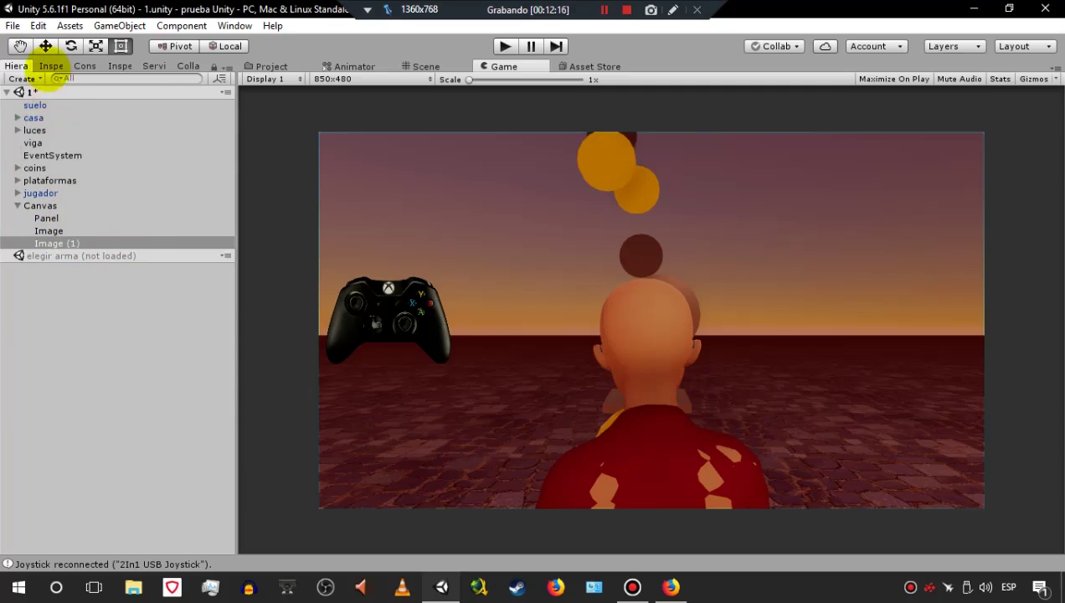
{"action": "left_click", "coordinate": [51, 66]}
{"action": "left_click", "coordinate": [226, 277]}
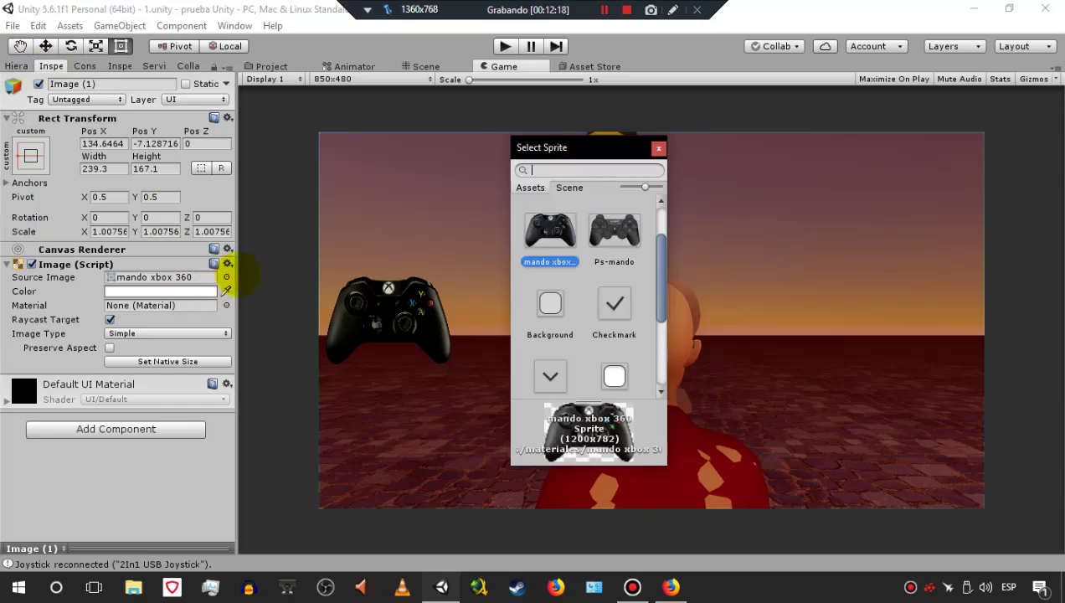
{"action": "left_click", "coordinate": [632, 233]}
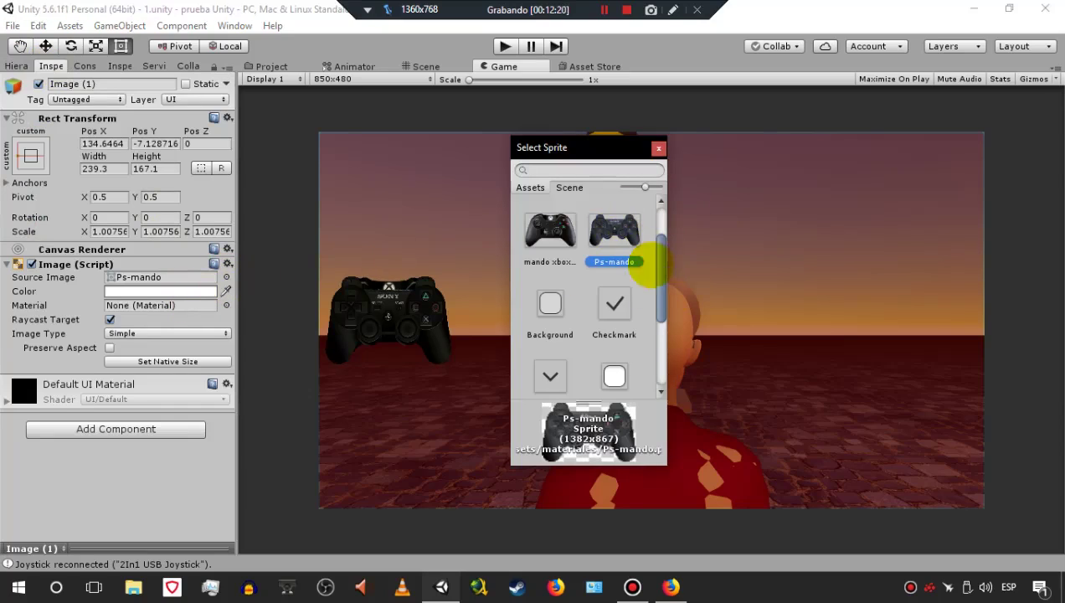
{"action": "left_click", "coordinate": [657, 148]}
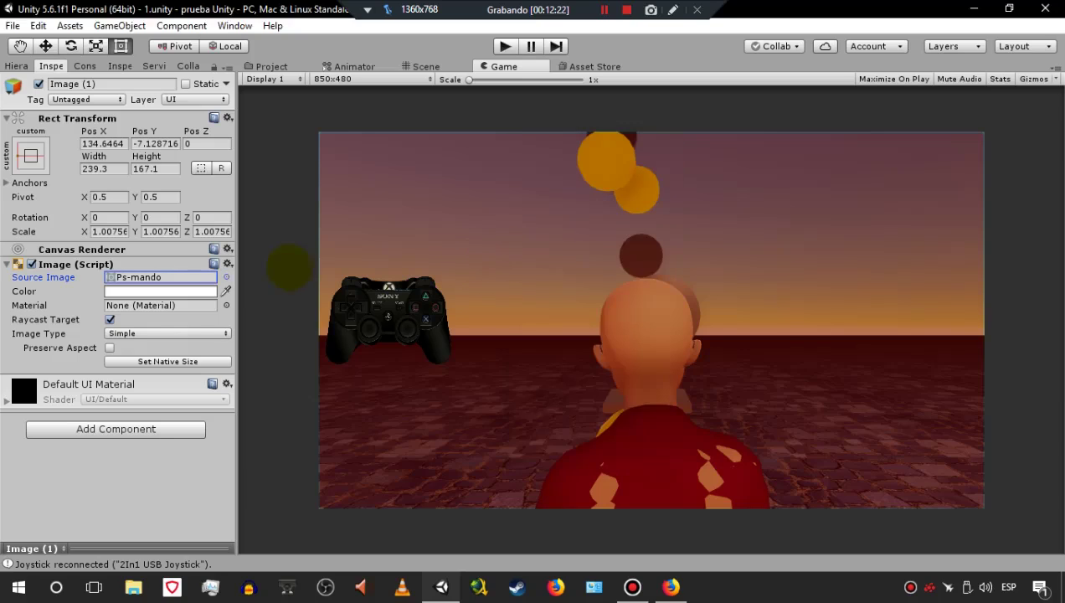
- Anchor and position the PlayStation controller image at middle center, then add 15 to its Pos X
{"action": "left_click", "coordinate": [30, 155]}
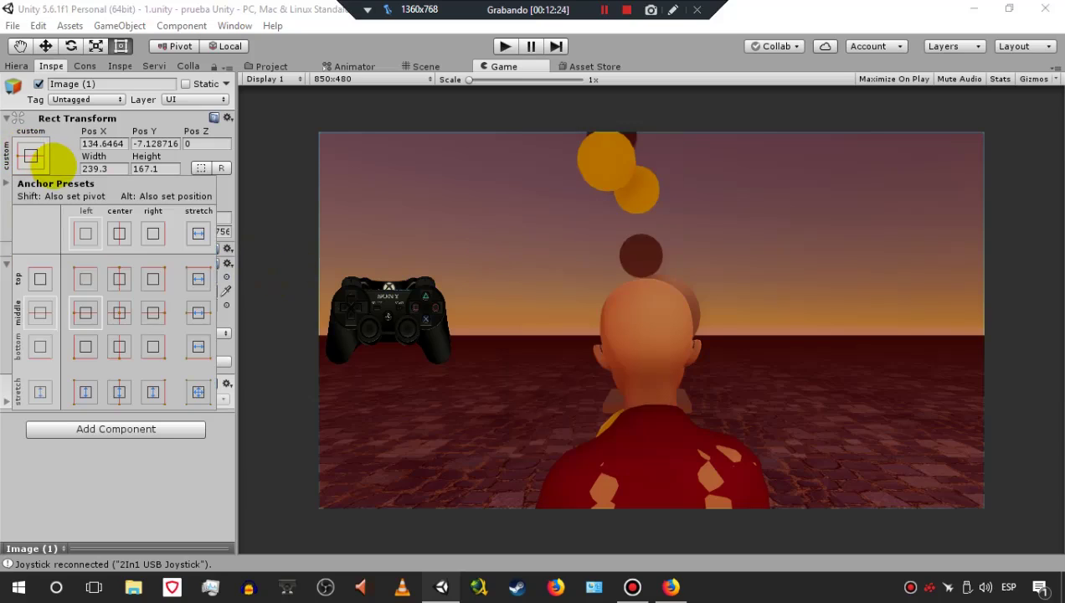
{"action": "key", "text": "alt"}
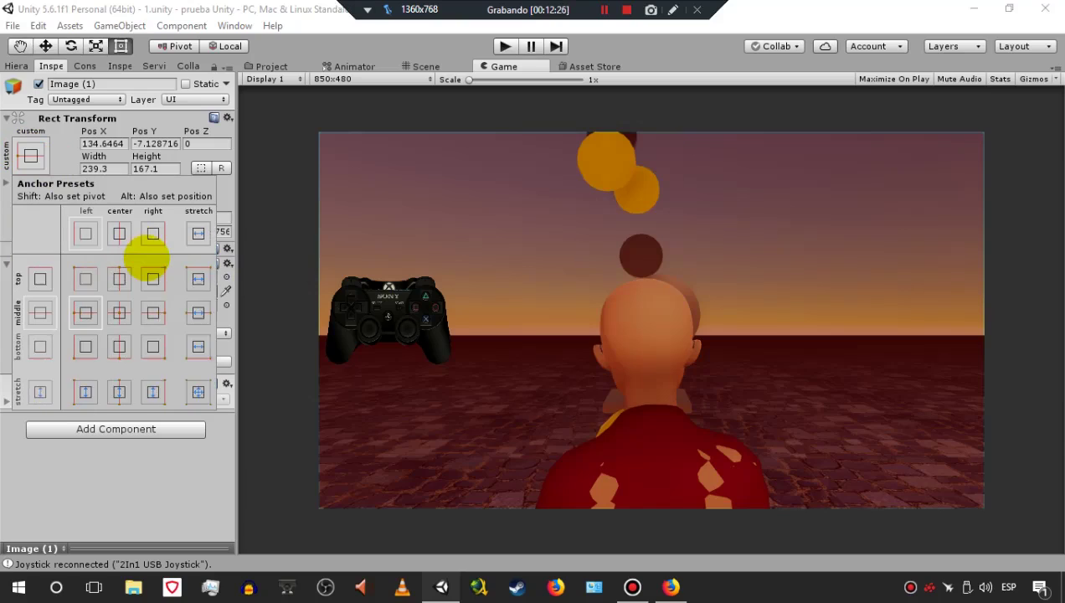
{"action": "left_click", "coordinate": [121, 311], "text": "alt"}
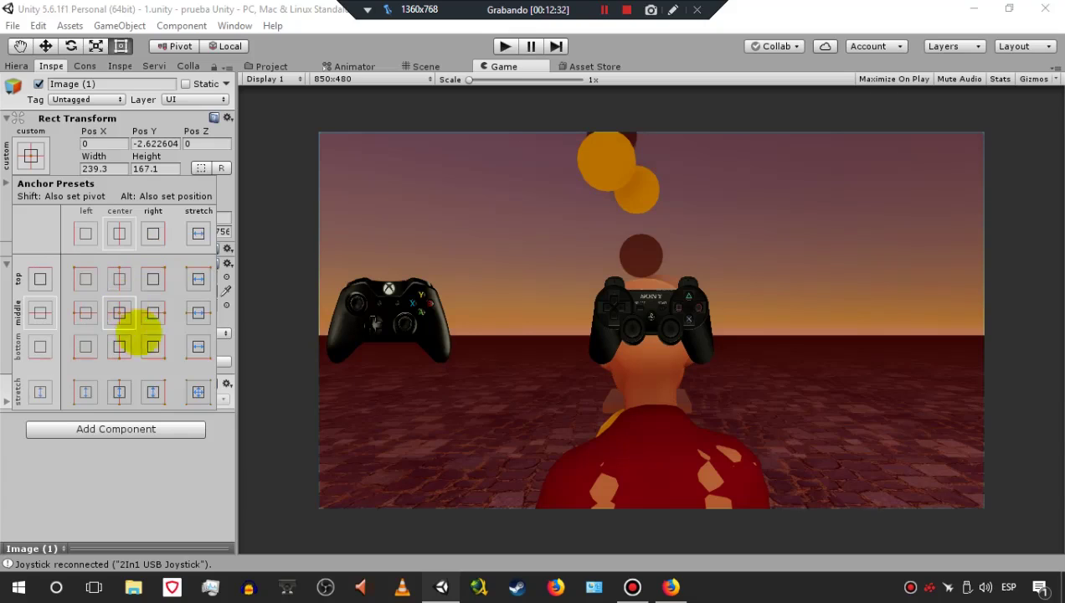
{"action": "left_click", "coordinate": [161, 446]}
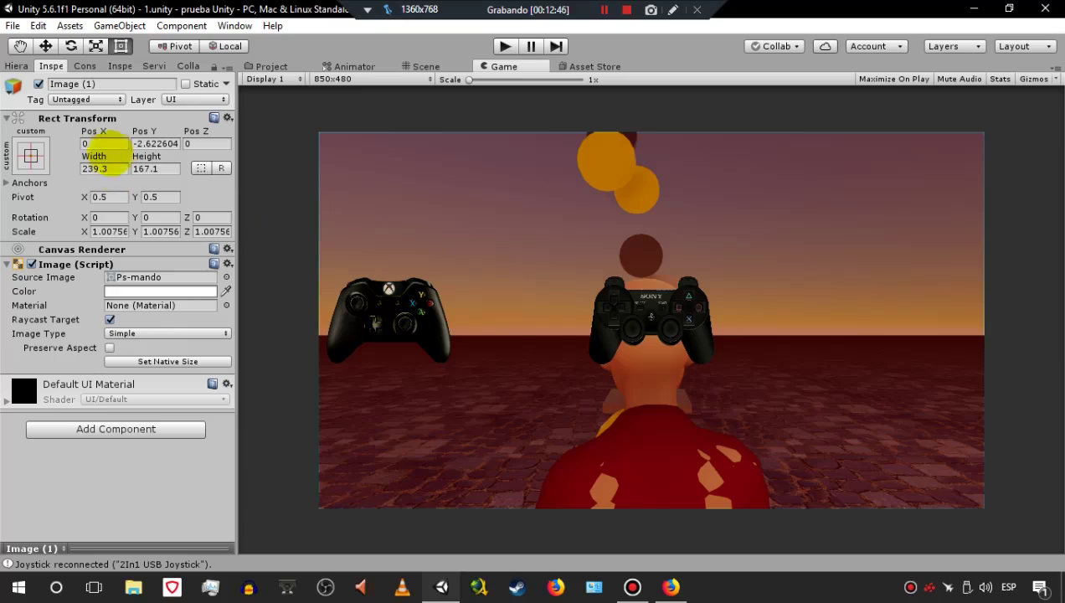
{"action": "left_click", "coordinate": [106, 143]}
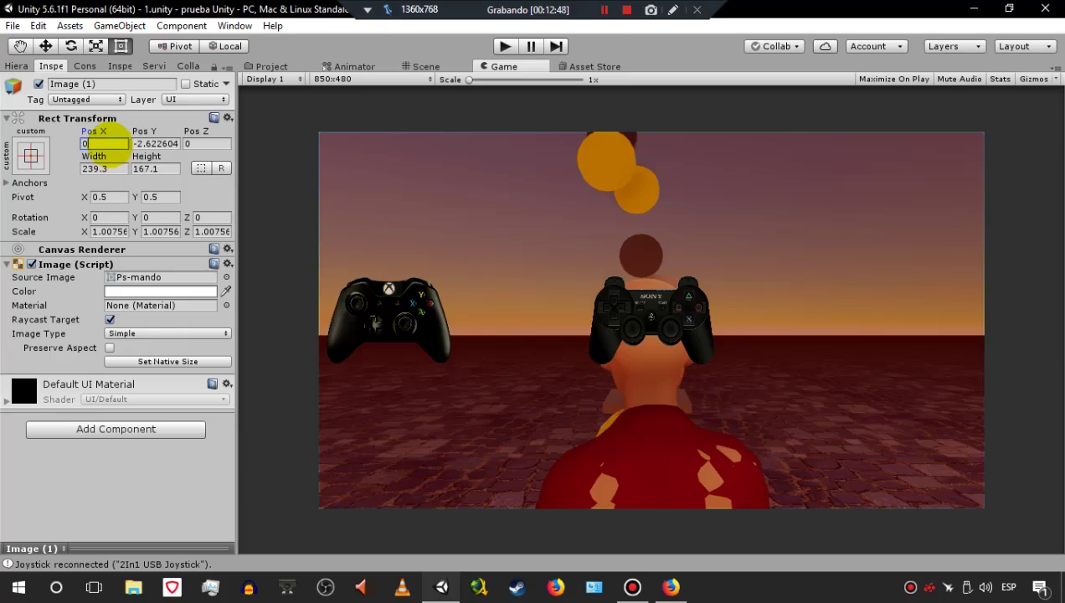
{"action": "type", "text": "+15"}
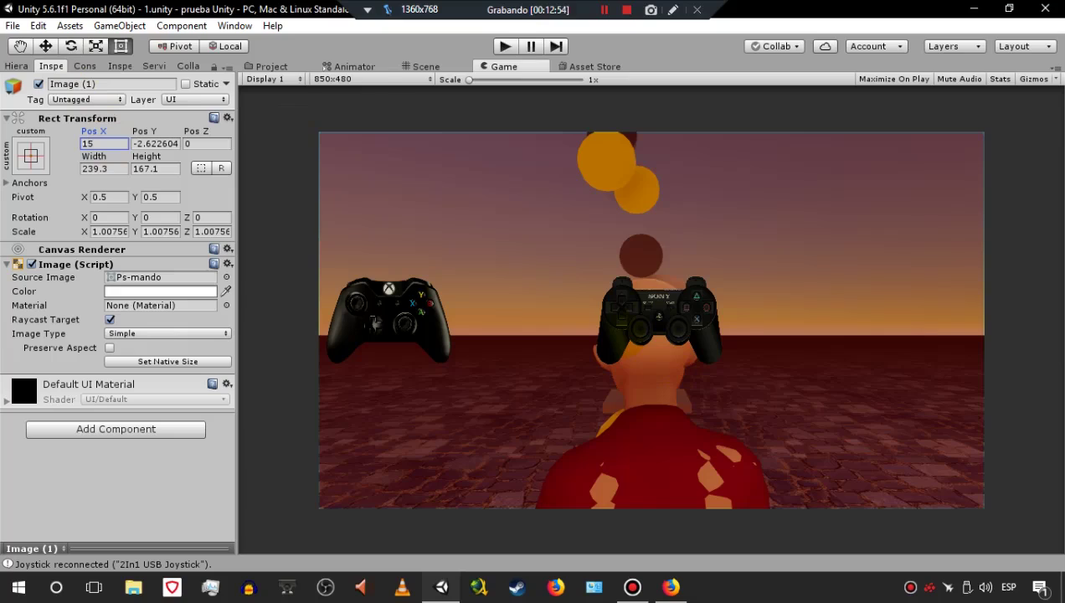
- Duplicate the PlayStation controller image and change the copy's source sprite to the keyboard clip art
{"action": "left_click", "coordinate": [16, 67]}
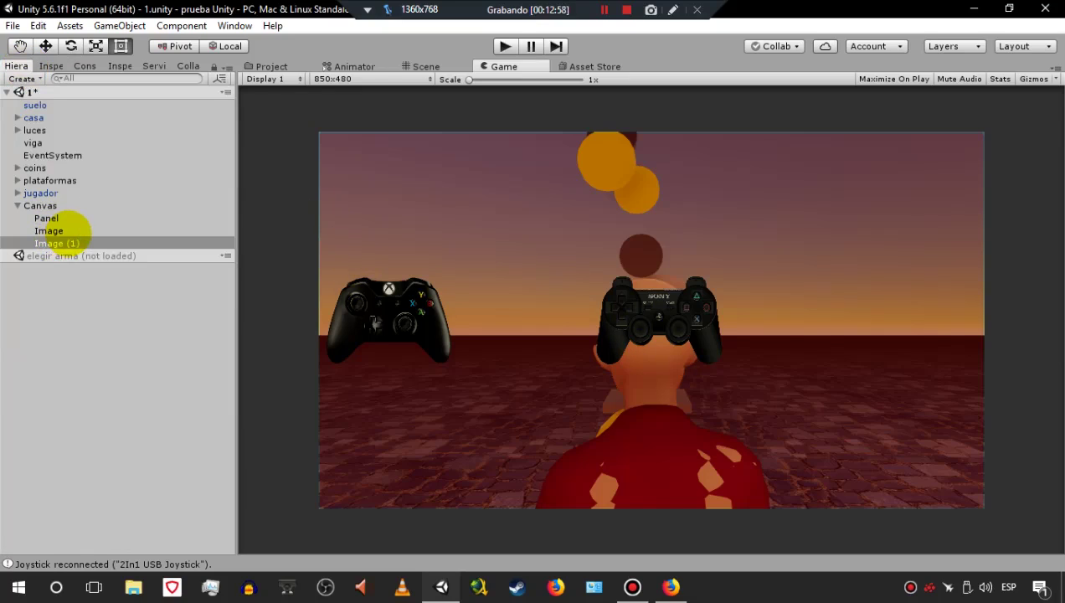
{"action": "key", "text": "ctrl+d"}
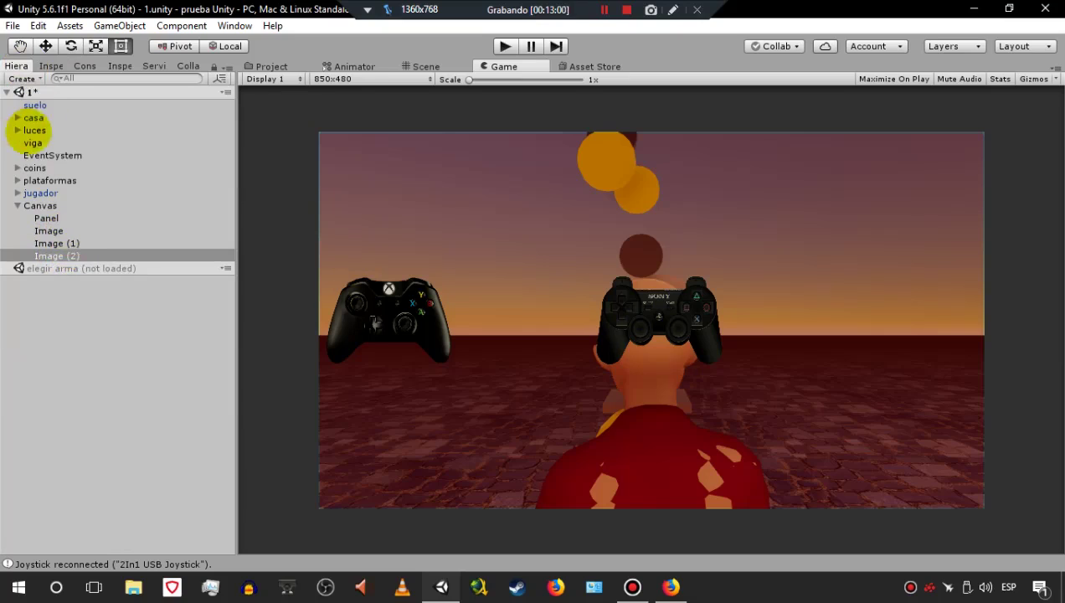
{"action": "left_click", "coordinate": [51, 67]}
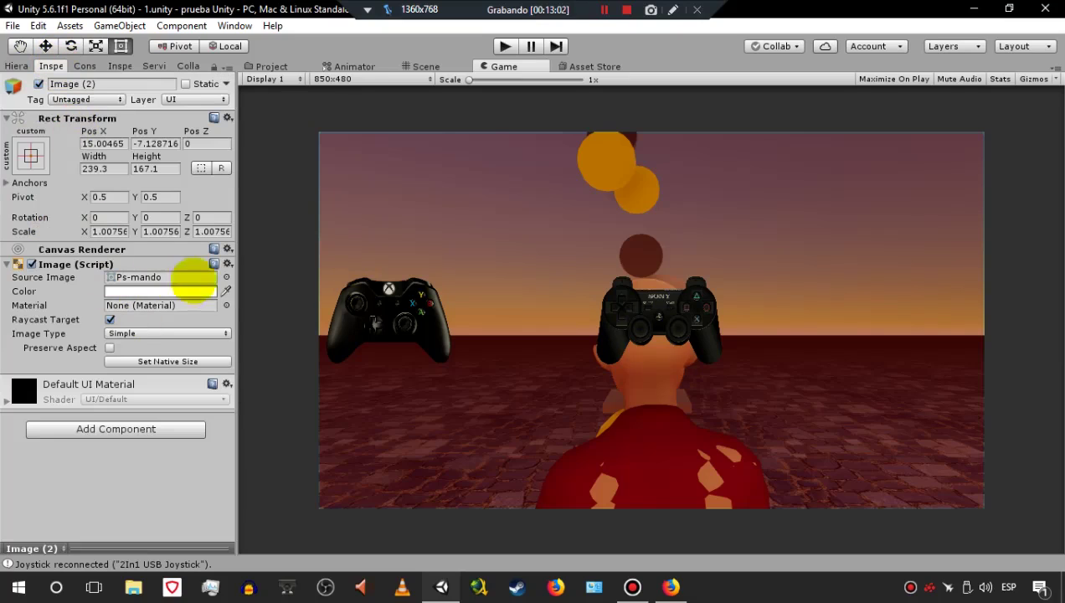
{"action": "left_click", "coordinate": [226, 278]}
{"action": "left_click_drag", "start_coordinate": [661, 279], "coordinate": [663, 238]}
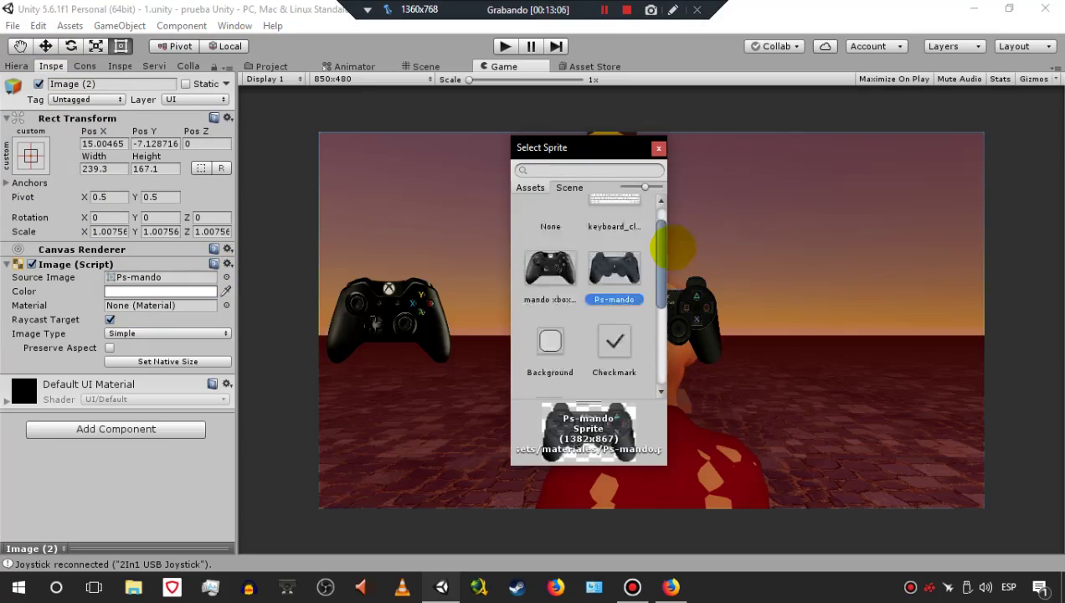
{"action": "left_click", "coordinate": [616, 230]}
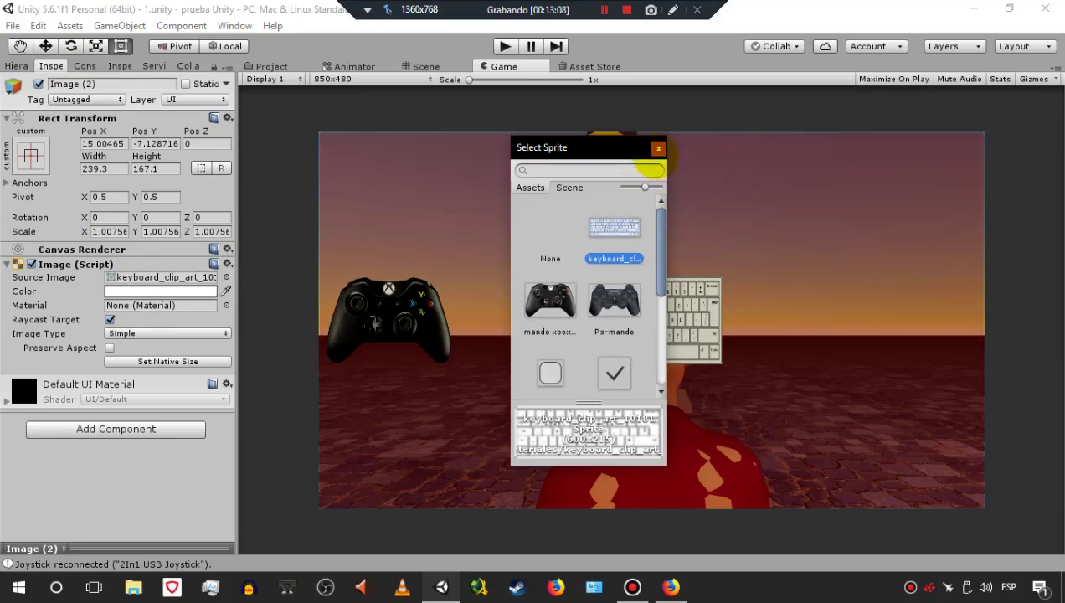
{"action": "left_click", "coordinate": [659, 147]}
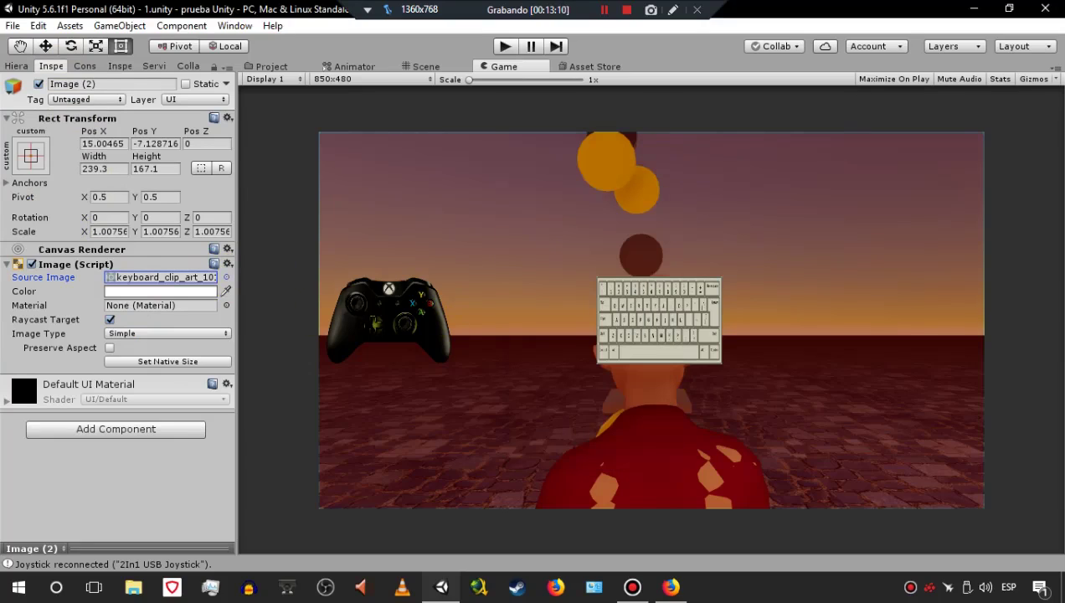
- Enable Preserve Aspect on the keyboard image and on the Xbox controller image
{"action": "left_click", "coordinate": [110, 347]}
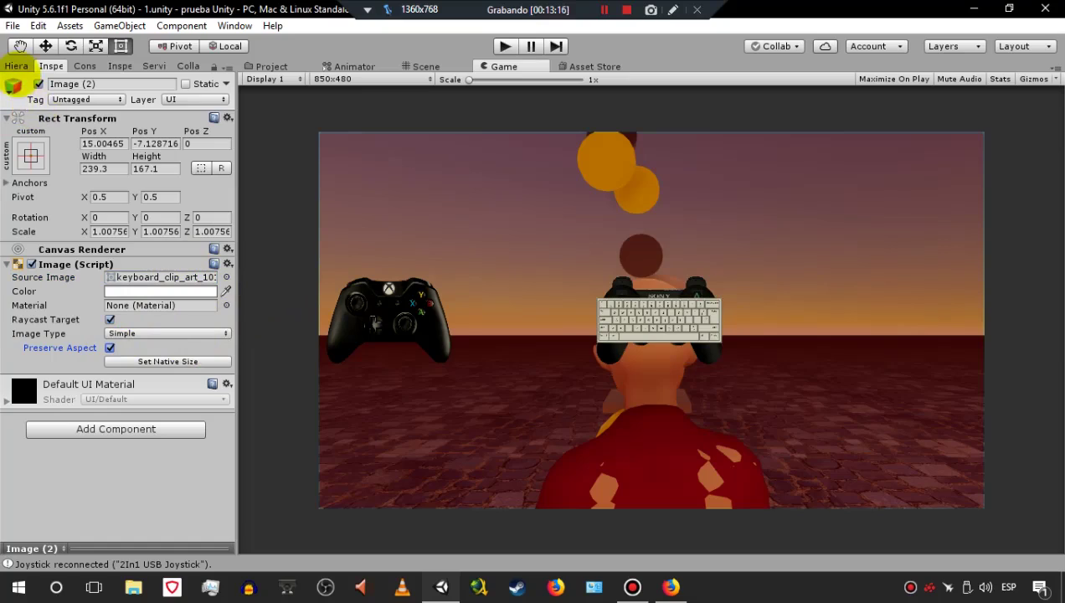
{"action": "left_click", "coordinate": [16, 65]}
{"action": "left_click", "coordinate": [67, 230]}
{"action": "left_click", "coordinate": [74, 243]}
{"action": "left_click", "coordinate": [71, 230]}
{"action": "left_click", "coordinate": [51, 66]}
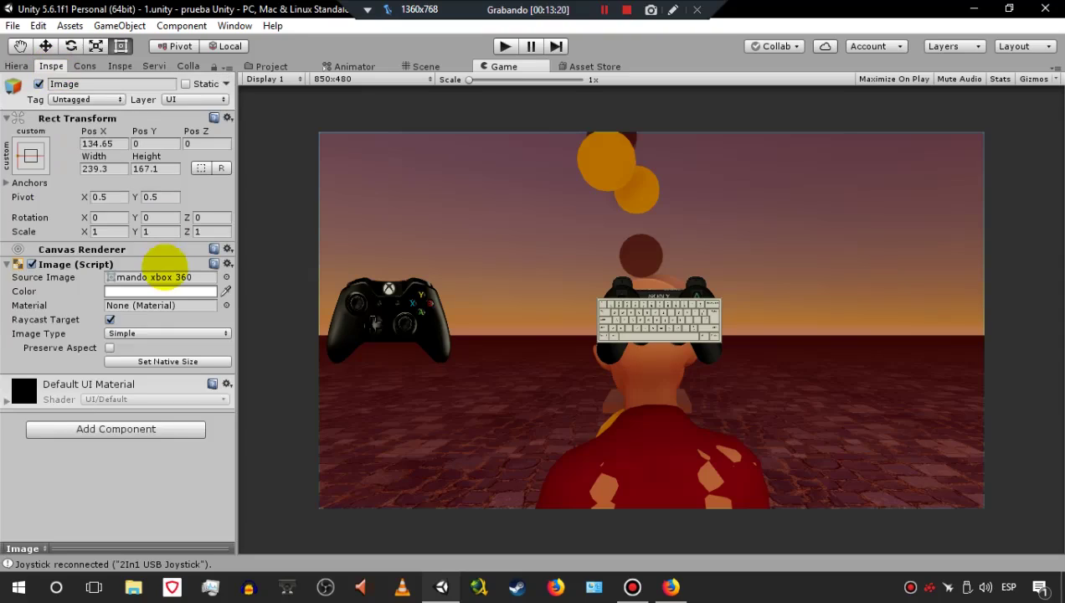
{"action": "left_click", "coordinate": [109, 348]}
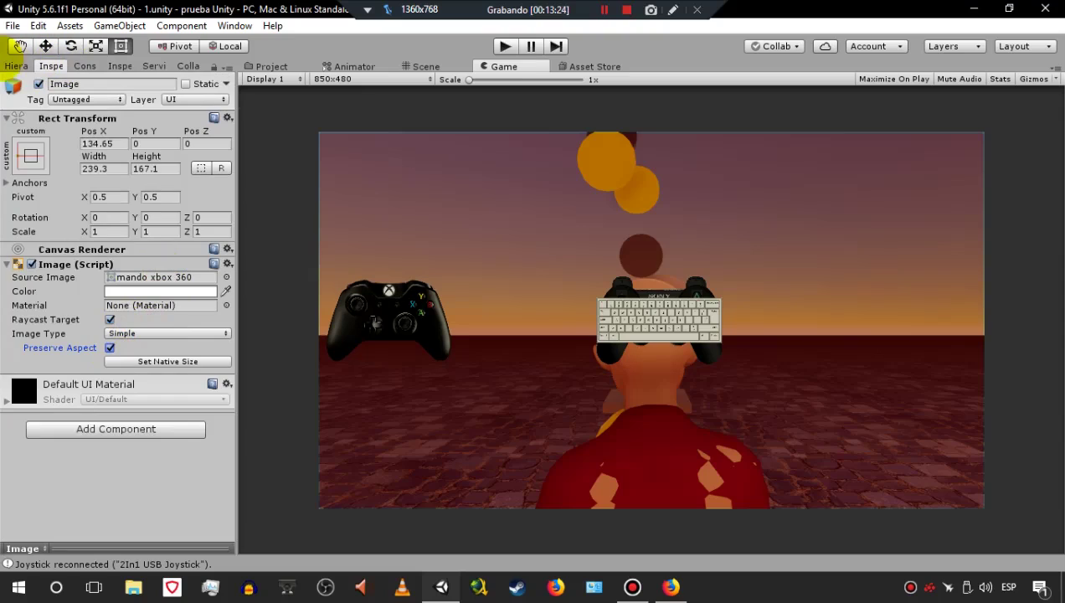
- Enable Preserve Aspect on the PlayStation controller image, Image (1)
{"action": "left_click", "coordinate": [17, 66]}
{"action": "left_click", "coordinate": [59, 243]}
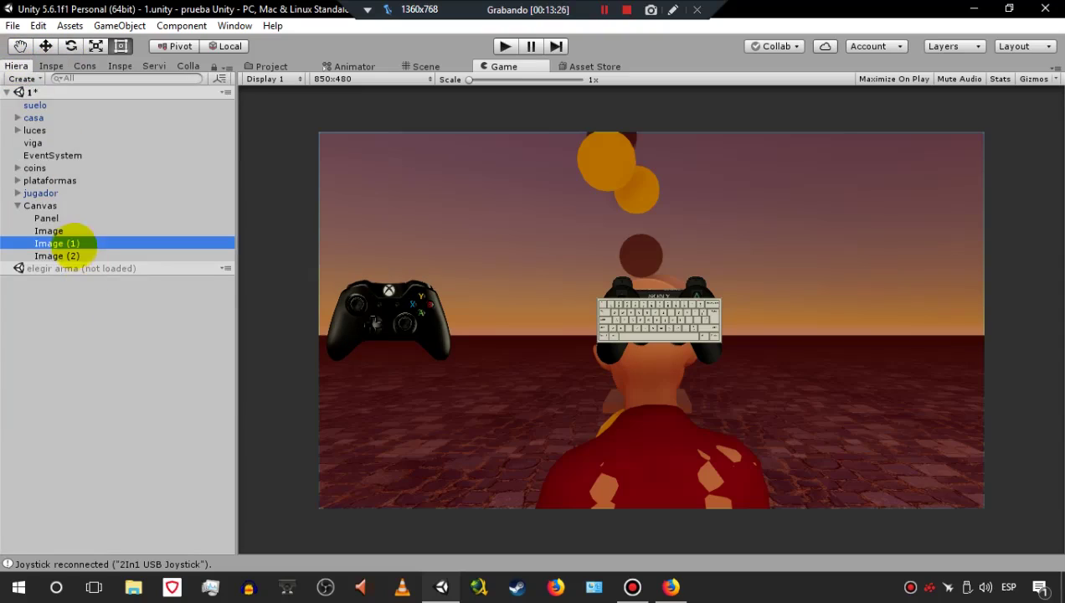
{"action": "left_click", "coordinate": [51, 65]}
{"action": "left_click", "coordinate": [109, 348]}
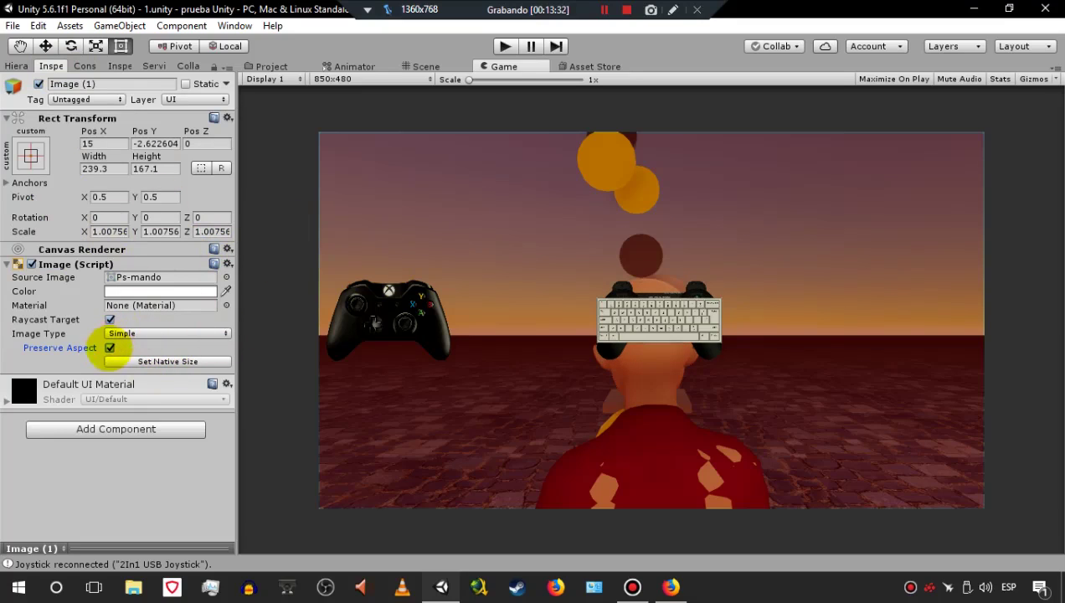
- Anchor and position the keyboard image, Image (2), at the middle right of the canvas
{"action": "left_click", "coordinate": [16, 66]}
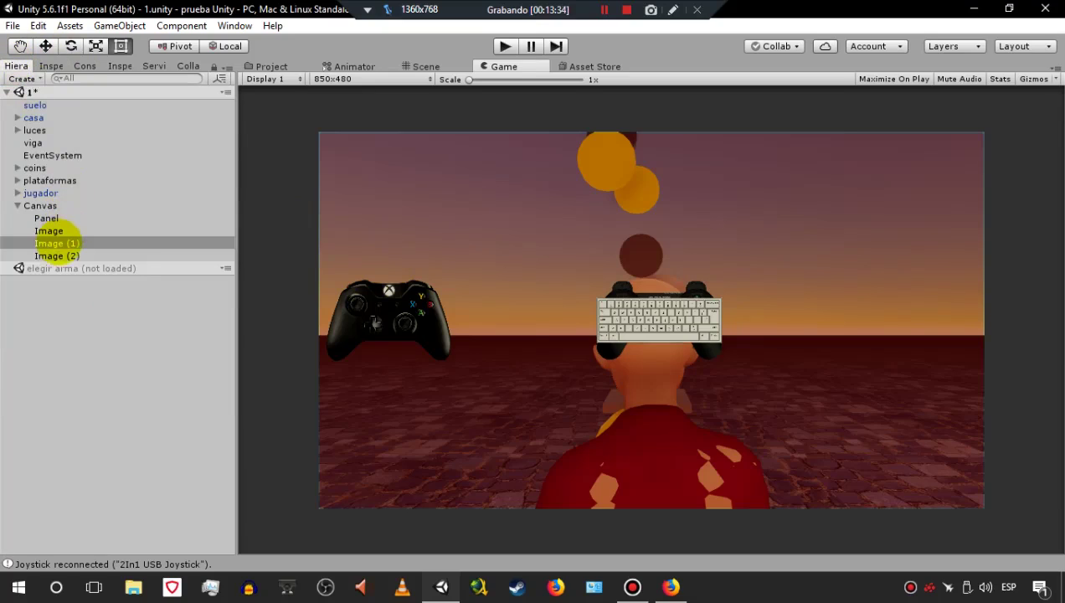
{"action": "left_click", "coordinate": [59, 255]}
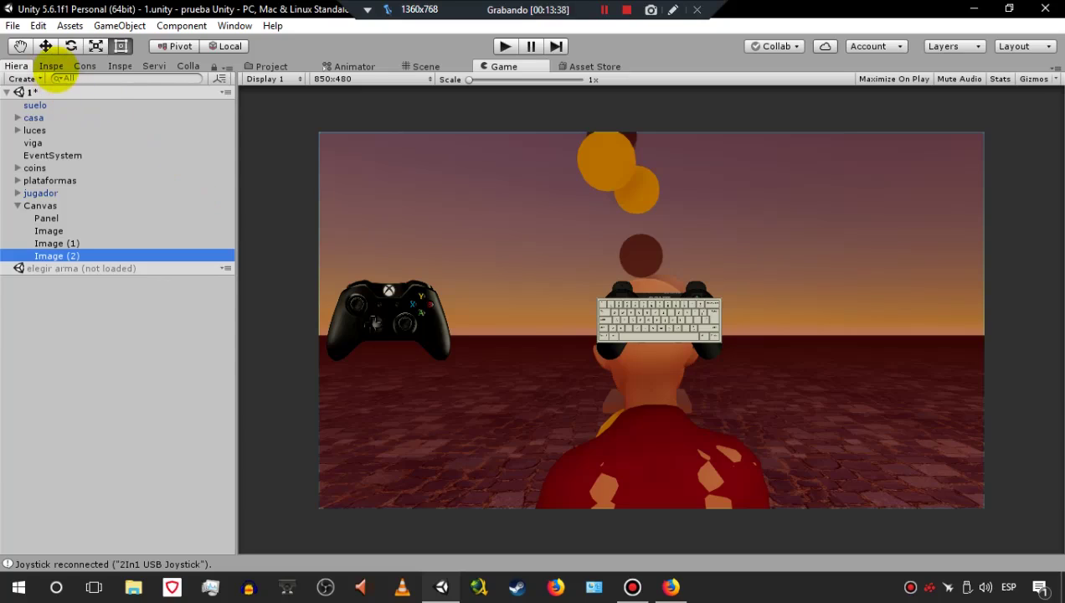
{"action": "left_click", "coordinate": [51, 66]}
{"action": "left_click", "coordinate": [30, 154]}
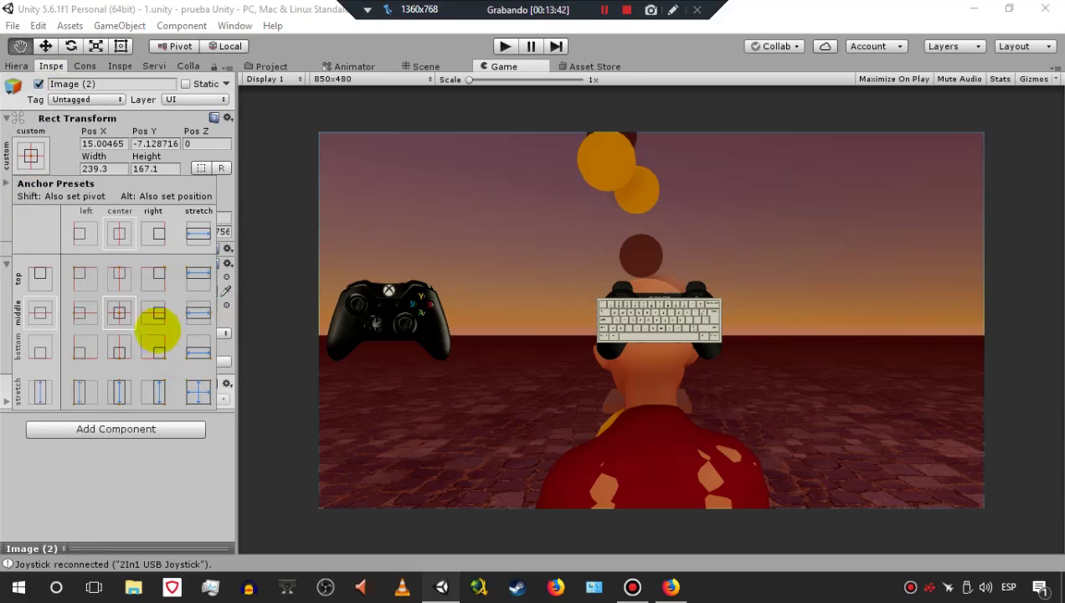
{"action": "left_click", "coordinate": [159, 312], "text": "alt"}
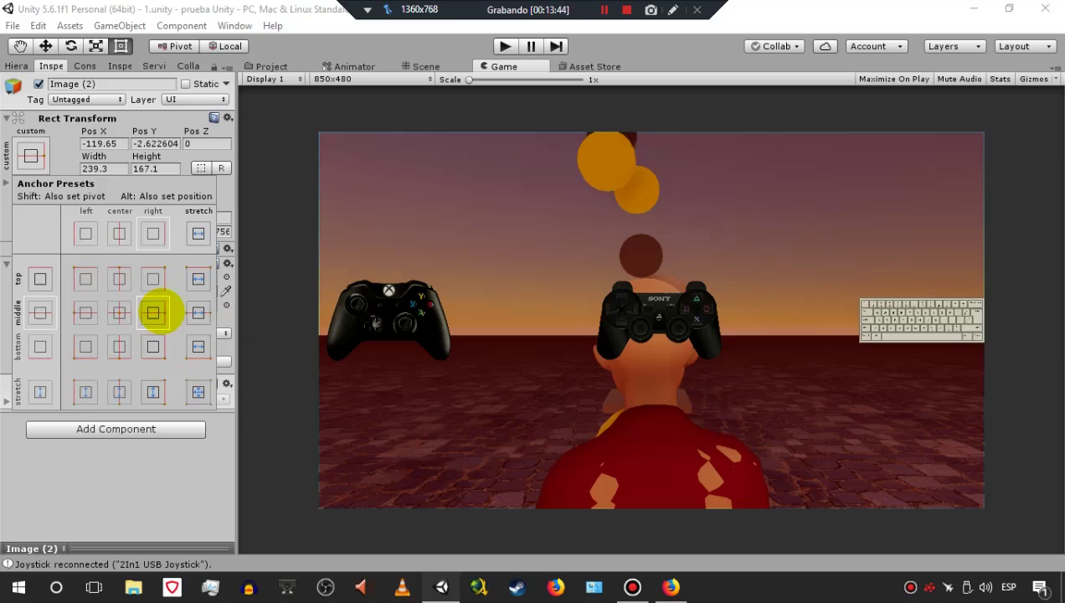
{"action": "left_click", "coordinate": [186, 443]}
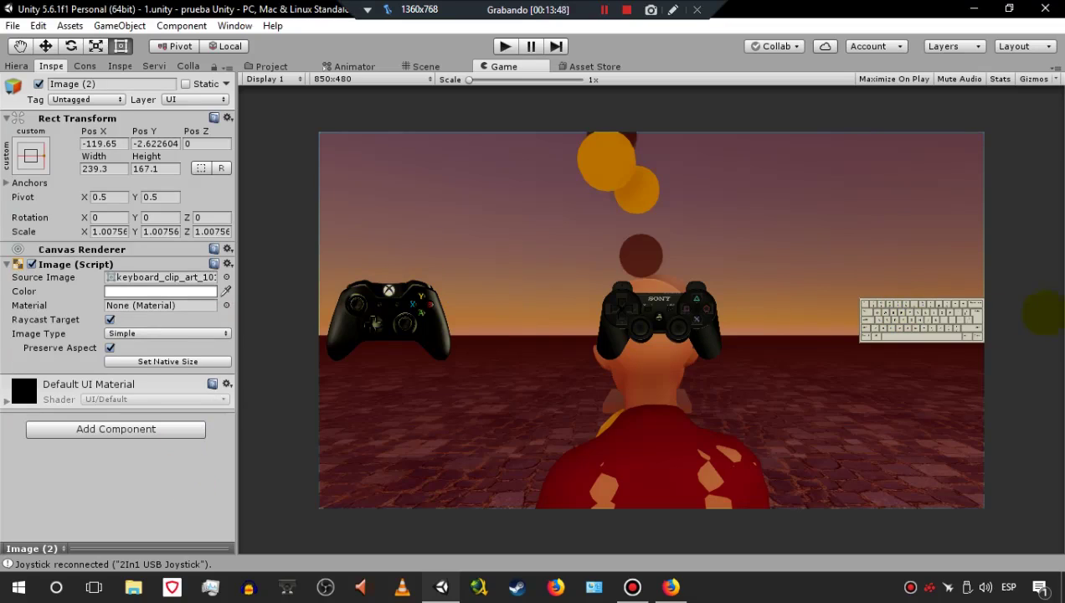
- Try adding 15 to the keyboard image's Pos X and undo the change
{"action": "left_click", "coordinate": [116, 144]}
{"action": "left_click_drag", "start_coordinate": [117, 144], "coordinate": [106, 144]}
{"action": "type", "text": "+15"}
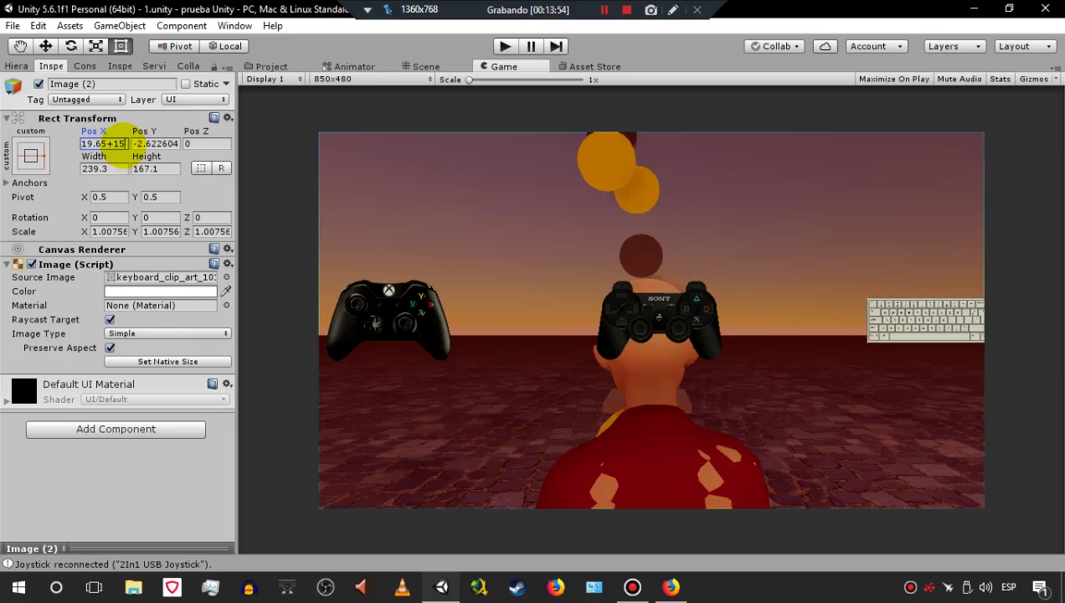
{"action": "key", "text": "Return"}
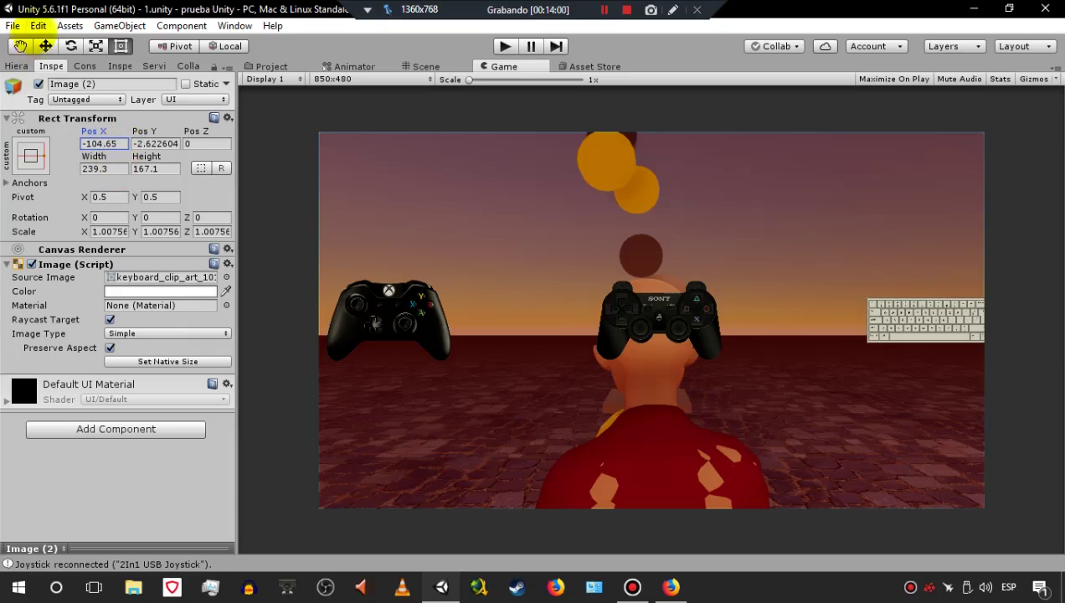
{"action": "left_click", "coordinate": [38, 26]}
{"action": "left_click", "coordinate": [51, 43]}
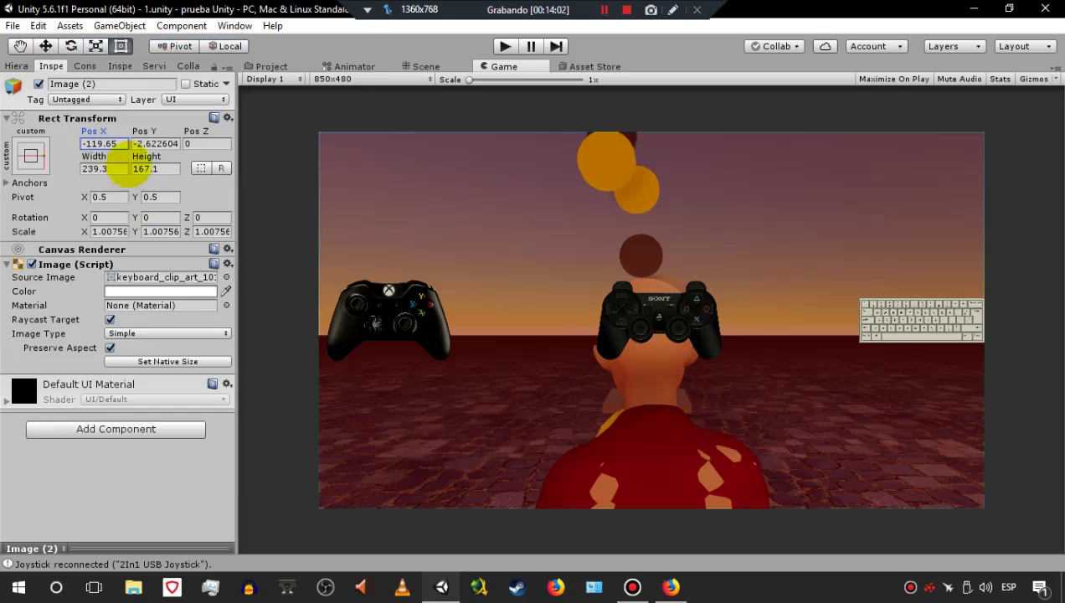
- Set the keyboard image's Pos X to -134.65 by subtracting 15 from it
{"action": "double_click", "coordinate": [114, 143]}
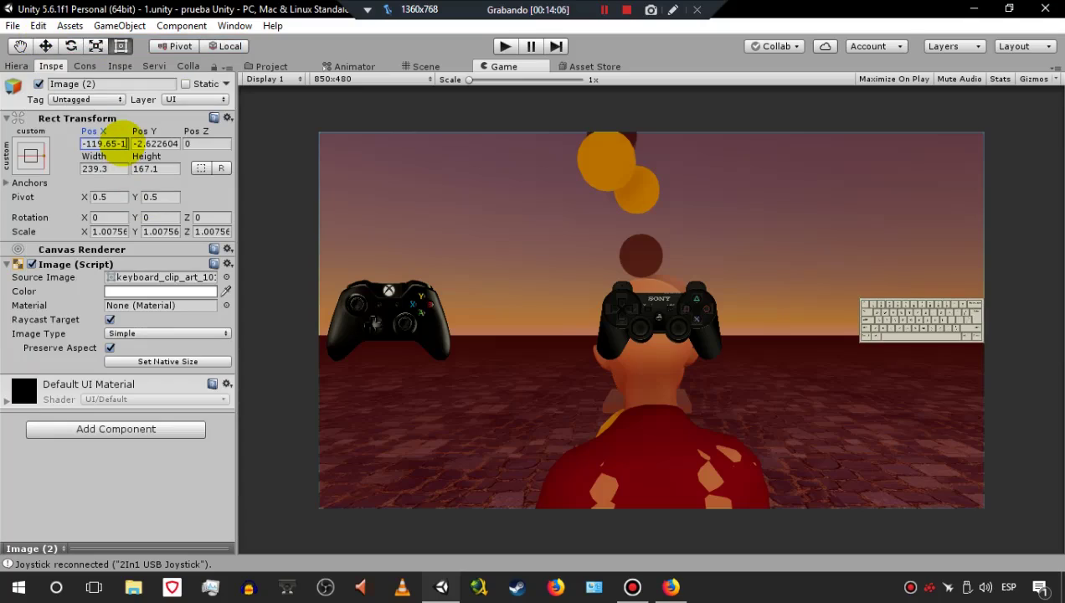
{"action": "type", "text": "-134.65"}
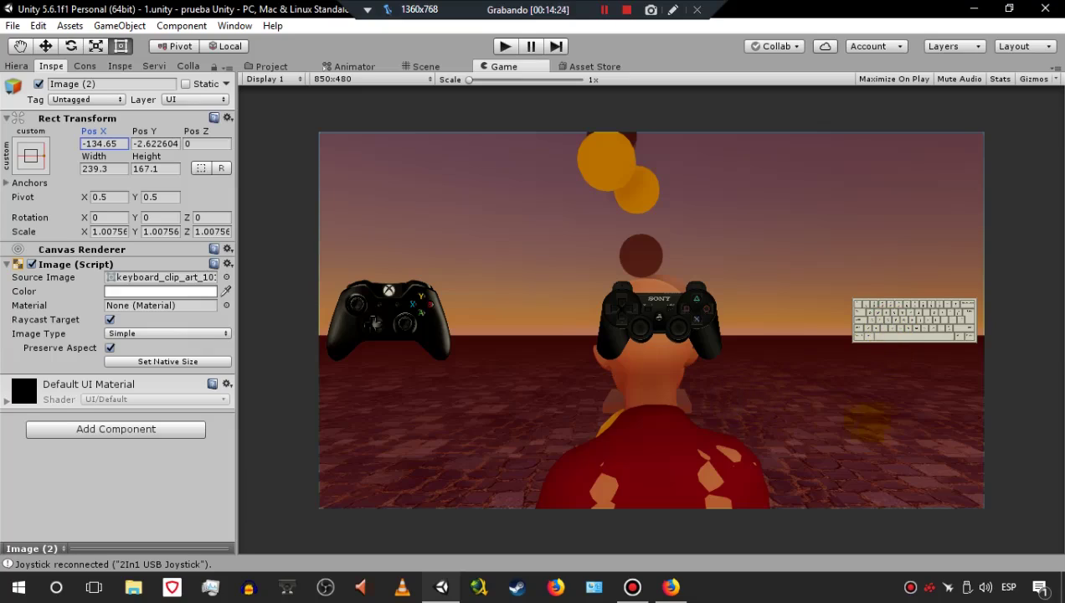
- Rename the Canvas's Xbox controller Image object as xbox
{"action": "left_click", "coordinate": [16, 65]}
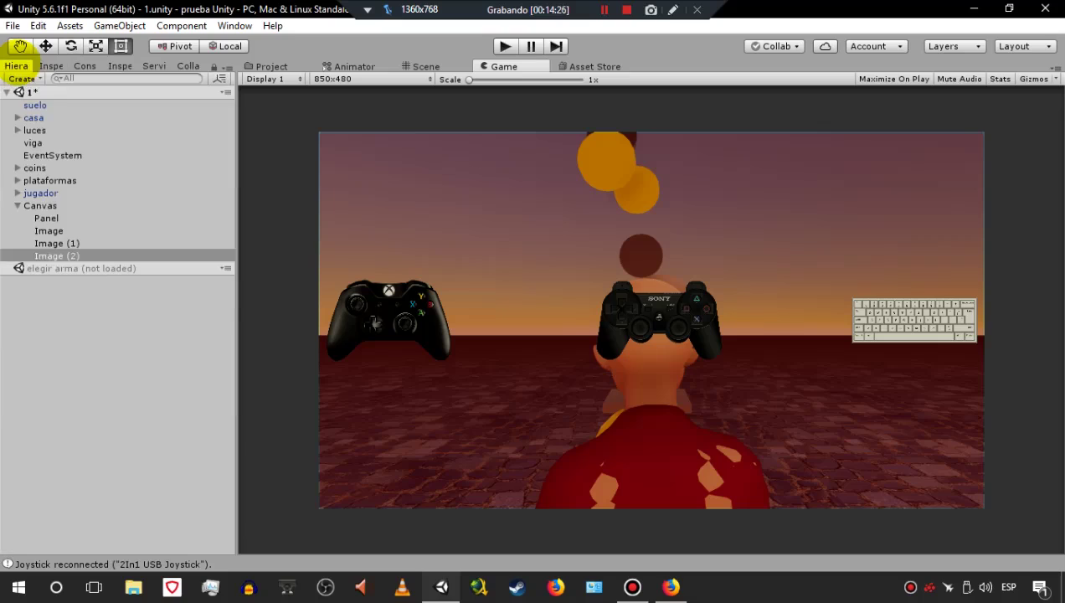
{"action": "left_click", "coordinate": [47, 218]}
{"action": "left_click", "coordinate": [48, 230]}
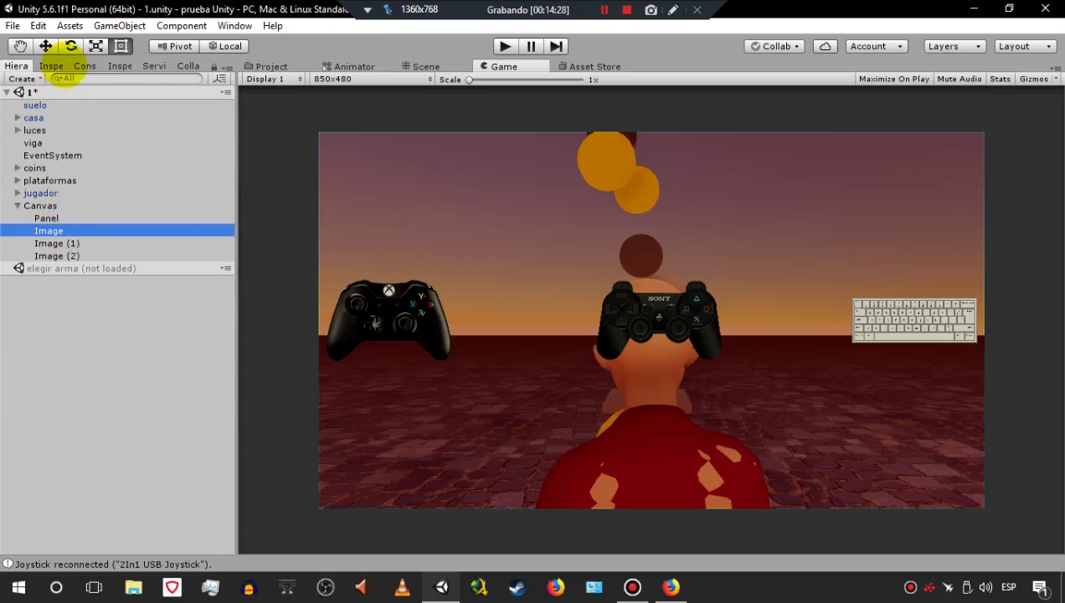
{"action": "left_click", "coordinate": [51, 66]}
{"action": "left_click", "coordinate": [65, 84]}
{"action": "type", "text": "xbox"}
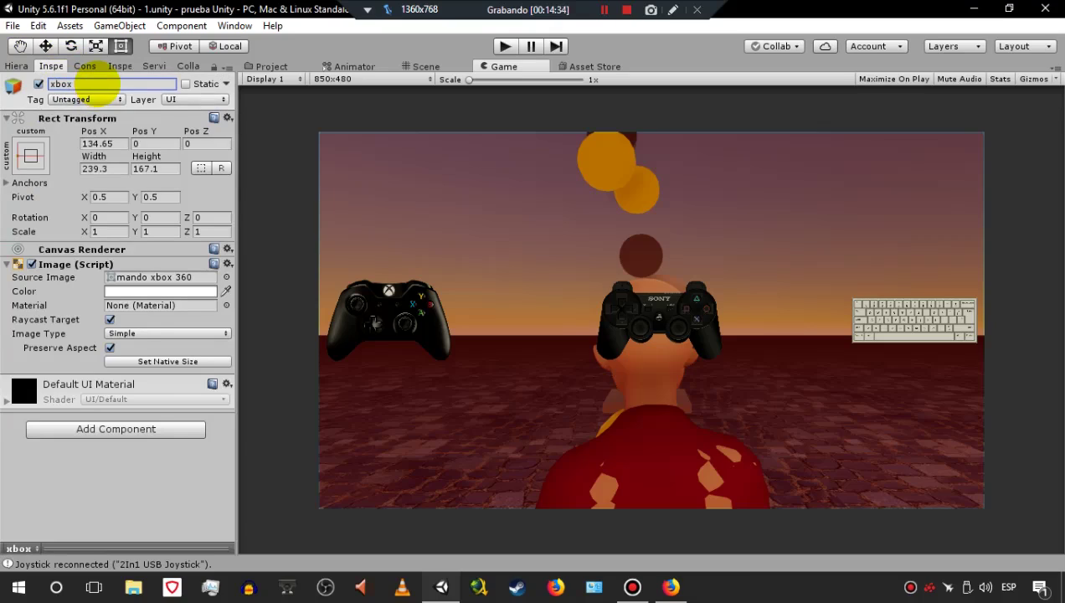
- Rename the Canvas's PlayStation controller object, Image (1), as generi
{"action": "left_click", "coordinate": [15, 67]}
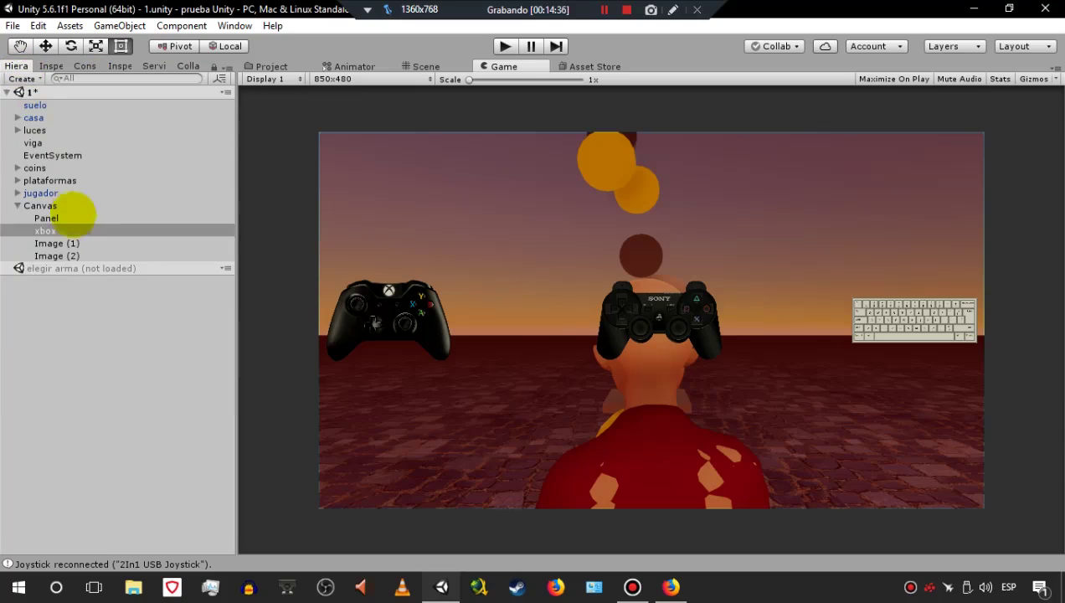
{"action": "left_click", "coordinate": [67, 242]}
{"action": "left_click", "coordinate": [52, 66]}
{"action": "left_click", "coordinate": [109, 84]}
{"action": "type", "text": "generi"}
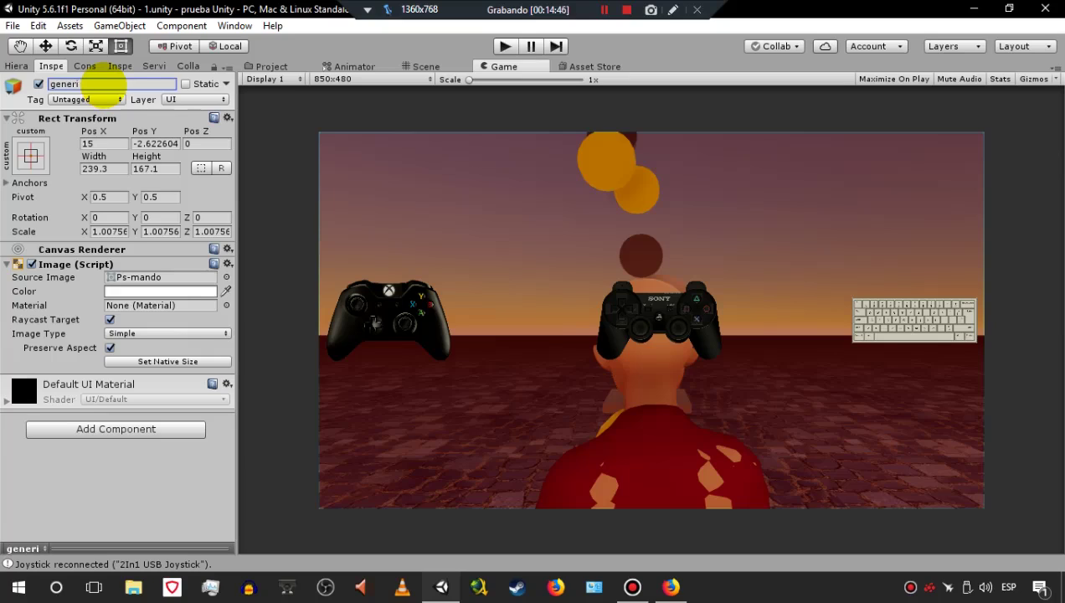
- Rename the Canvas's keyboard object, Image (2), as teclado
{"action": "left_click", "coordinate": [17, 66]}
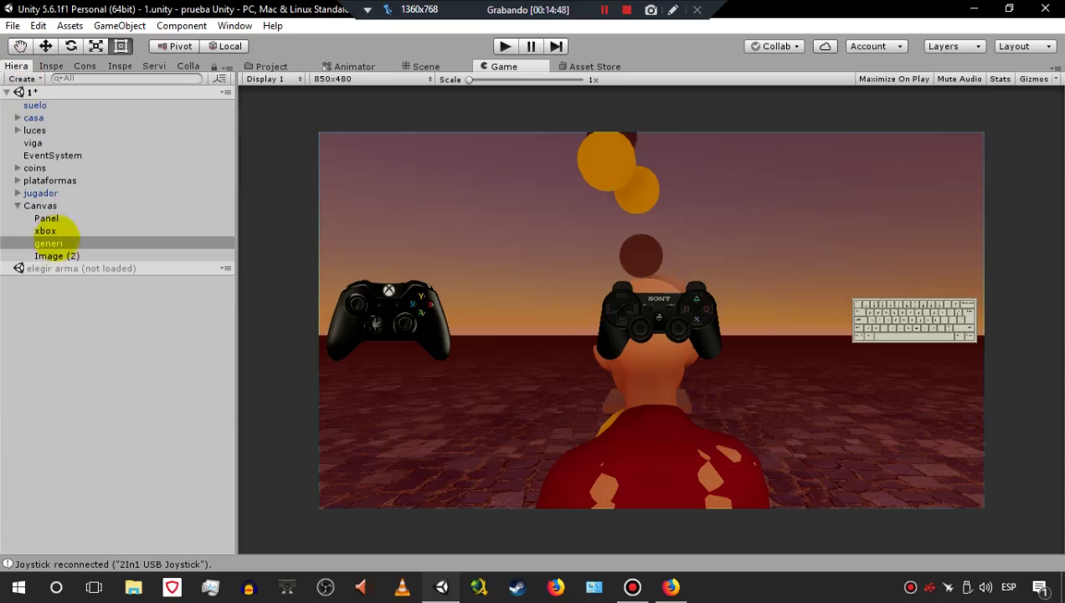
{"action": "left_click", "coordinate": [53, 255]}
{"action": "left_click", "coordinate": [50, 66]}
{"action": "left_click", "coordinate": [99, 84]}
{"action": "type", "text": "teclad"}
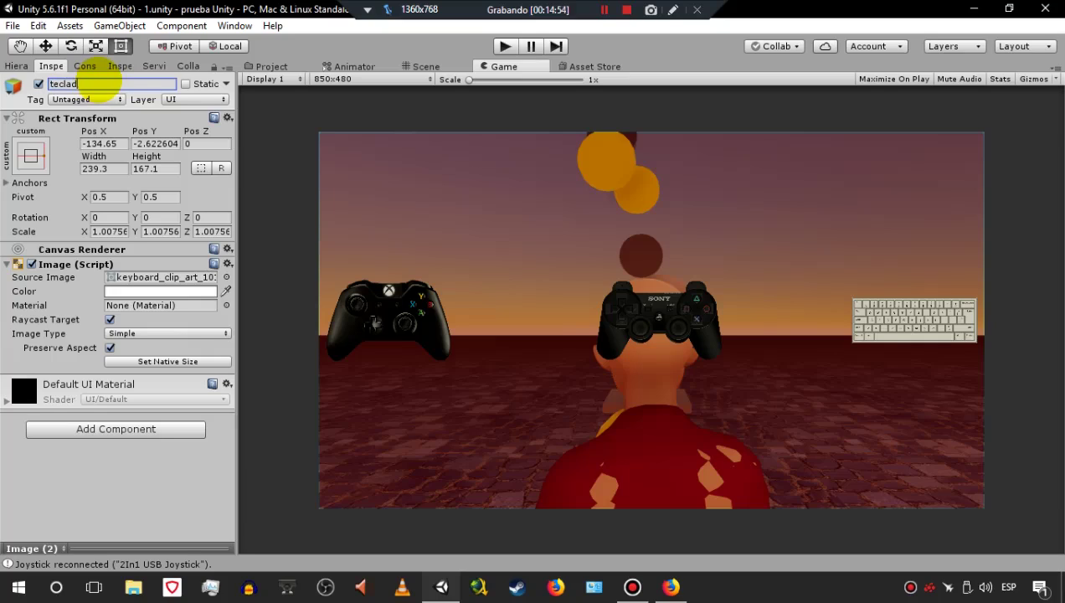
{"action": "type", "text": "o"}
{"action": "key", "text": "Return"}
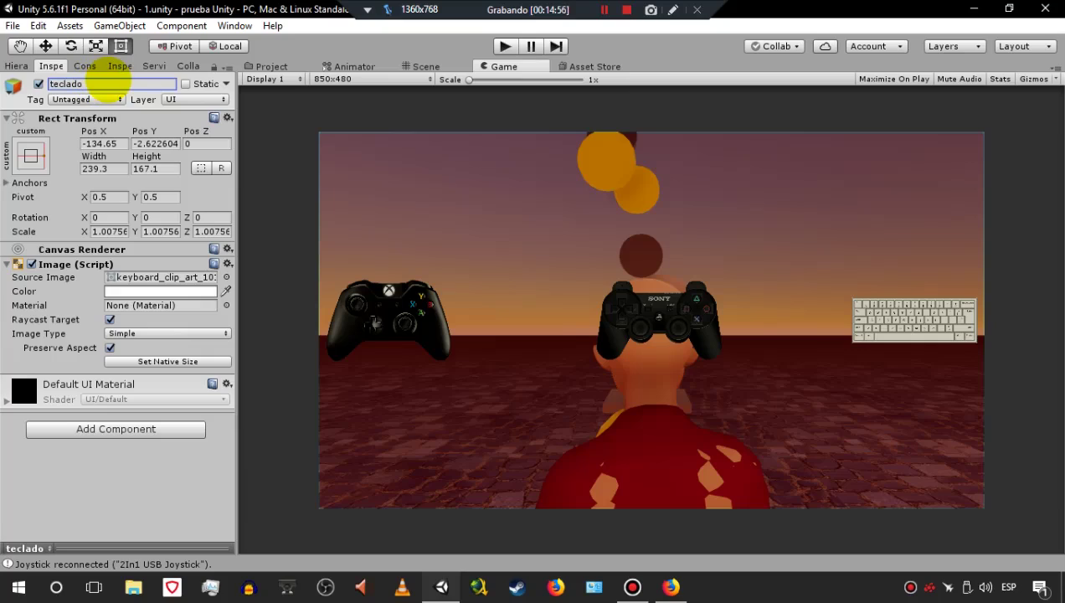
{"action": "left_click", "coordinate": [17, 66]}
{"action": "left_click", "coordinate": [45, 230]}
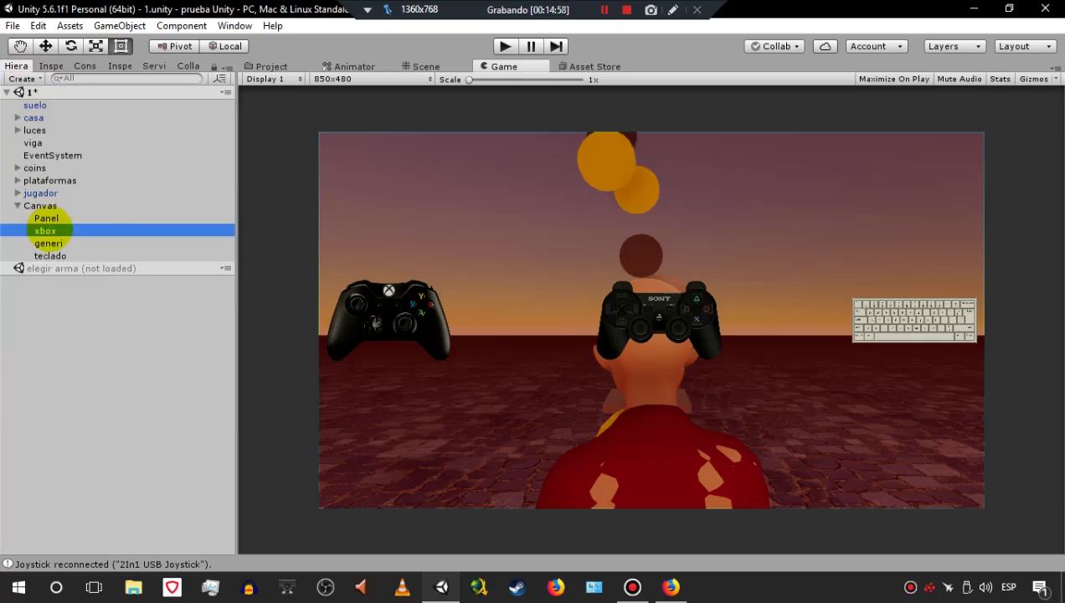
{"action": "left_click", "coordinate": [67, 243]}
{"action": "left_click", "coordinate": [72, 256]}
{"action": "left_click", "coordinate": [66, 231]}
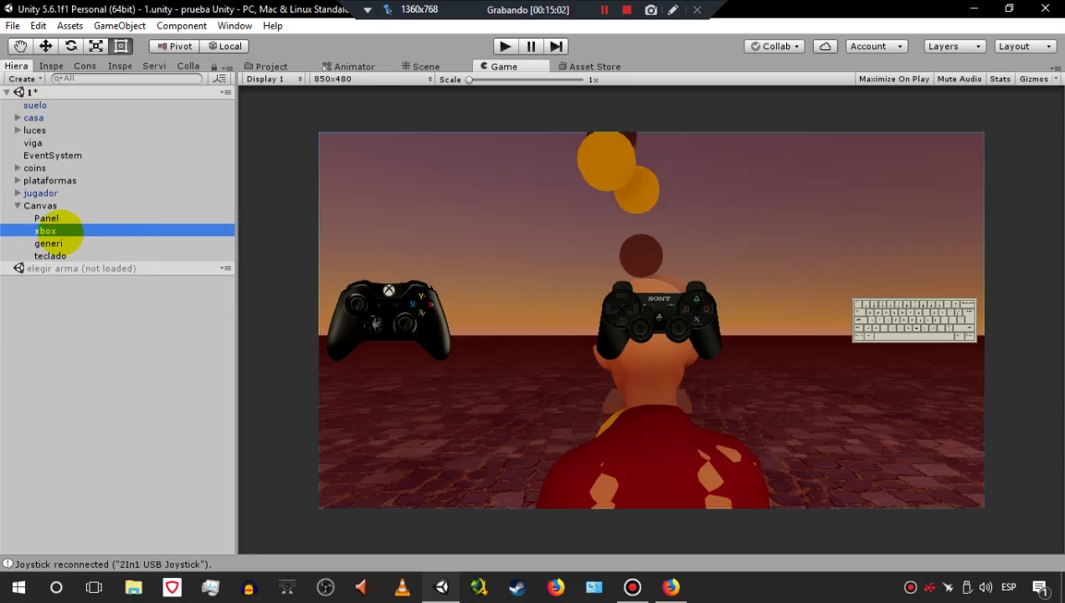
{"action": "left_click", "coordinate": [37, 25]}
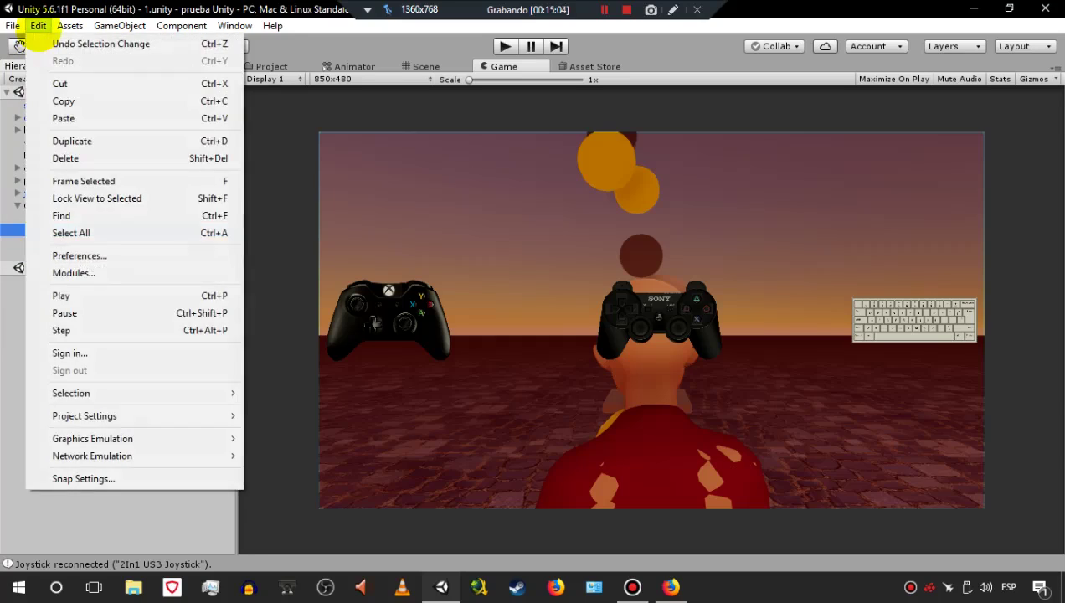
{"action": "left_click", "coordinate": [67, 237]}
- Create a UI Text object and make it a child of the xbox image
{"action": "left_click", "coordinate": [48, 231]}
{"action": "left_click", "coordinate": [21, 78]}
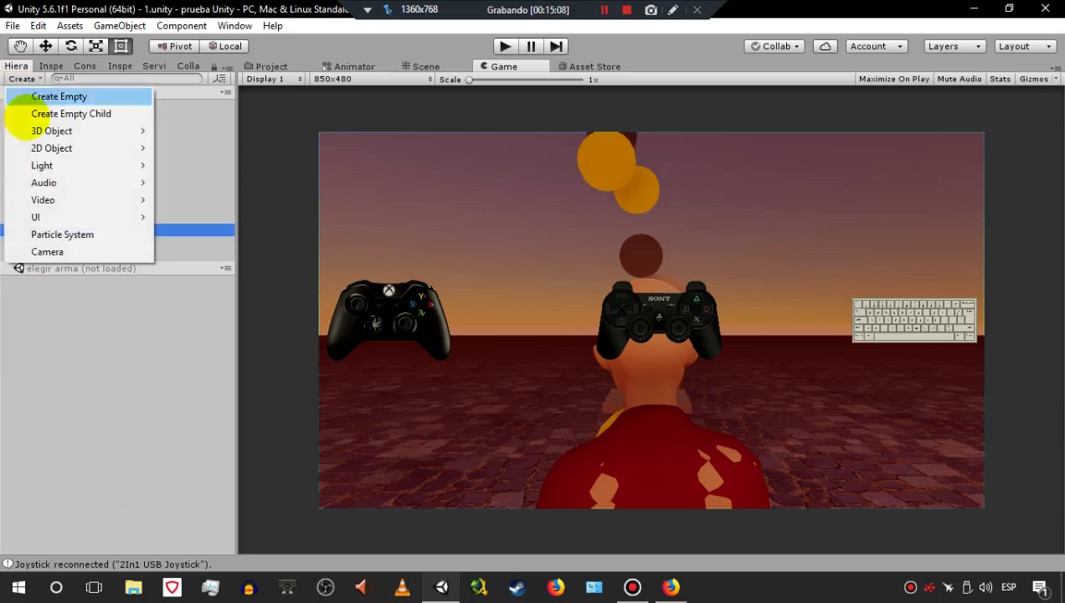
{"action": "mouse_move", "coordinate": [102, 219]}
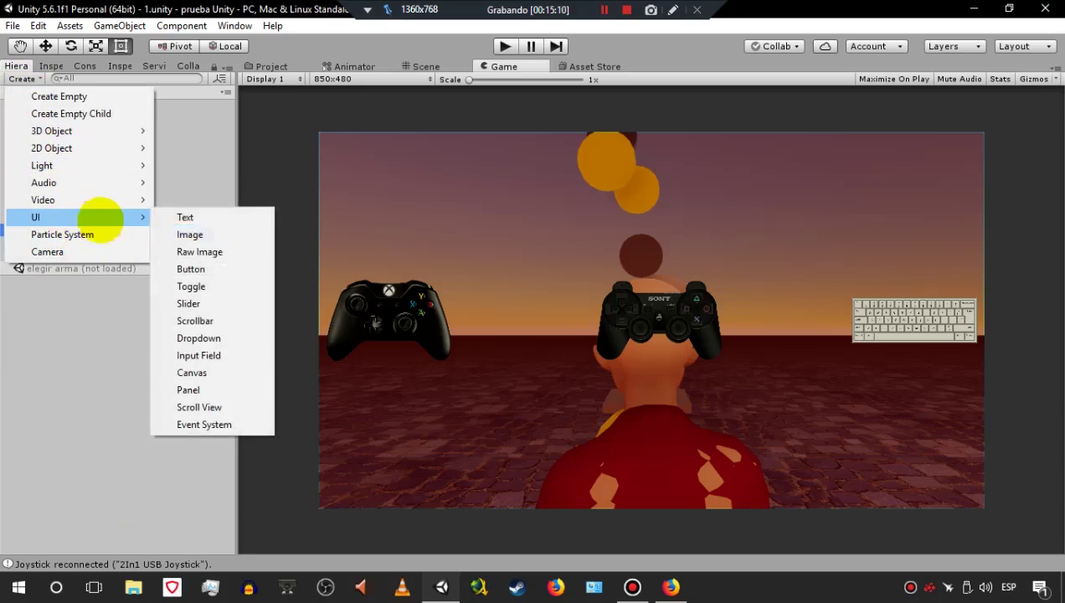
{"action": "left_click", "coordinate": [185, 217]}
{"action": "left_click_drag", "start_coordinate": [67, 270], "coordinate": [47, 231]}
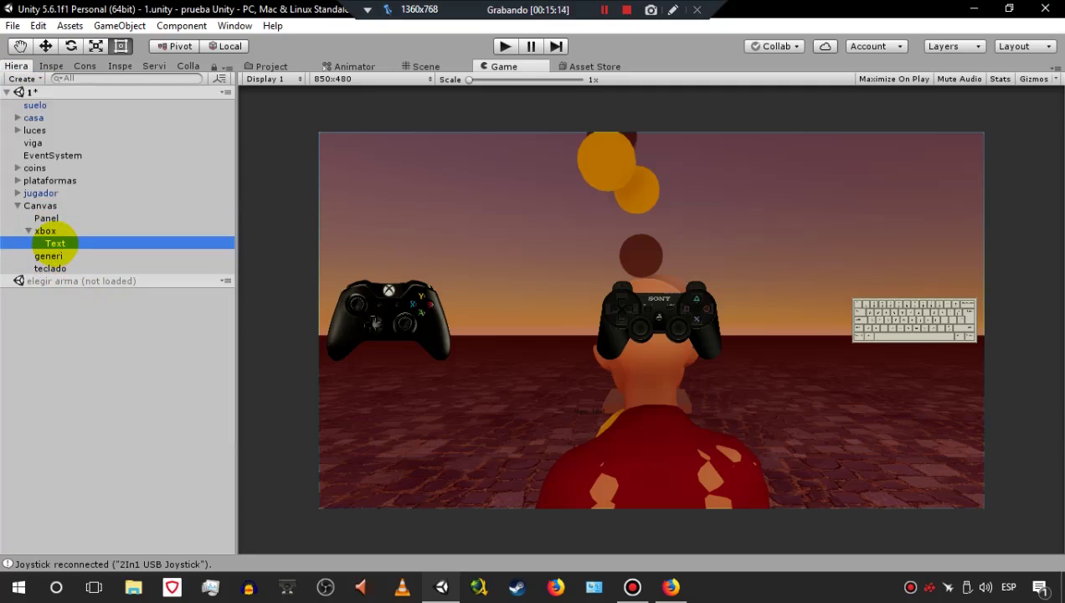
{"action": "left_click", "coordinate": [55, 242]}
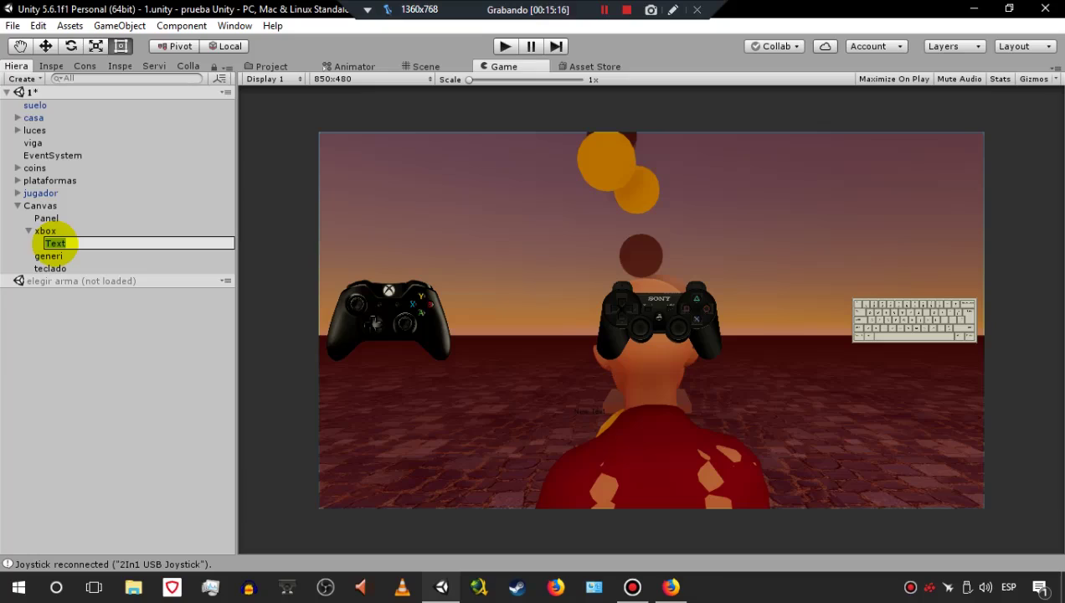
{"action": "key", "text": "End"}
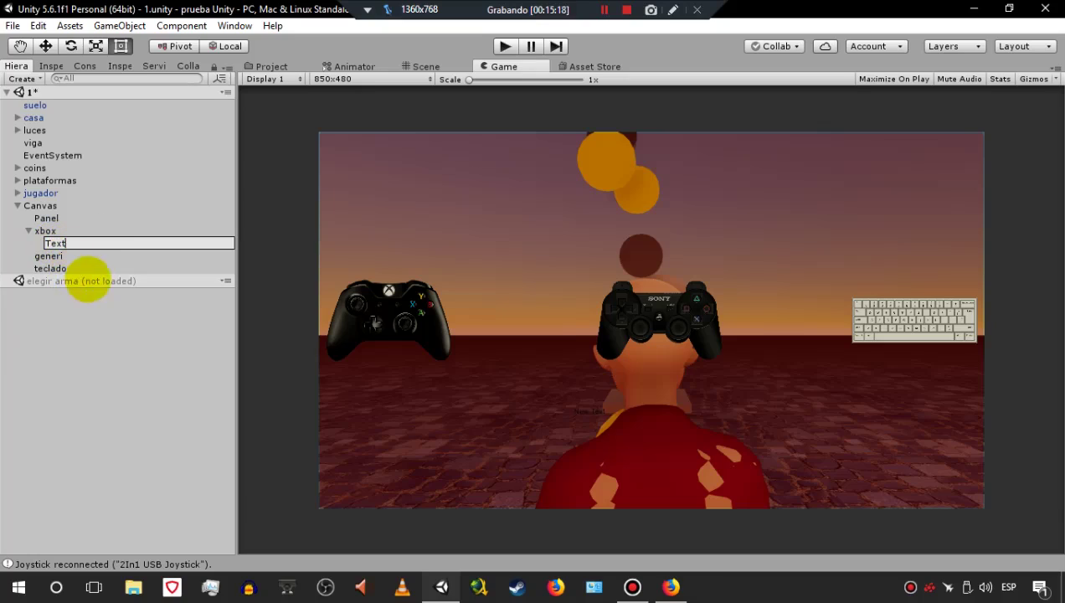
{"action": "left_click", "coordinate": [70, 256]}
- Duplicate the xbox image's Text twice and parent Text (1) to generi and Text (2) to teclado
{"action": "left_click", "coordinate": [62, 242]}
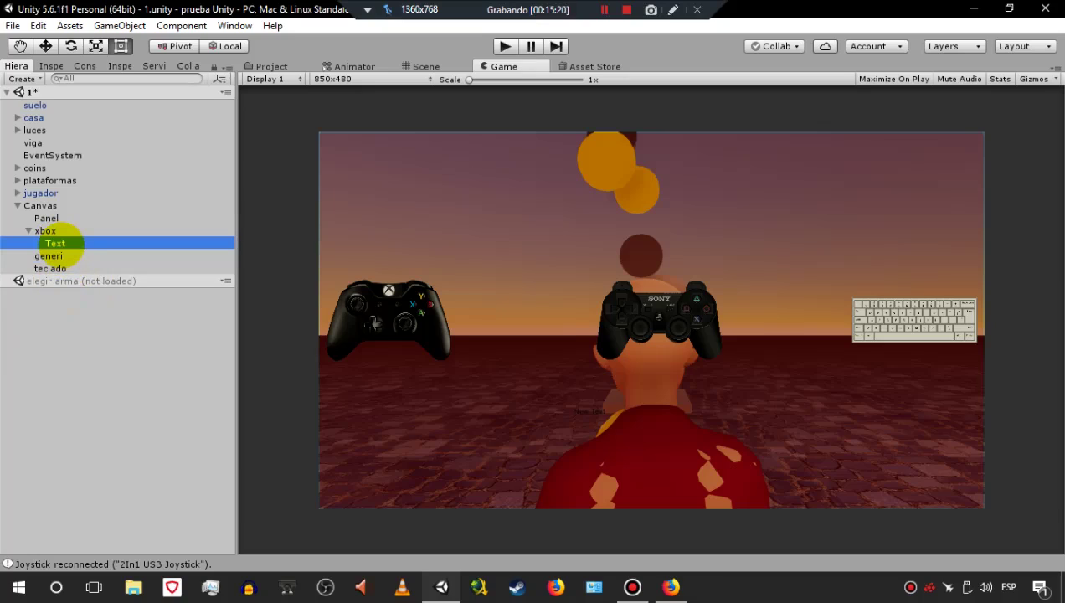
{"action": "key", "text": "ctrl+d"}
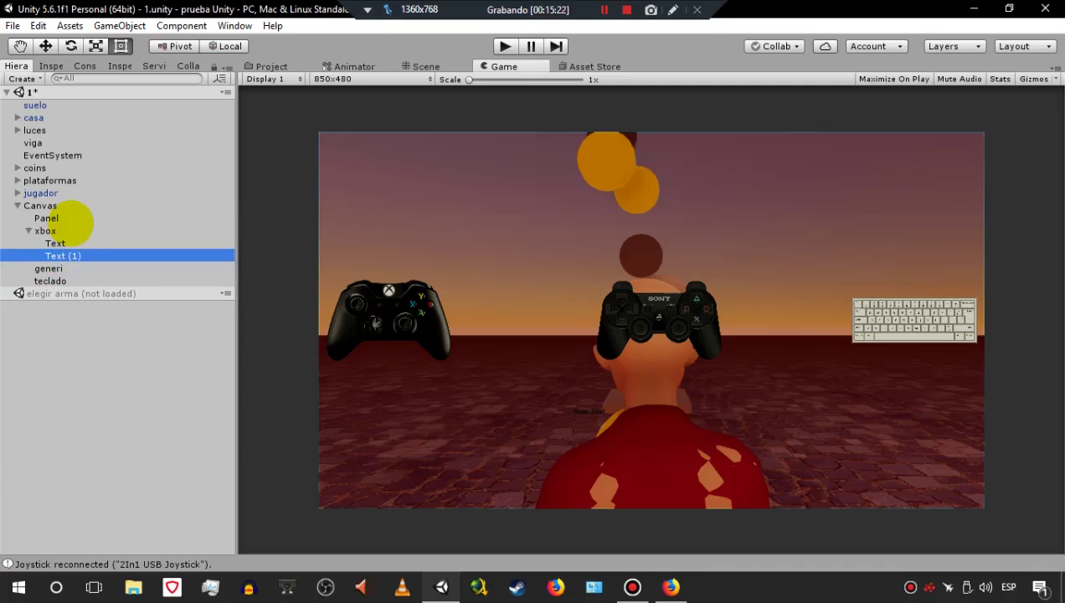
{"action": "key", "text": "ctrl+d"}
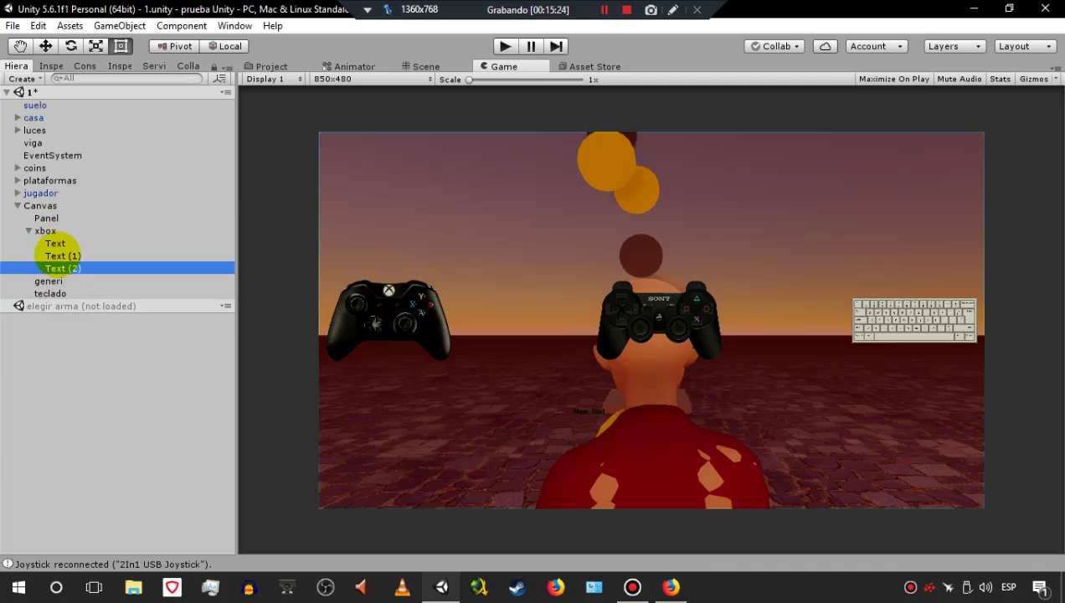
{"action": "left_click", "coordinate": [60, 256]}
{"action": "left_click_drag", "start_coordinate": [56, 256], "coordinate": [38, 293]}
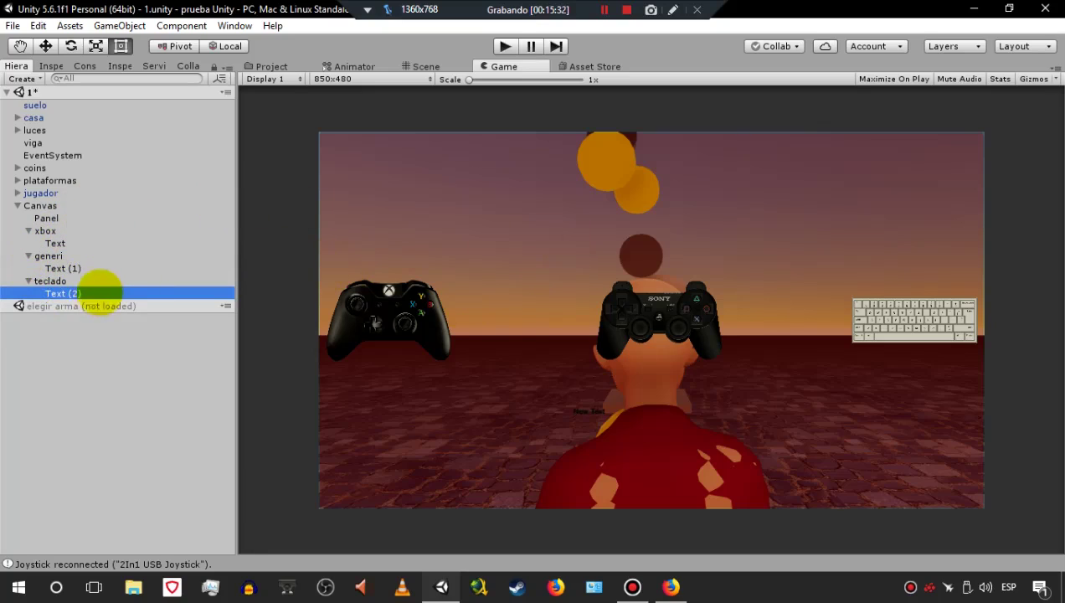
- Reset the Rect Transform position of the Text object under xbox
{"action": "left_click", "coordinate": [55, 242]}
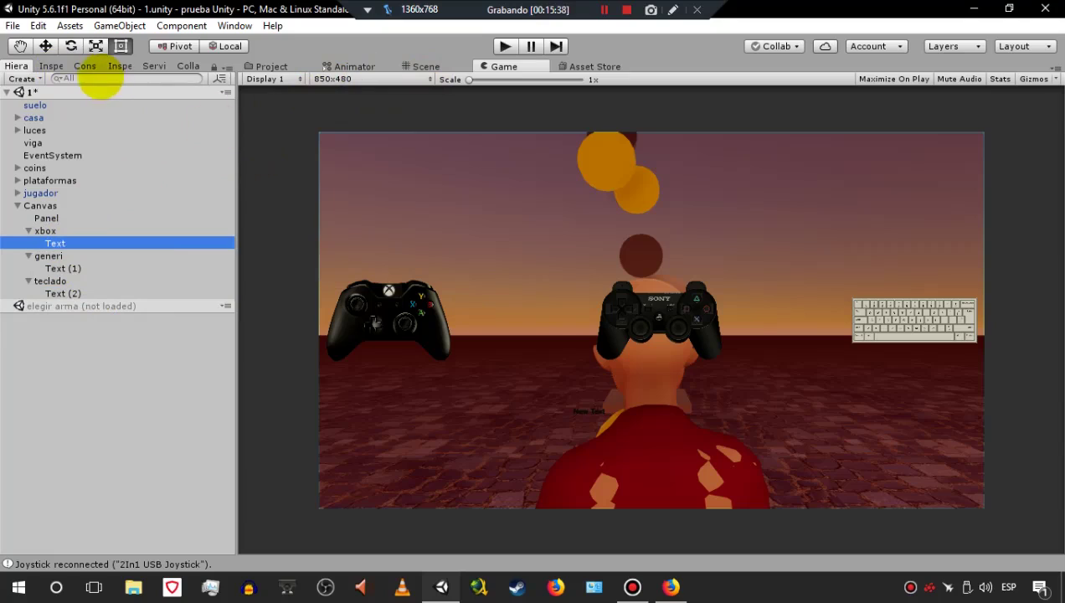
{"action": "left_click", "coordinate": [55, 67]}
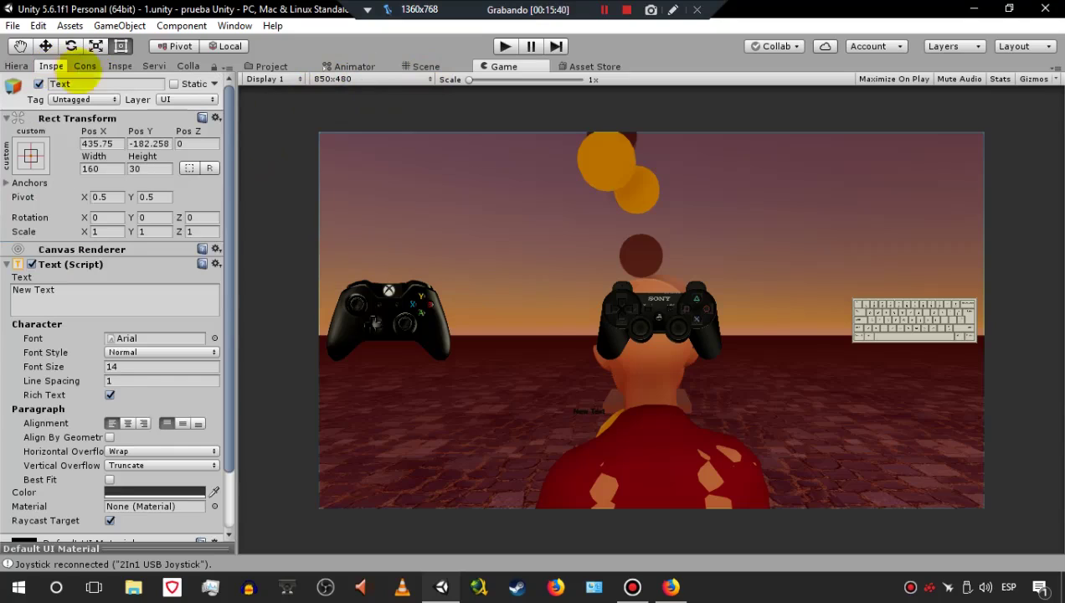
{"action": "left_click", "coordinate": [215, 118]}
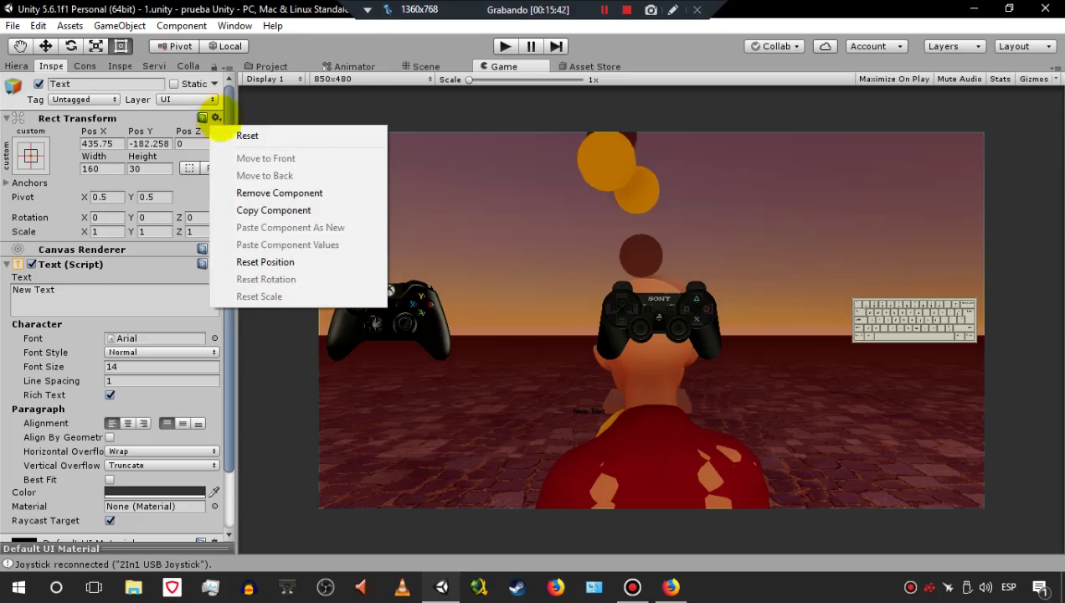
{"action": "left_click", "coordinate": [265, 261]}
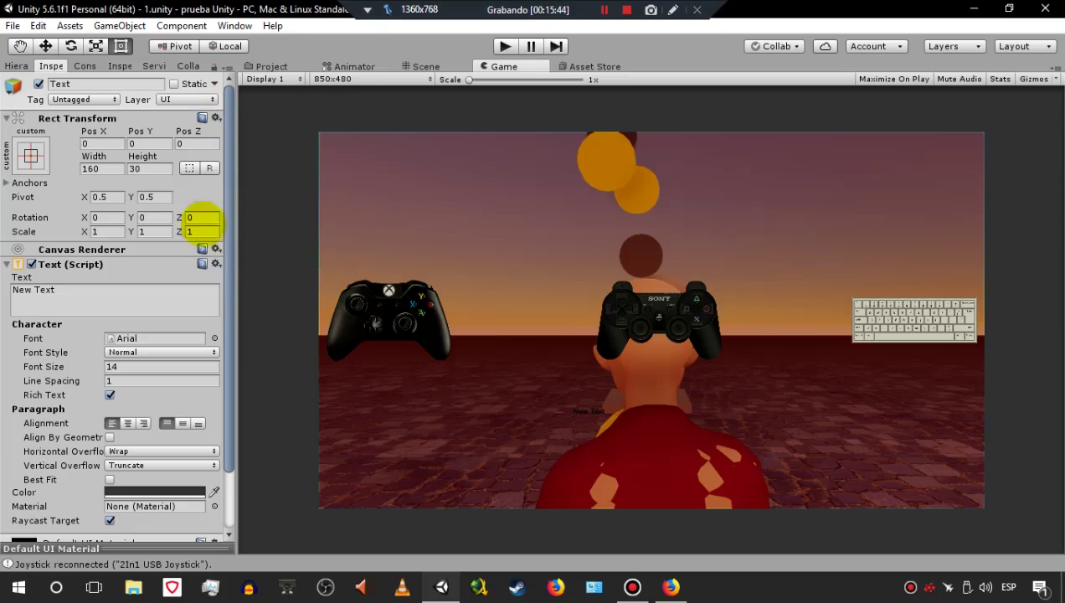
- Anchor and position the xbox image's Text at the bottom center of its parent in the Scene view
{"action": "left_click", "coordinate": [16, 67]}
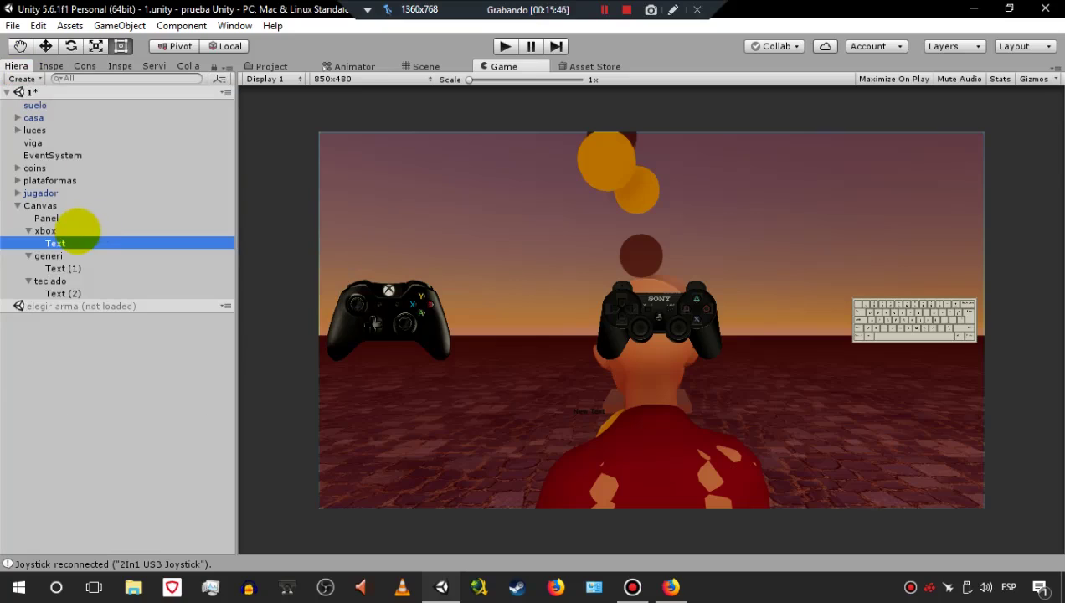
{"action": "left_click", "coordinate": [419, 66]}
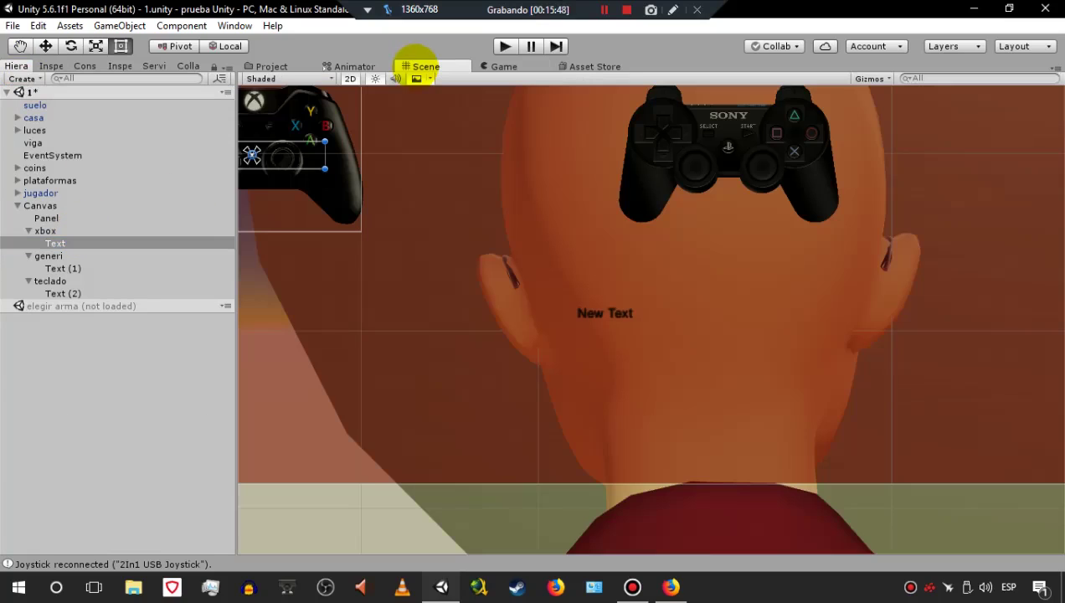
{"action": "double_click", "coordinate": [88, 241]}
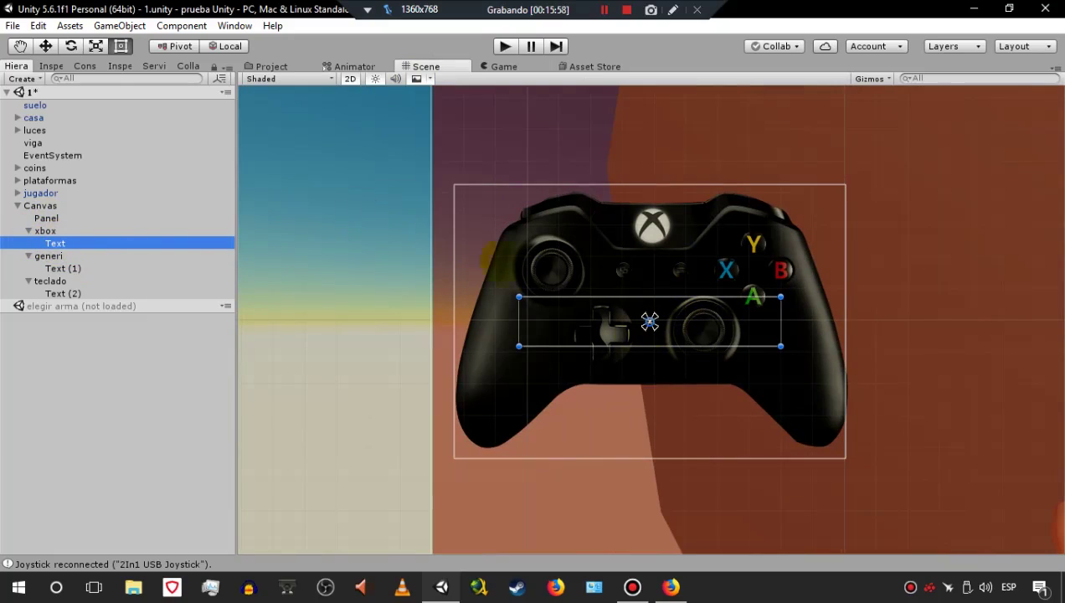
{"action": "left_click", "coordinate": [46, 50]}
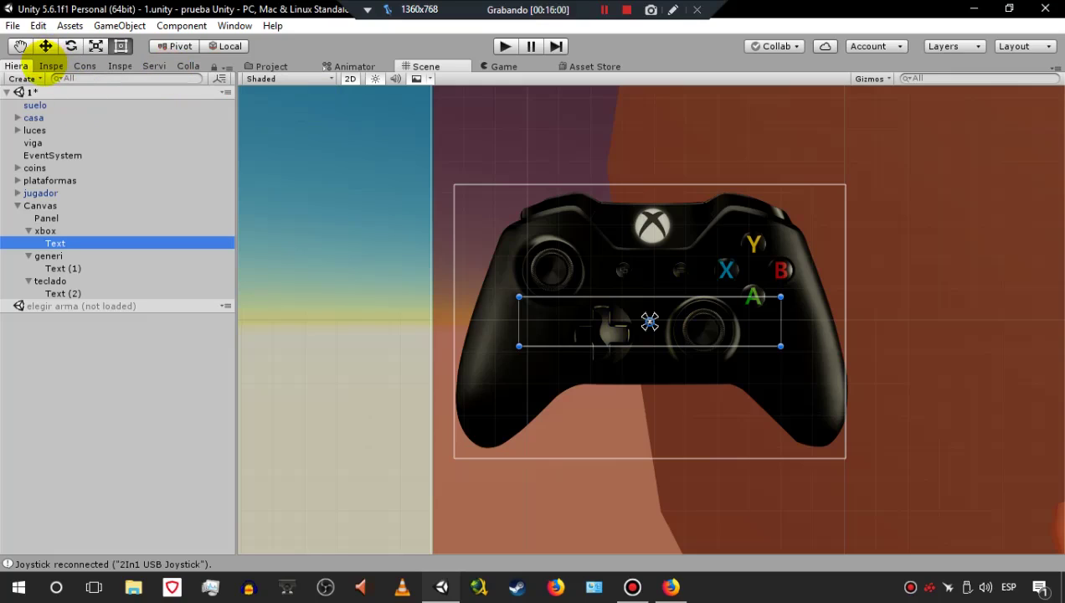
{"action": "left_click", "coordinate": [46, 66]}
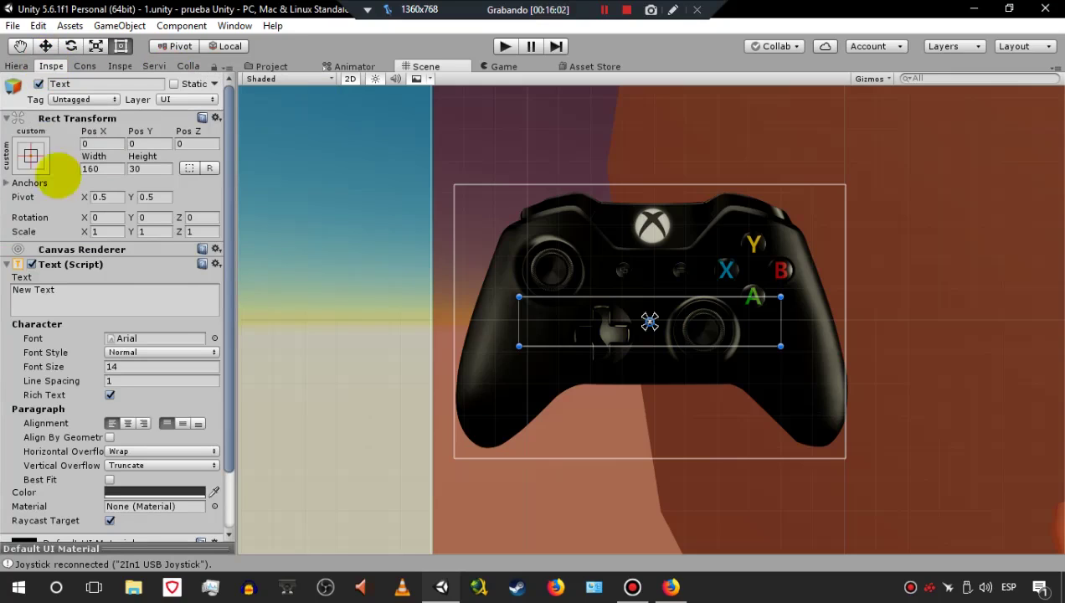
{"action": "left_click", "coordinate": [31, 155]}
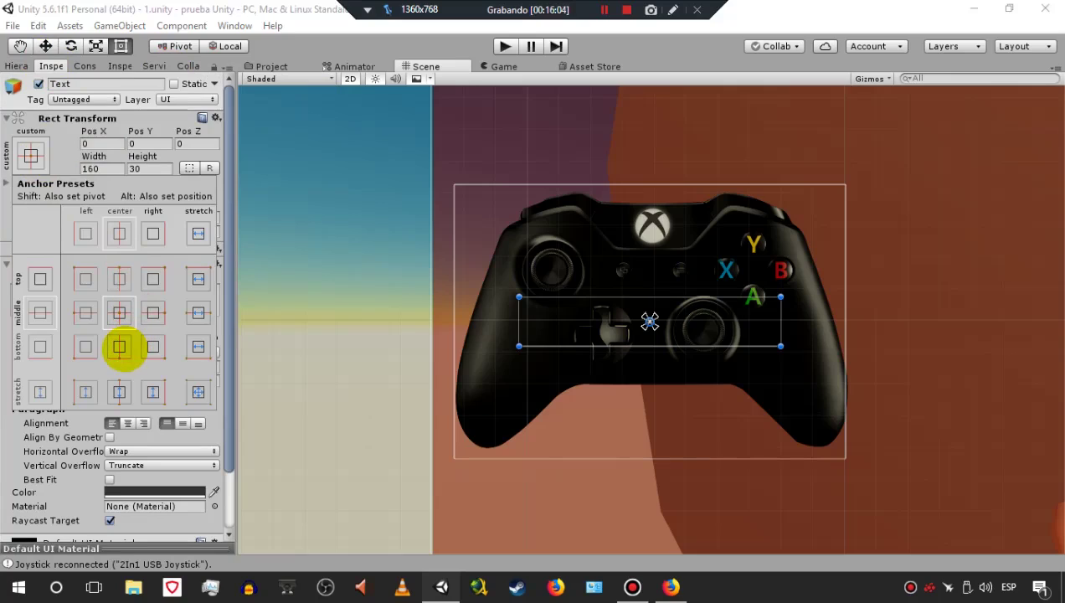
{"action": "key", "text": "alt"}
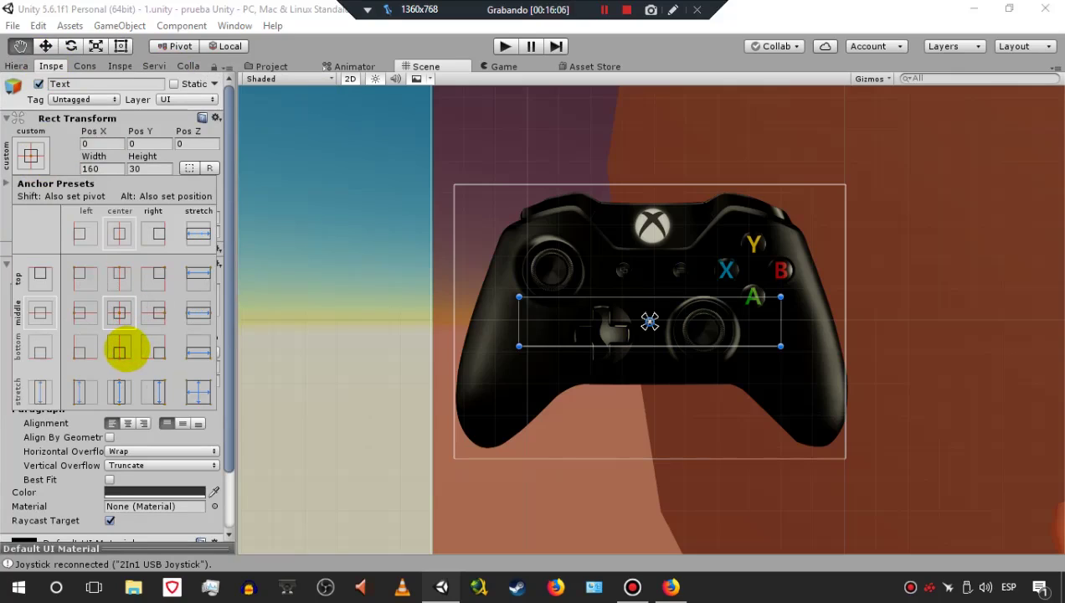
{"action": "left_click", "coordinate": [119, 347], "text": "alt"}
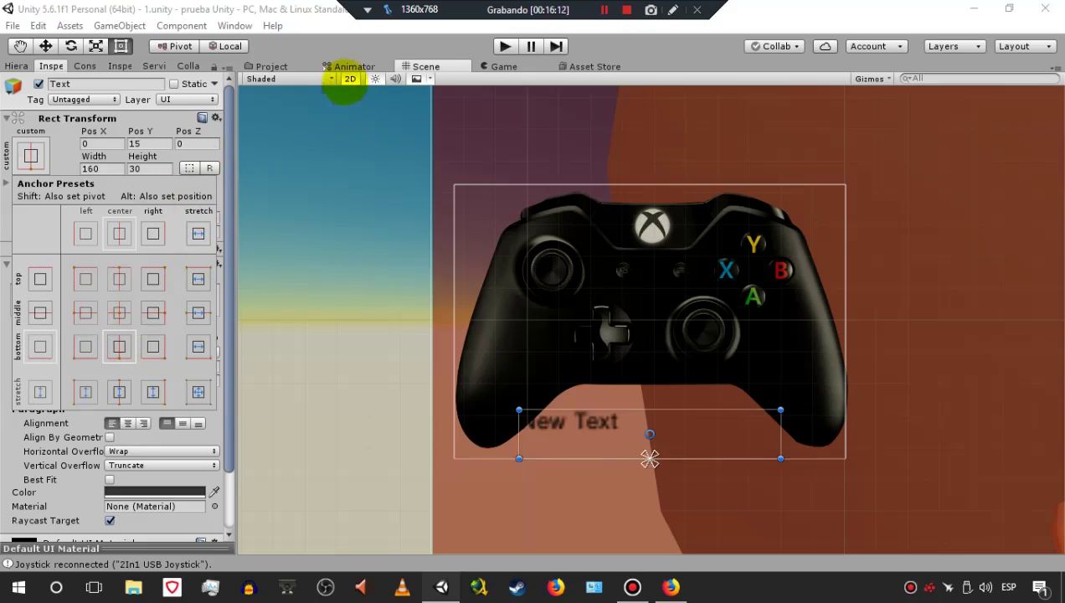
- Set the text content of the xbox image's Text object to "Mando Xbox"
{"action": "left_click", "coordinate": [17, 65]}
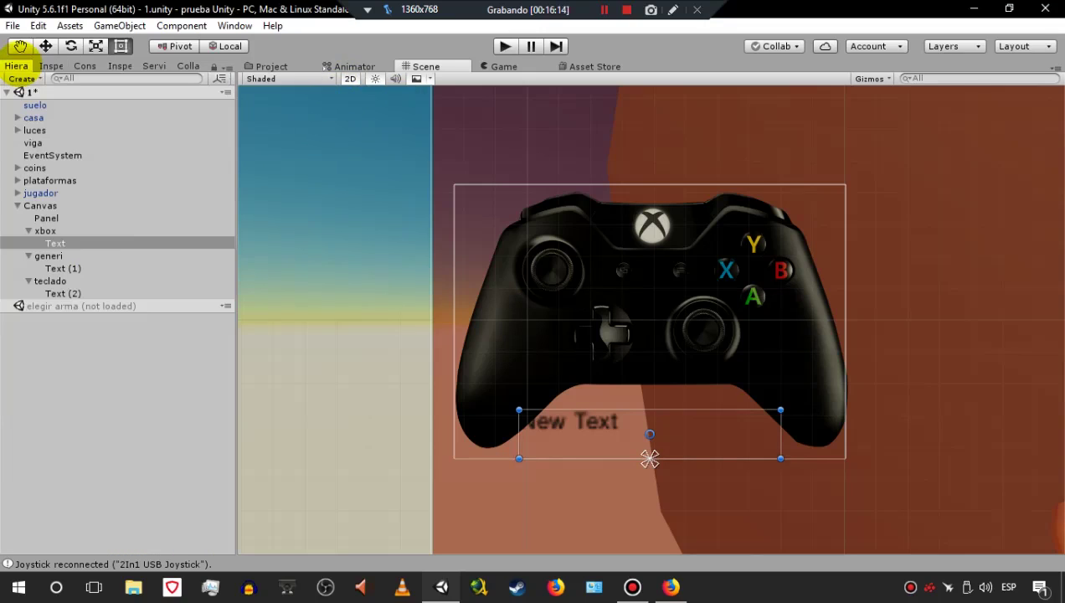
{"action": "left_click", "coordinate": [51, 66]}
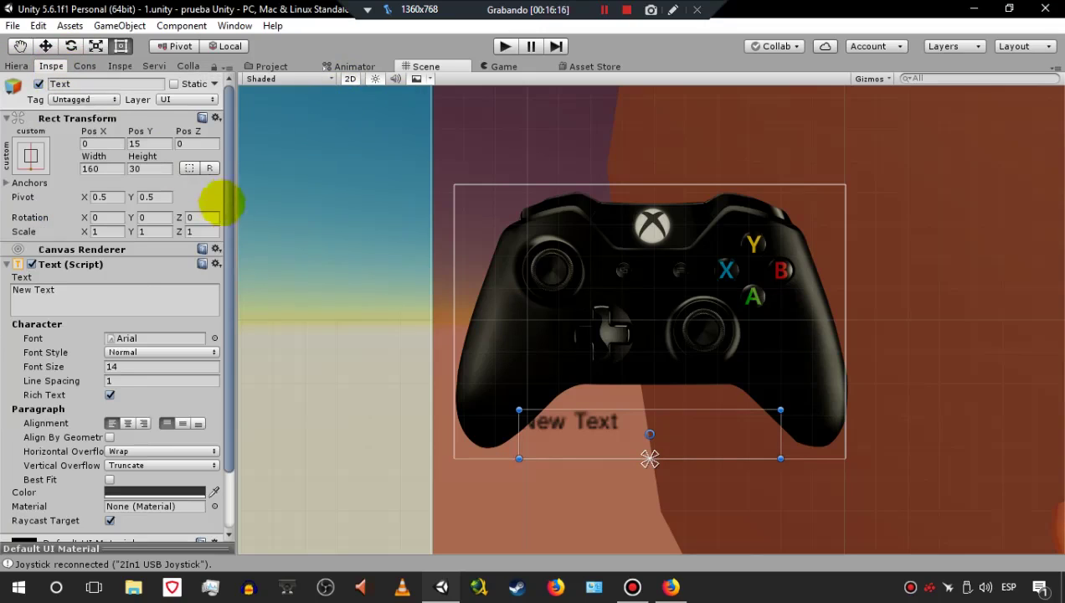
{"action": "left_click", "coordinate": [123, 292]}
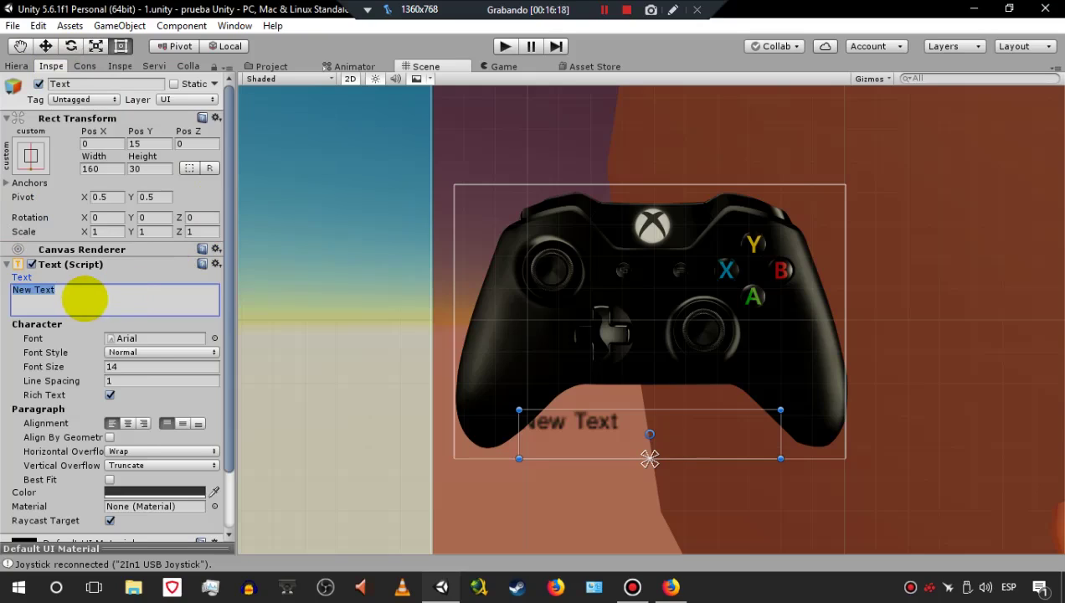
{"action": "type", "text": "Mand"}
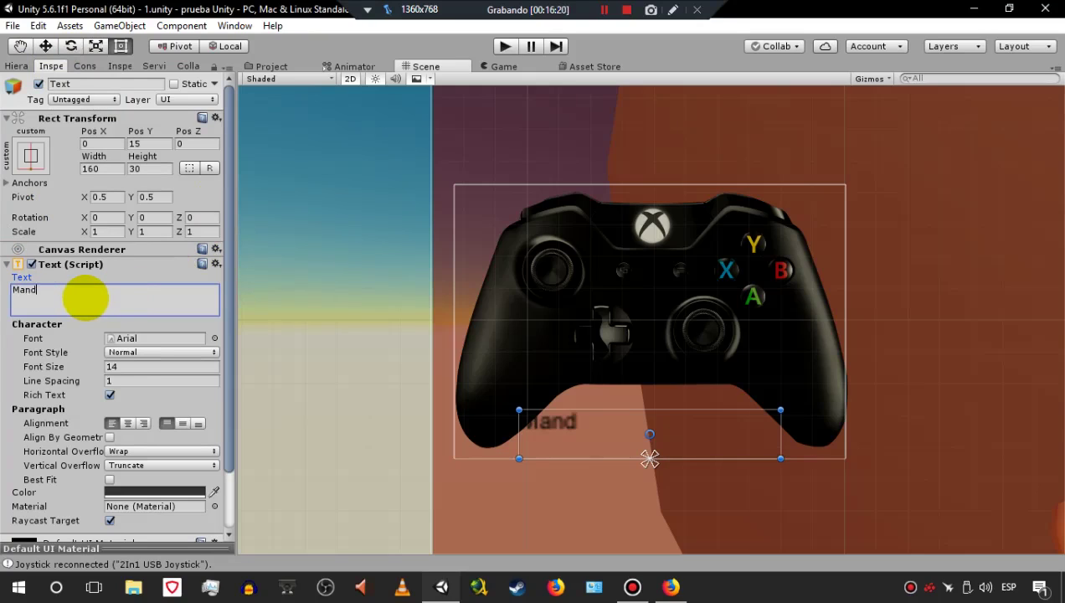
{"action": "type", "text": "o Xbox"}
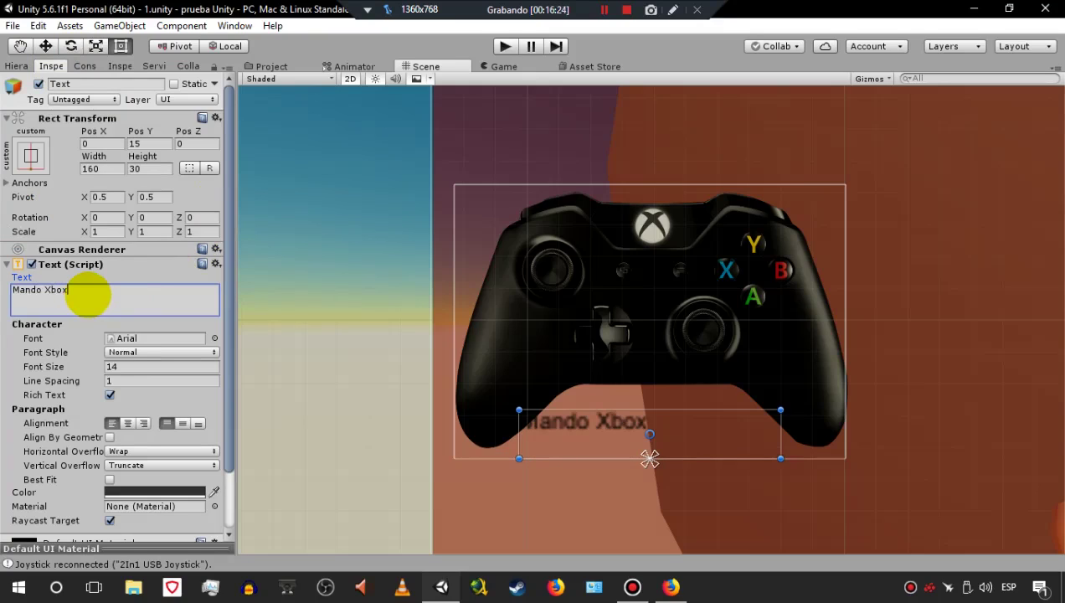
- Center the xbox image's "Mando Xbox" text horizontally and vertically, and enable Best Fit for it
{"action": "left_click", "coordinate": [172, 351]}
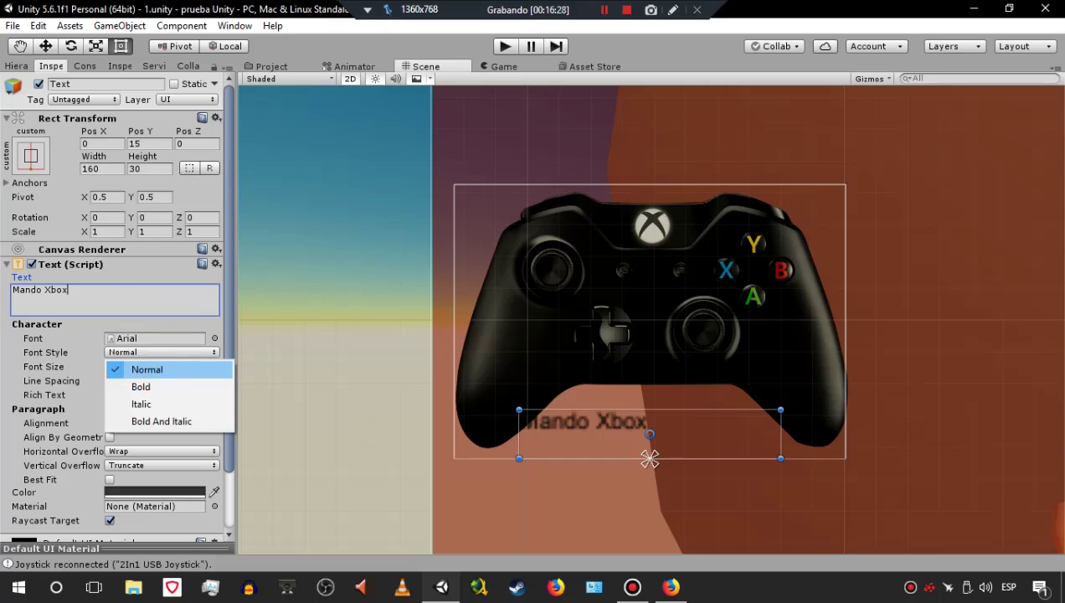
{"action": "left_click", "coordinate": [84, 347]}
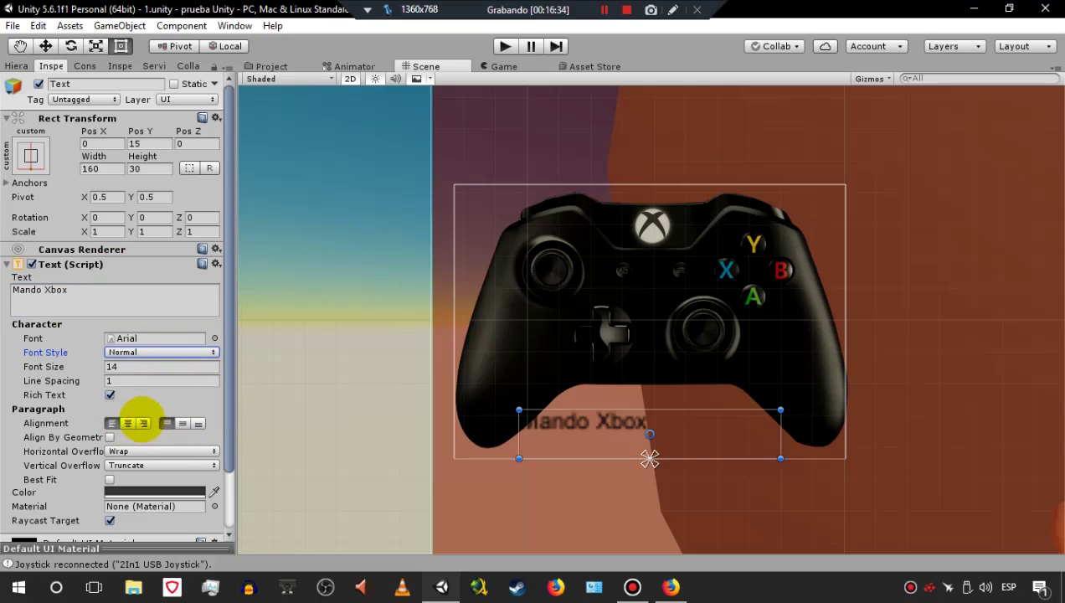
{"action": "left_click", "coordinate": [128, 423]}
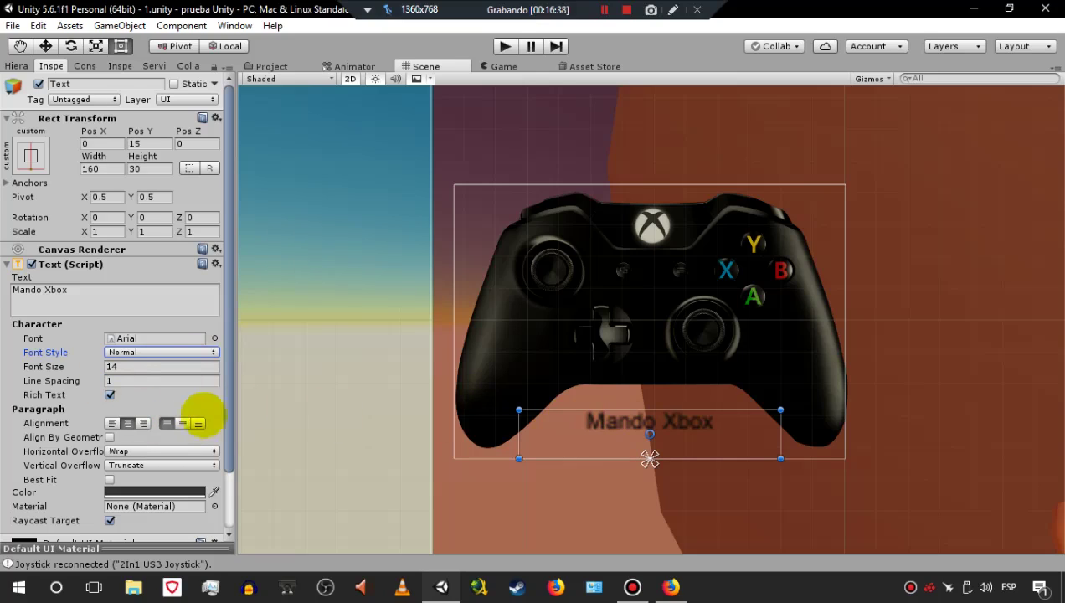
{"action": "left_click", "coordinate": [182, 422]}
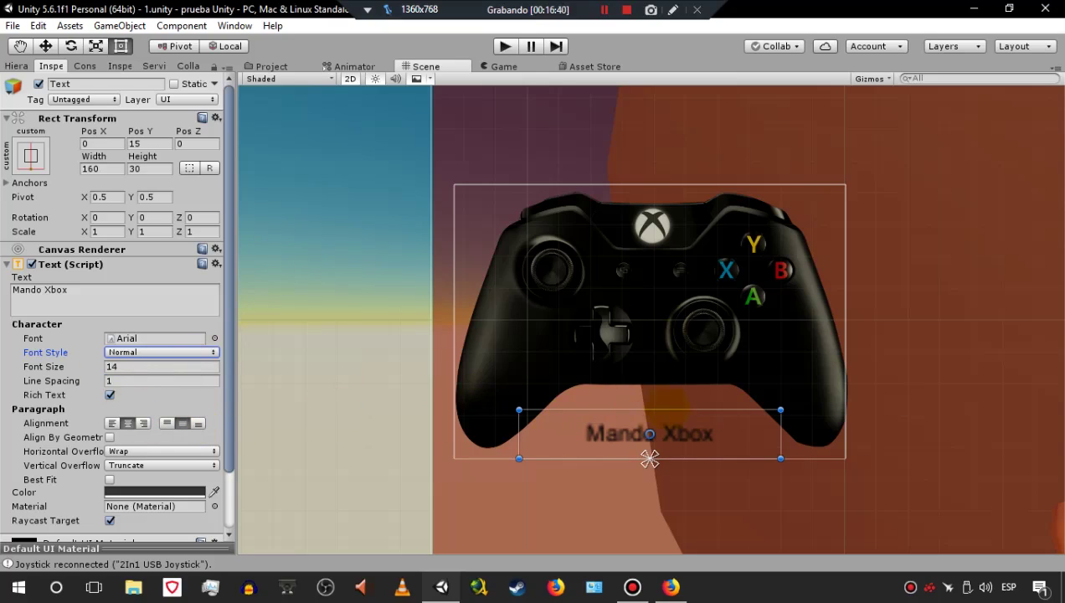
{"action": "left_click_drag", "start_coordinate": [230, 418], "coordinate": [230, 452]}
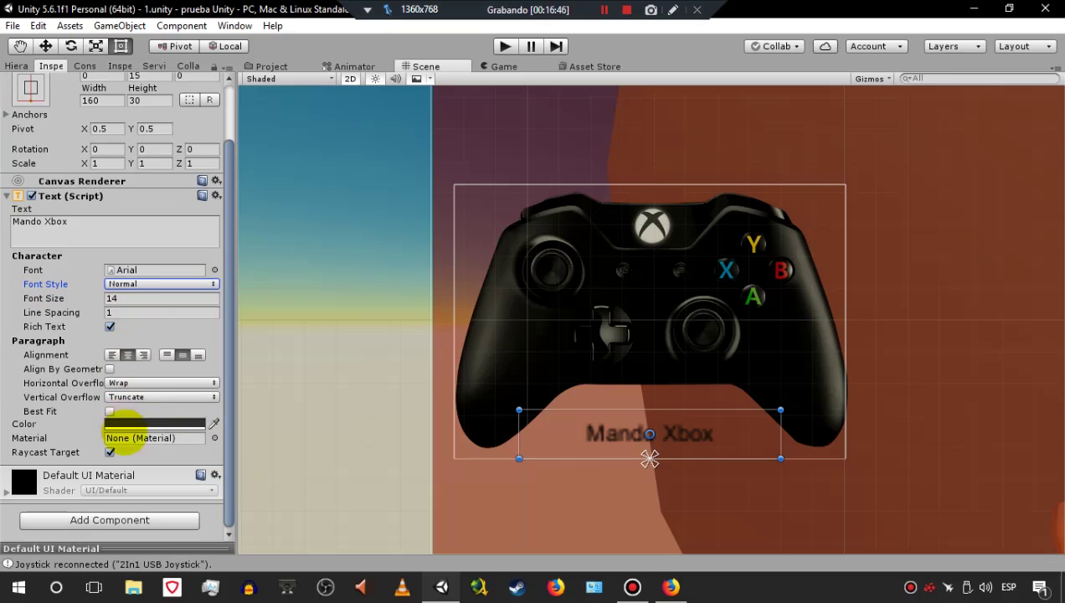
{"action": "left_click", "coordinate": [109, 410]}
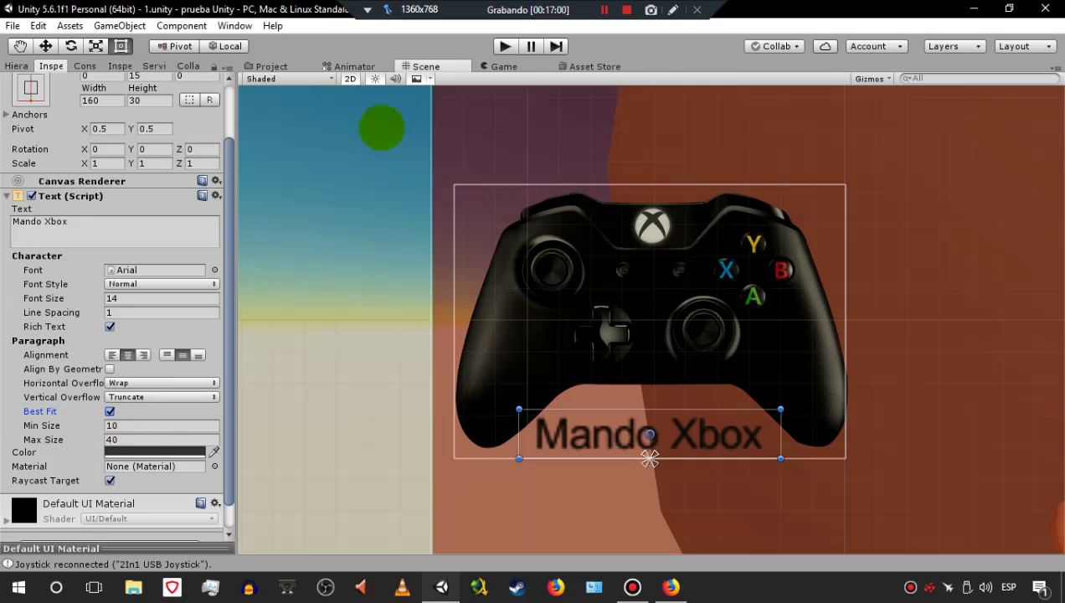
- Set the color of the "Mando Xbox" text to white (FFFFFFFF), viewing it in the Game view
{"action": "left_click", "coordinate": [493, 66]}
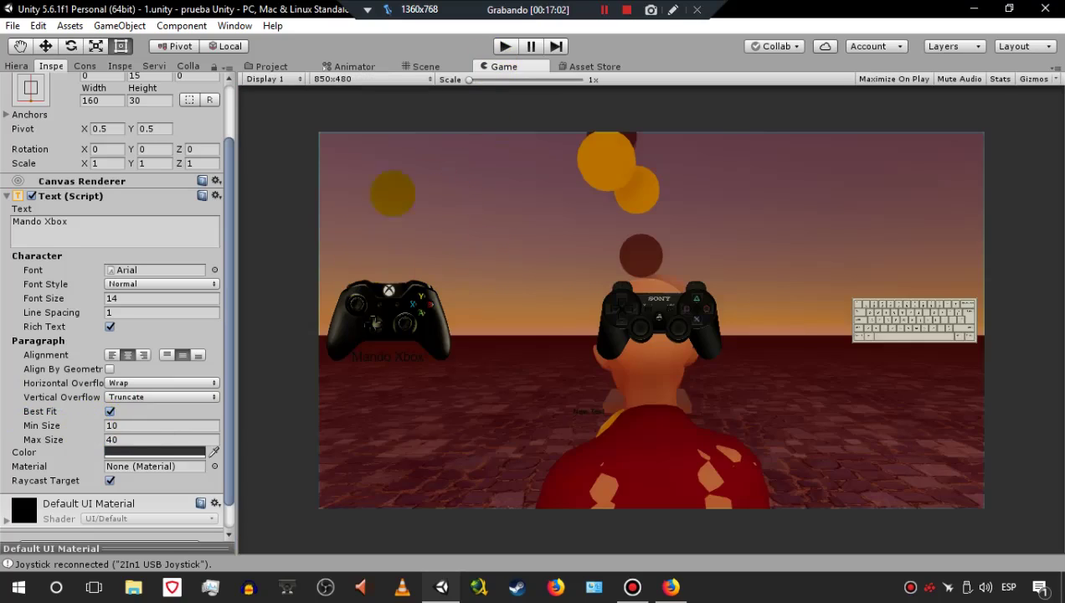
{"action": "left_click", "coordinate": [155, 452]}
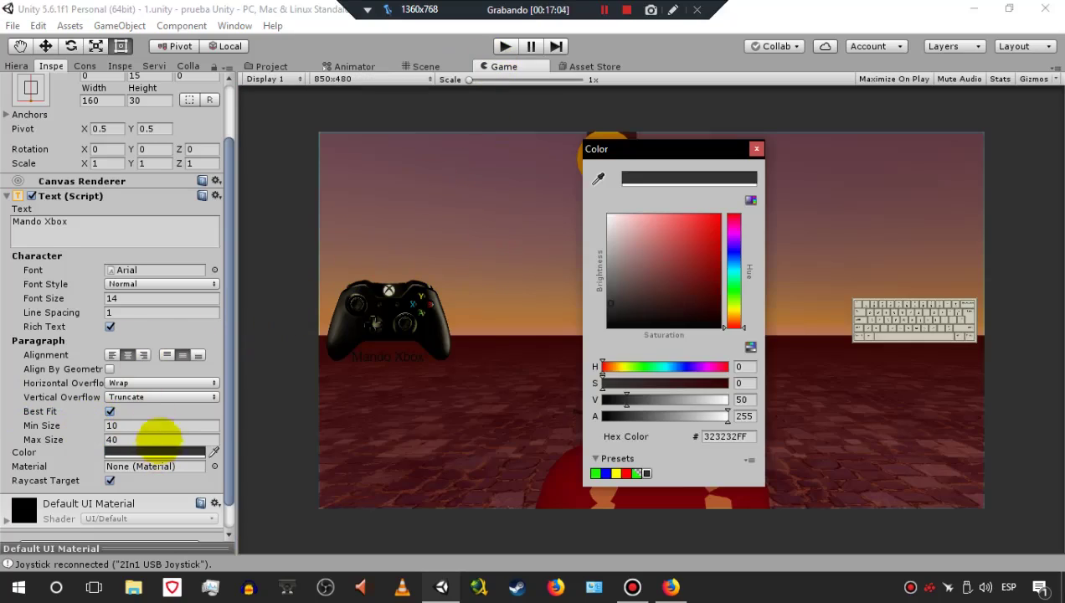
{"action": "left_click", "coordinate": [610, 218]}
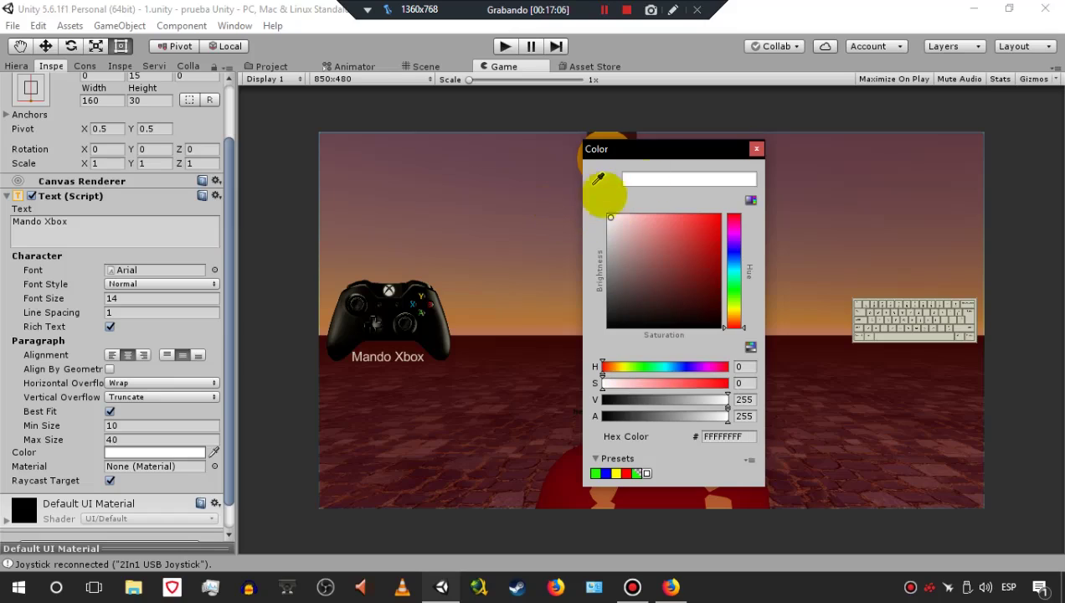
{"action": "left_click", "coordinate": [756, 148]}
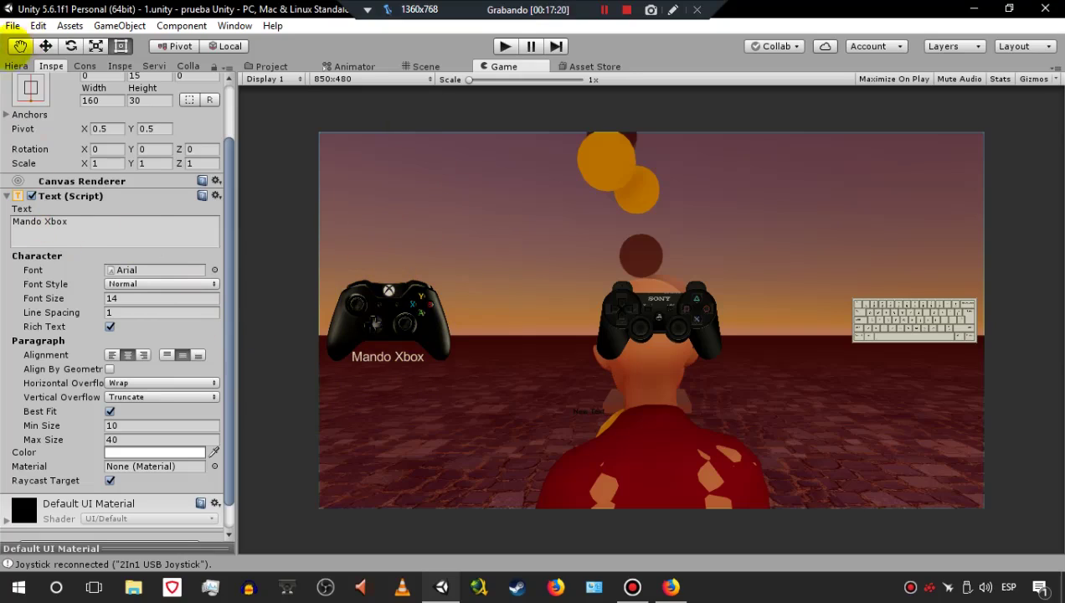
- Duplicate the Text object under xbox and move the copy out to be a direct child of Canvas
{"action": "left_click", "coordinate": [17, 66]}
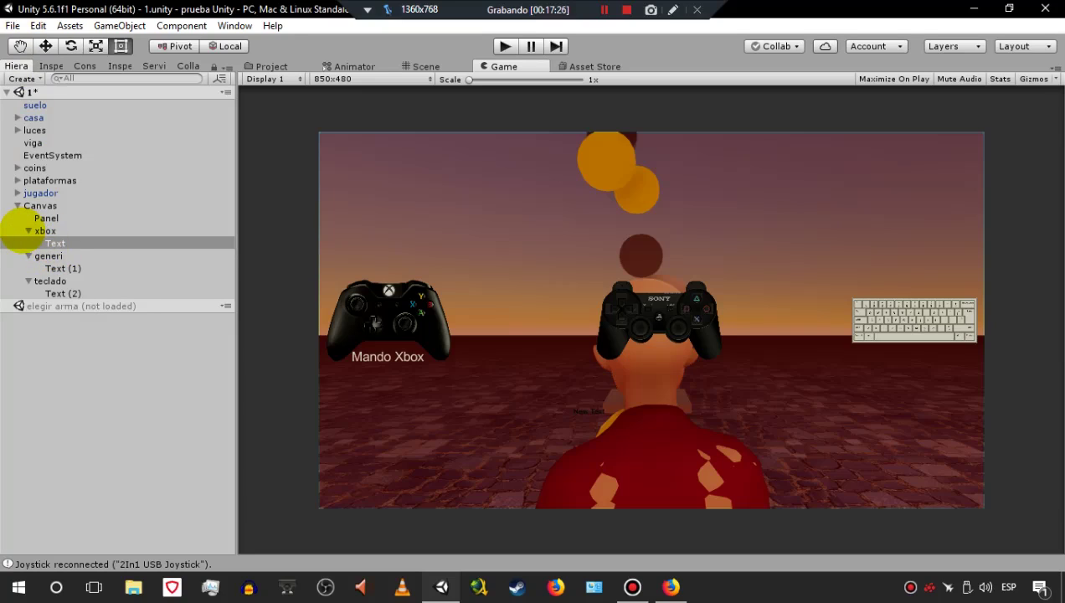
{"action": "key", "text": "ctrl+d"}
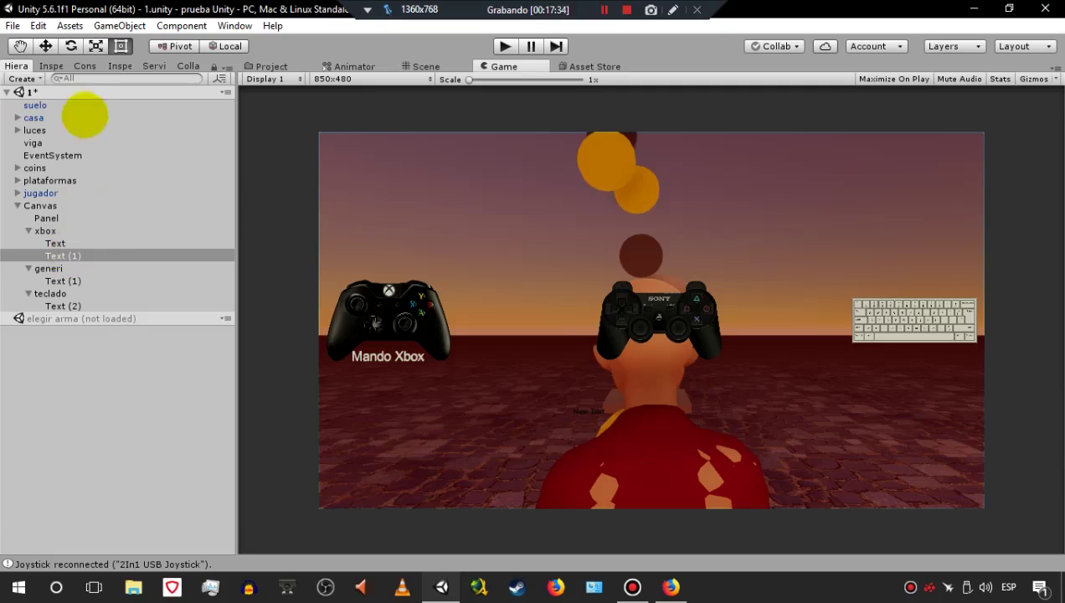
{"action": "left_click", "coordinate": [65, 253]}
{"action": "left_click_drag", "start_coordinate": [66, 238], "coordinate": [71, 206]}
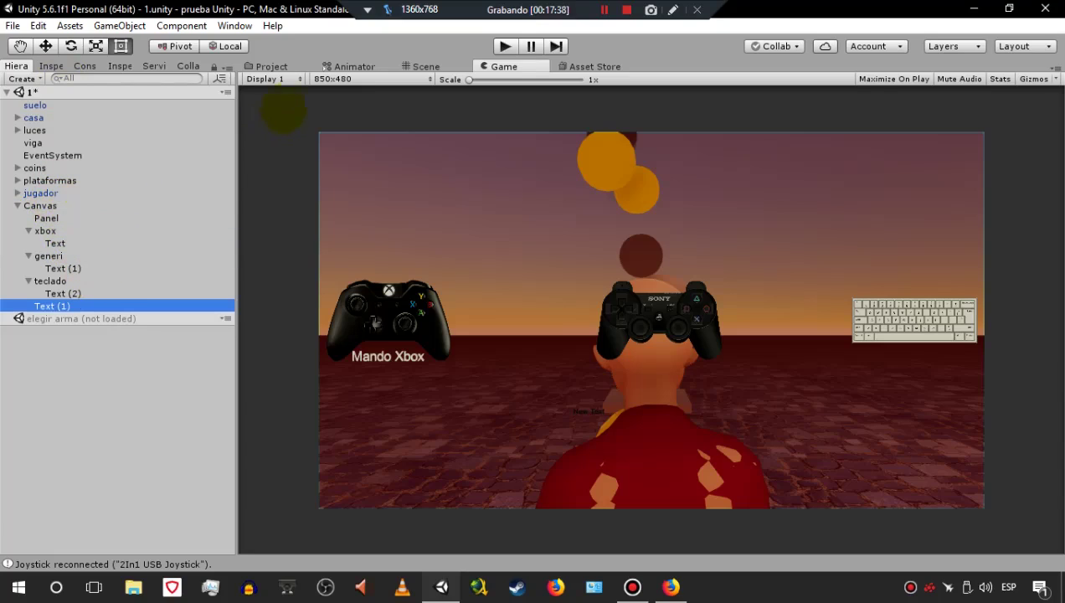
- Anchor and position the duplicated Text (1) at the bottom center of the Canvas
{"action": "left_click", "coordinate": [51, 67]}
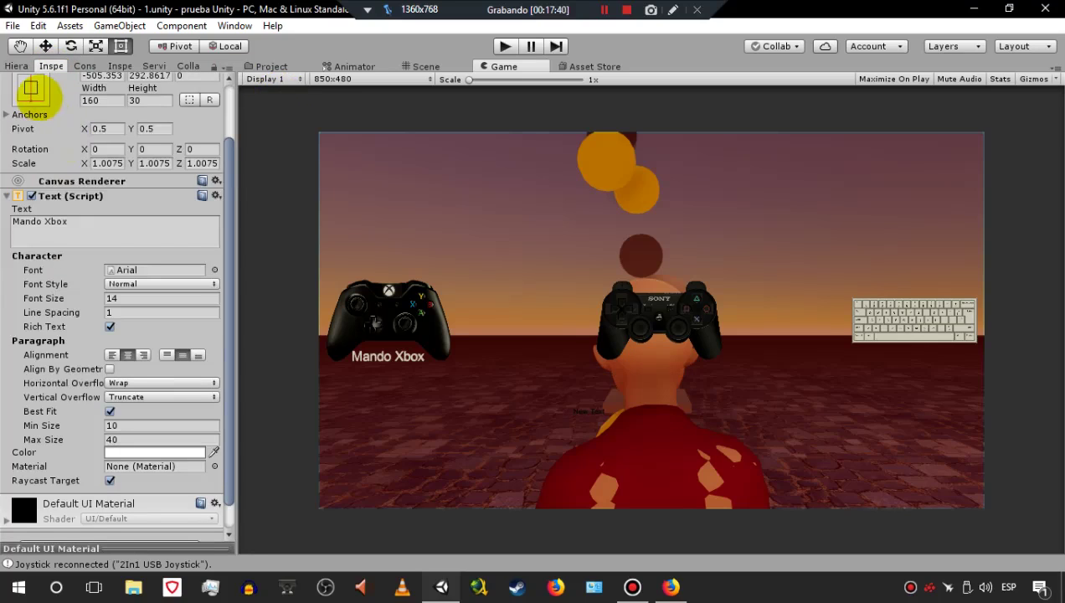
{"action": "left_click", "coordinate": [31, 88]}
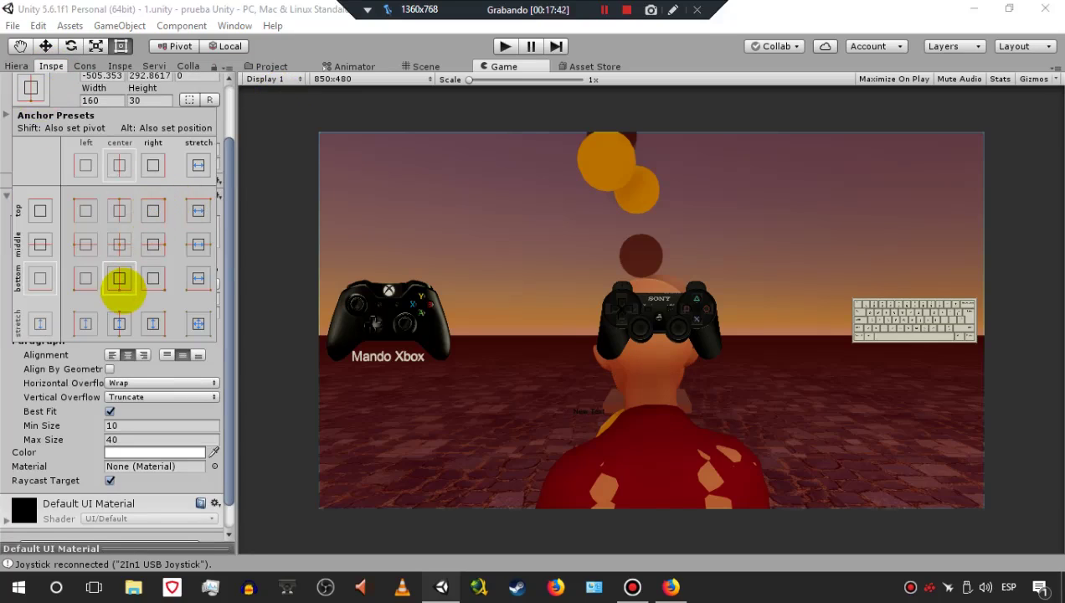
{"action": "key", "text": "alt"}
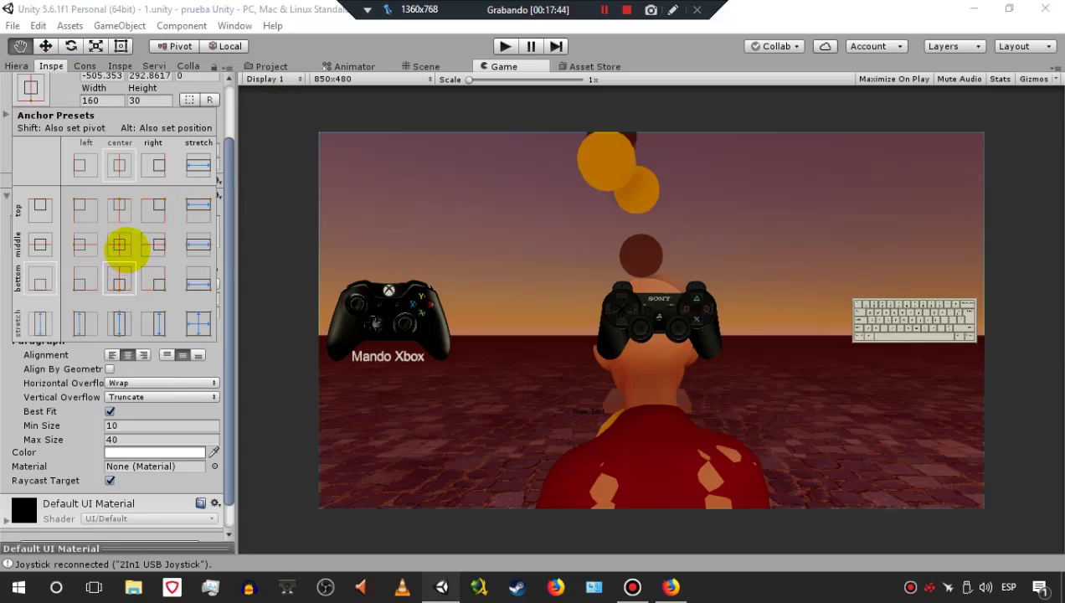
{"action": "left_click", "coordinate": [121, 279], "text": "alt"}
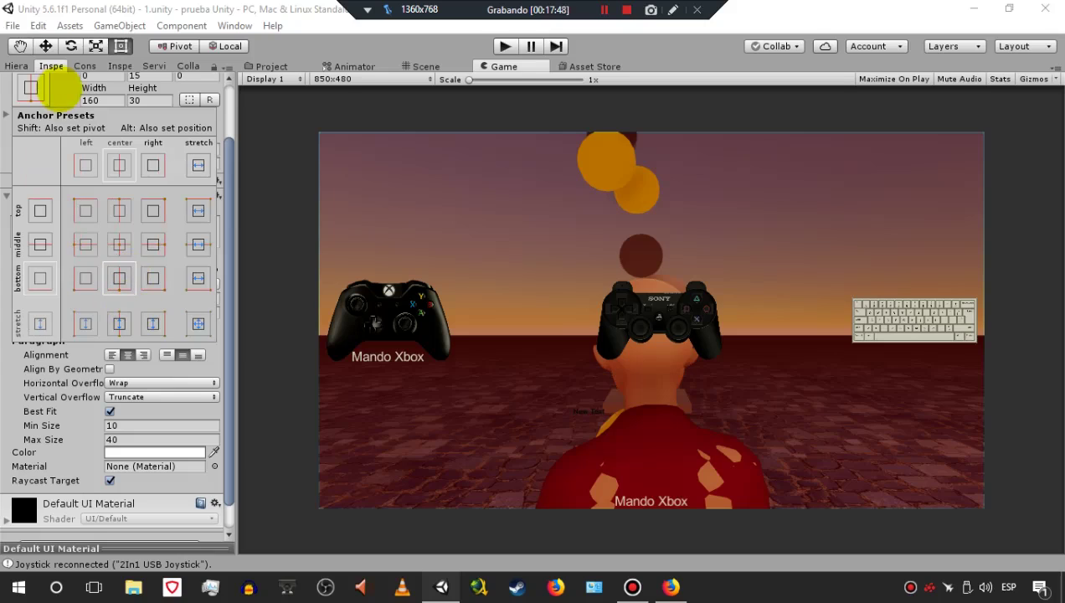
{"action": "left_click", "coordinate": [17, 66]}
{"action": "left_click", "coordinate": [85, 307]}
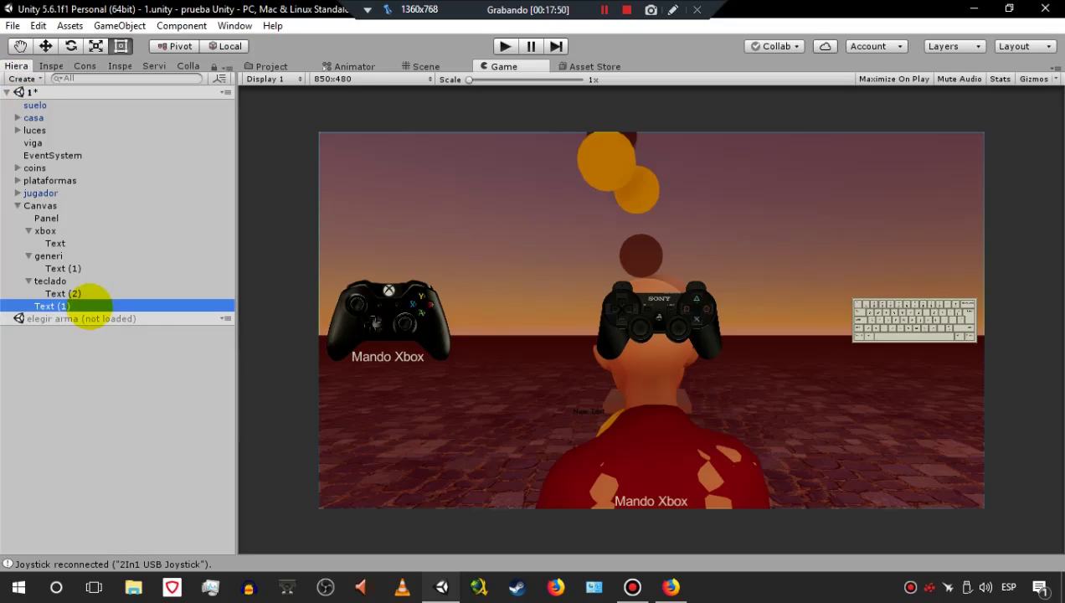
- Anchor and position the duplicated Text (1) at the middle left of the Canvas
{"action": "left_click", "coordinate": [426, 66]}
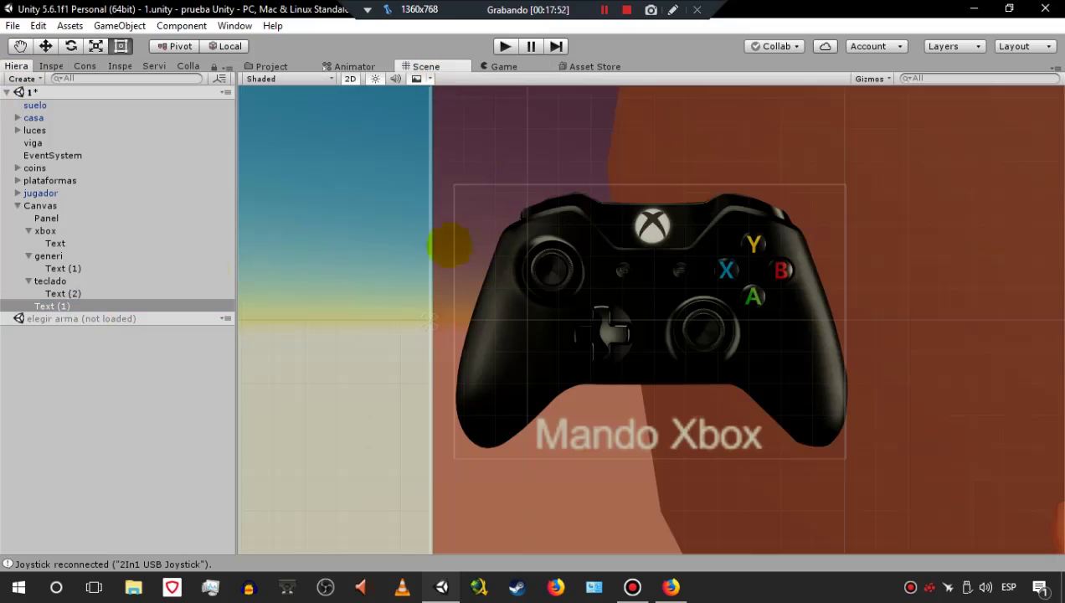
{"action": "double_click", "coordinate": [57, 306]}
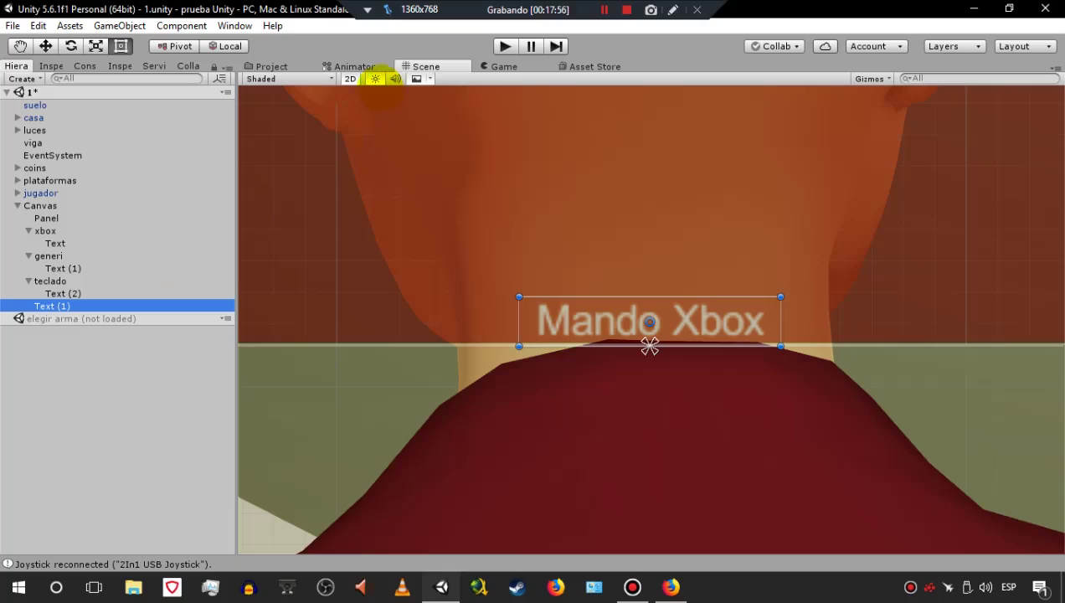
{"action": "left_click", "coordinate": [51, 66]}
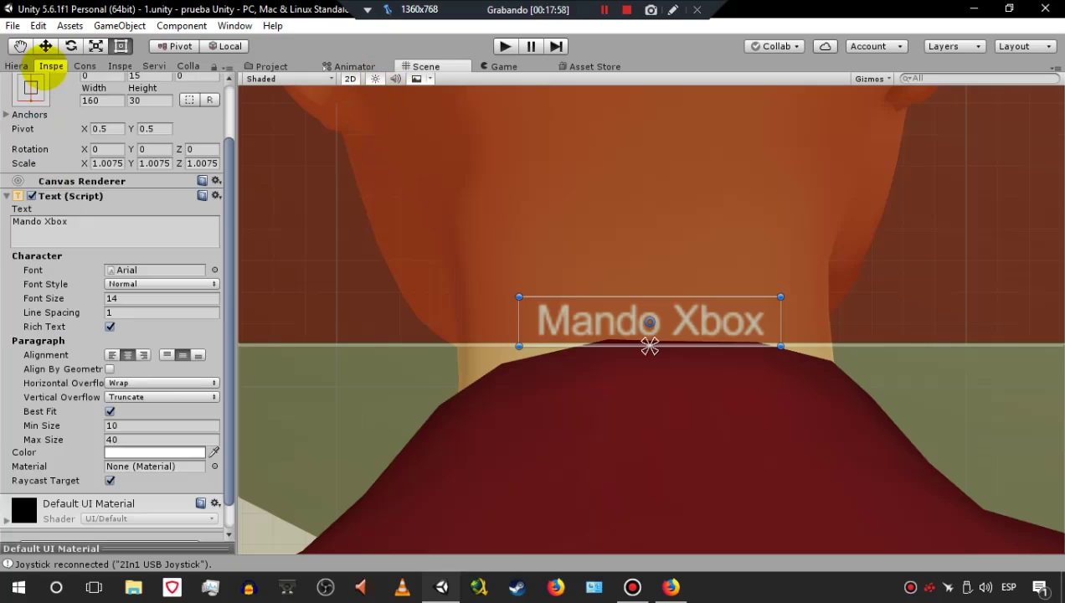
{"action": "left_click", "coordinate": [31, 89]}
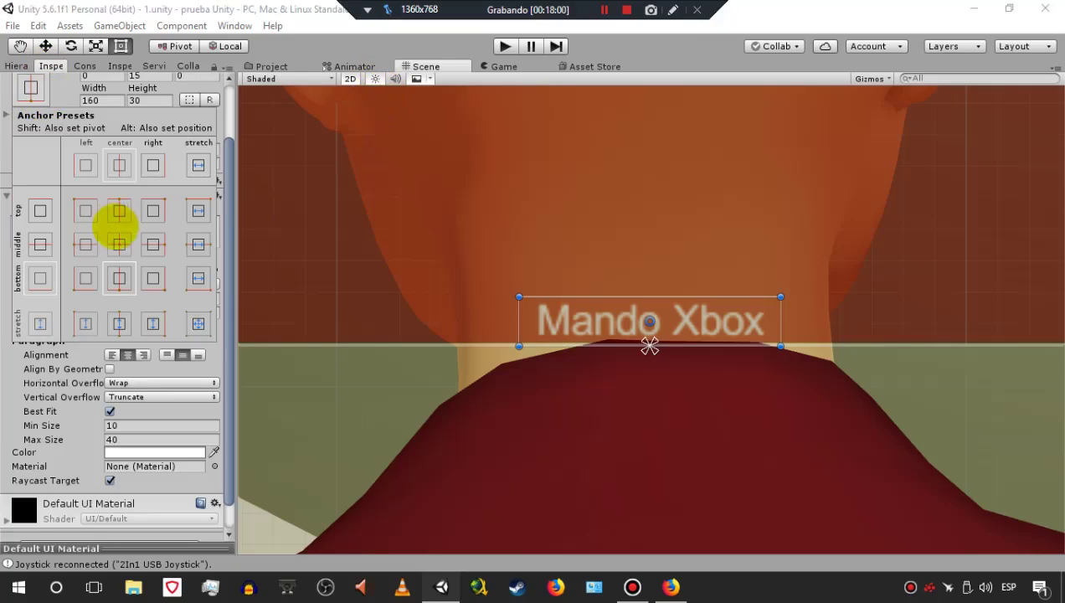
{"action": "left_click", "coordinate": [86, 279]}
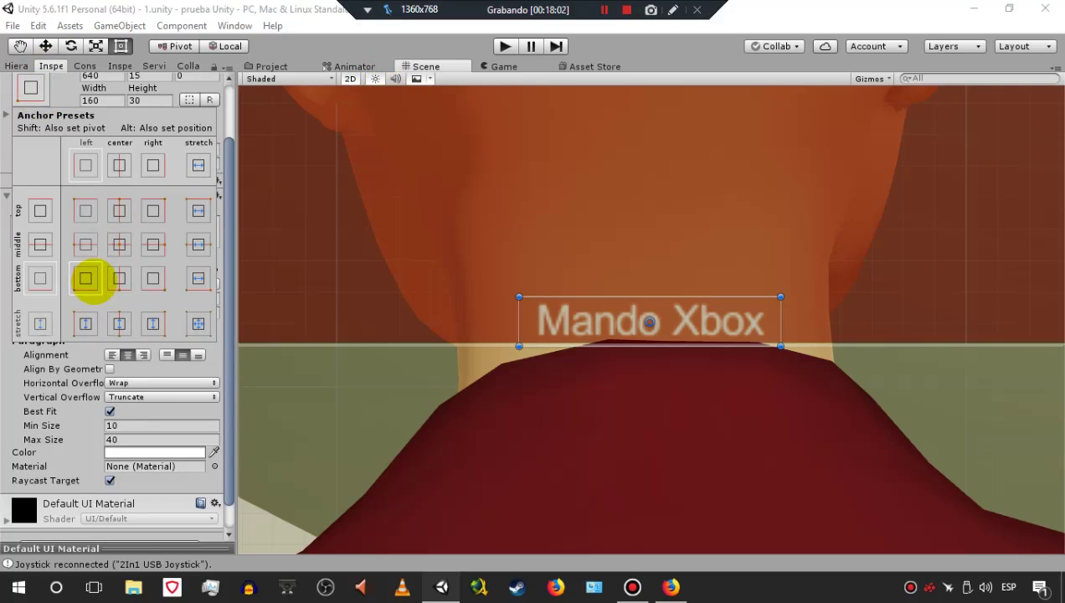
{"action": "key", "text": "alt"}
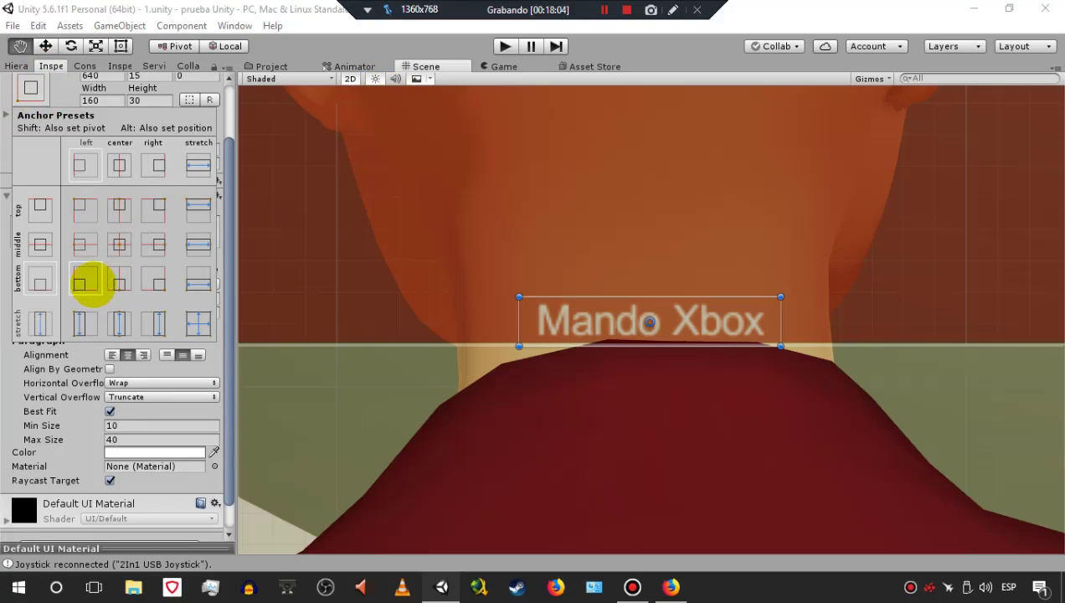
{"action": "left_click", "coordinate": [86, 281], "text": "alt"}
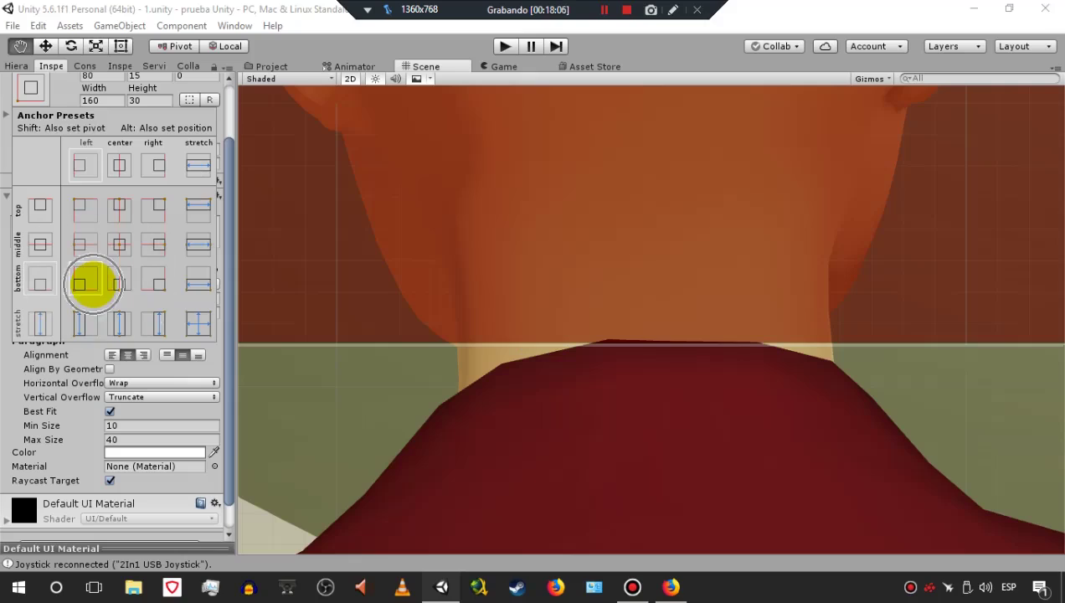
{"action": "key", "text": "alt"}
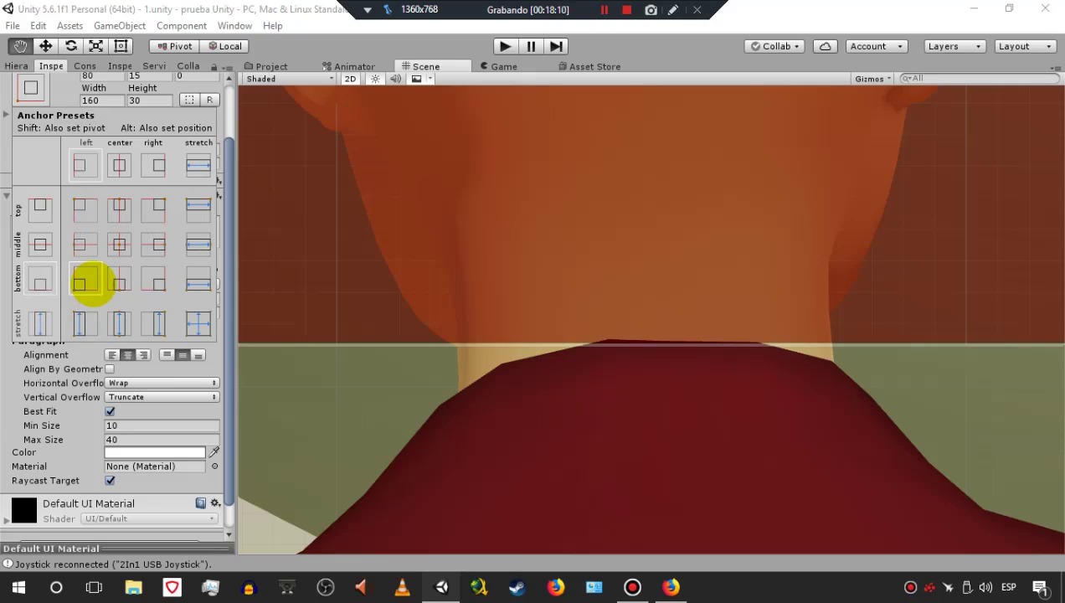
{"action": "left_click", "coordinate": [87, 245], "text": "alt"}
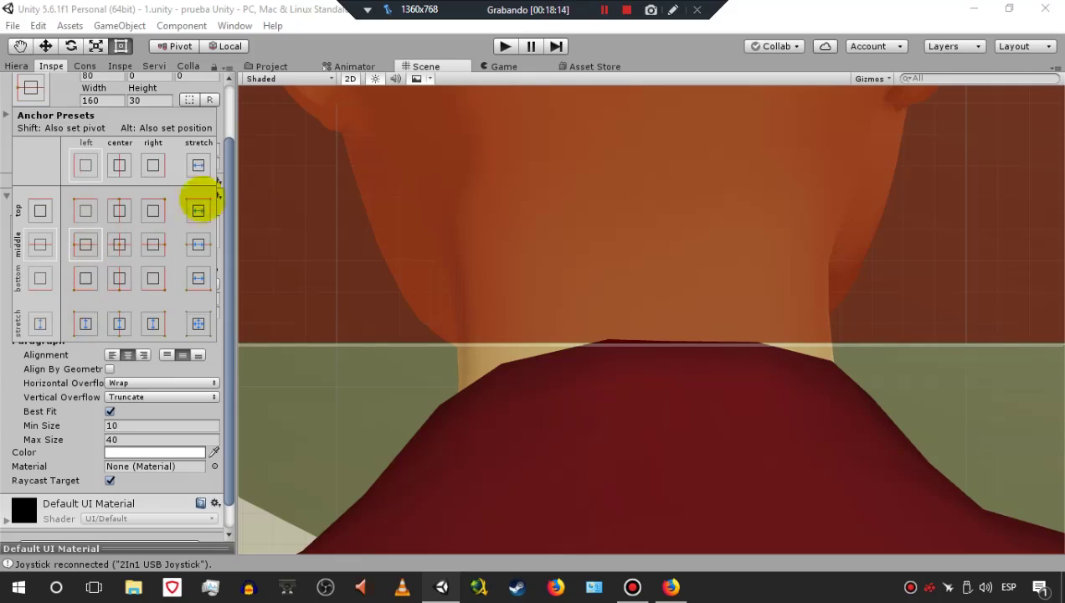
- Set the Pos X of the Canvas's duplicated Text (1) to 95
{"action": "left_click", "coordinate": [17, 65]}
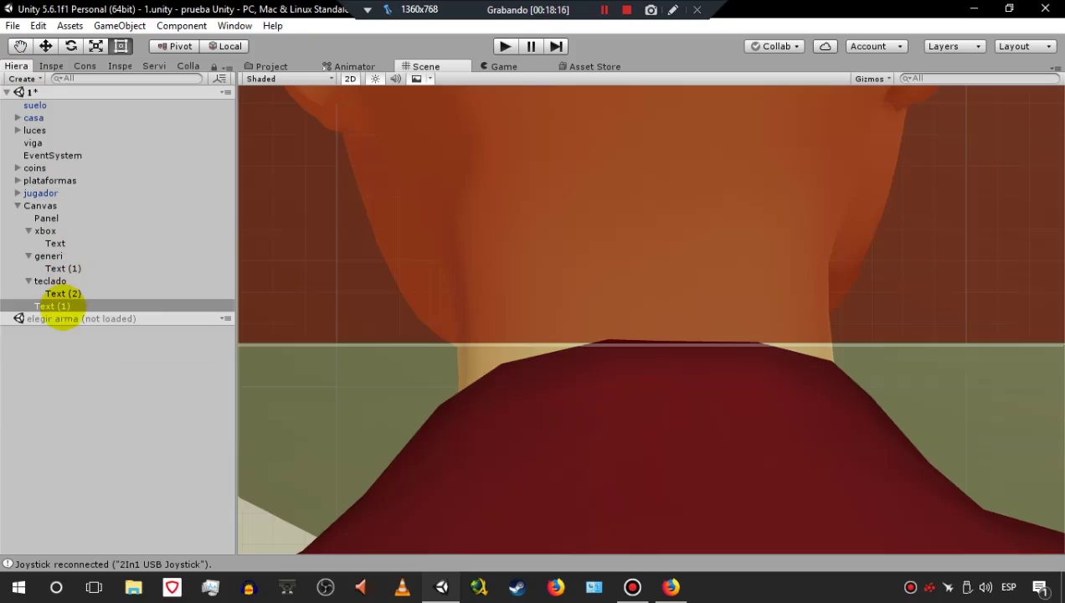
{"action": "double_click", "coordinate": [71, 306]}
{"action": "left_click", "coordinate": [71, 305]}
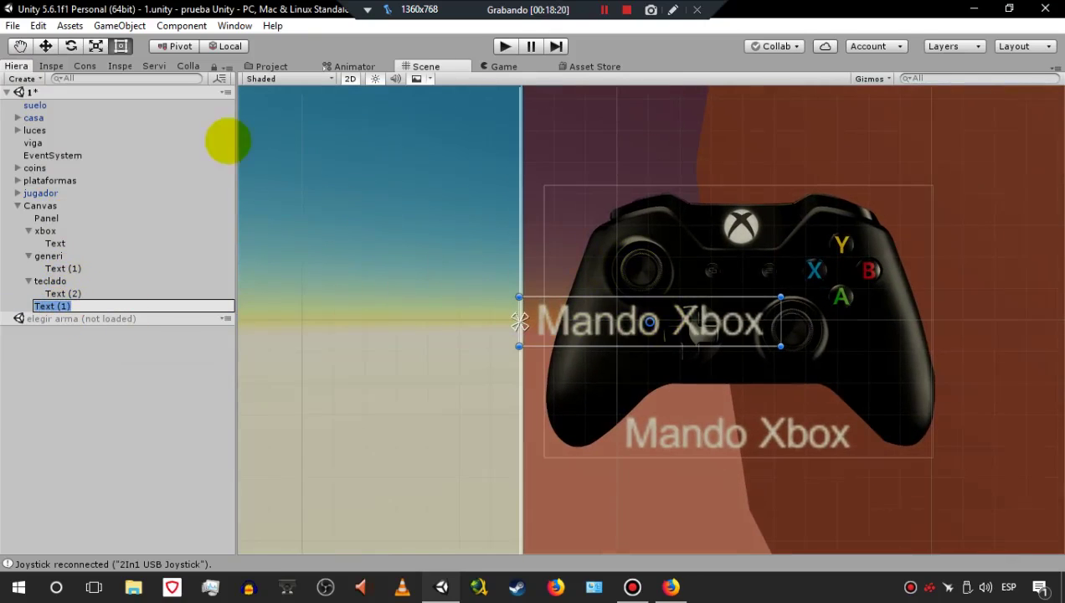
{"action": "left_click", "coordinate": [51, 66]}
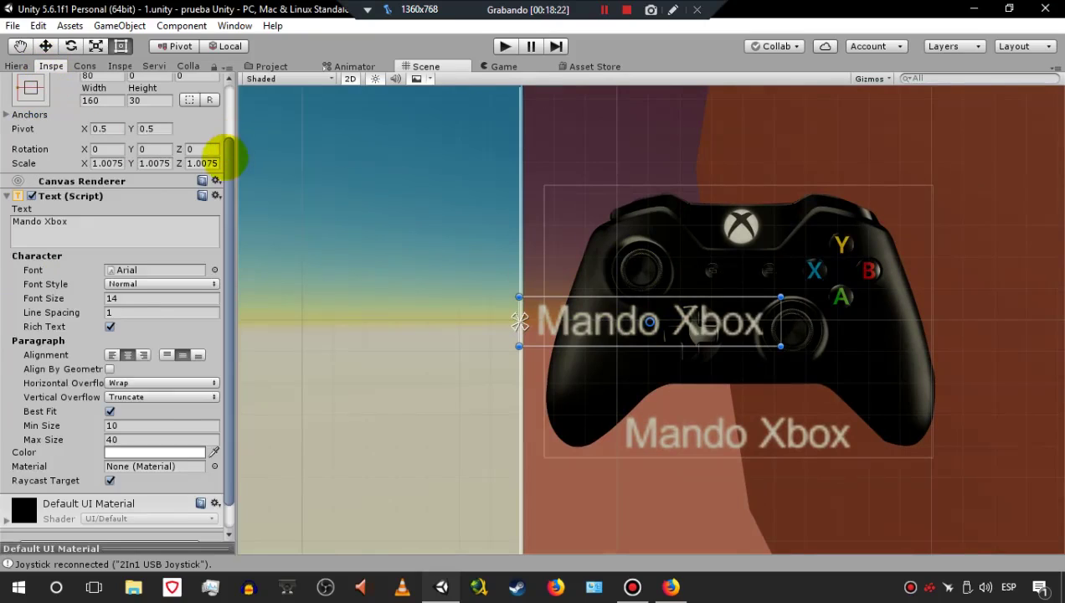
{"action": "left_click_drag", "start_coordinate": [230, 154], "coordinate": [227, 94]}
{"action": "left_click", "coordinate": [98, 143]}
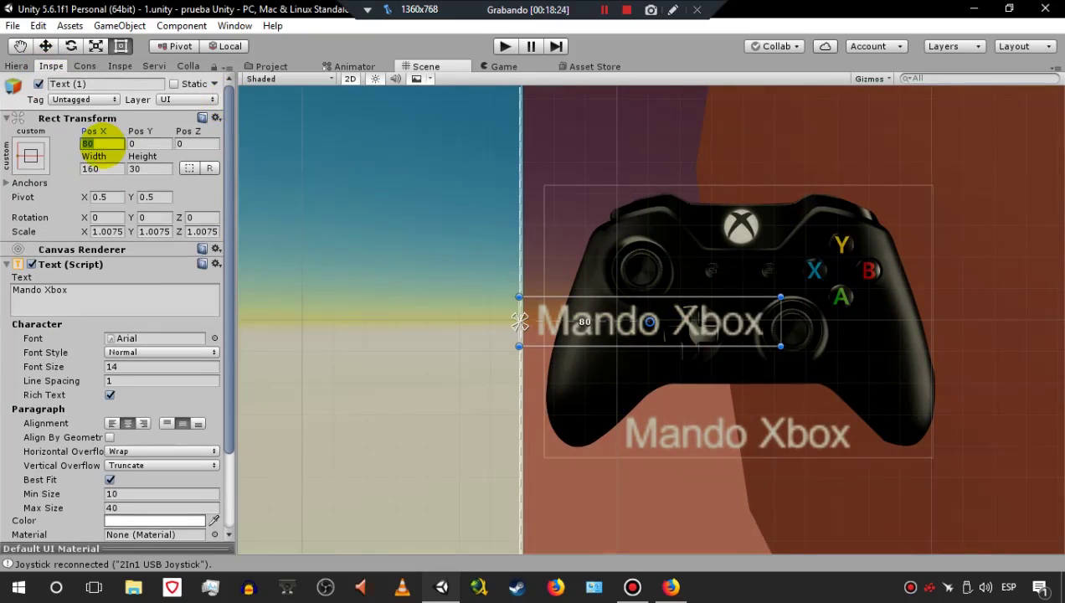
{"action": "type", "text": "+1"}
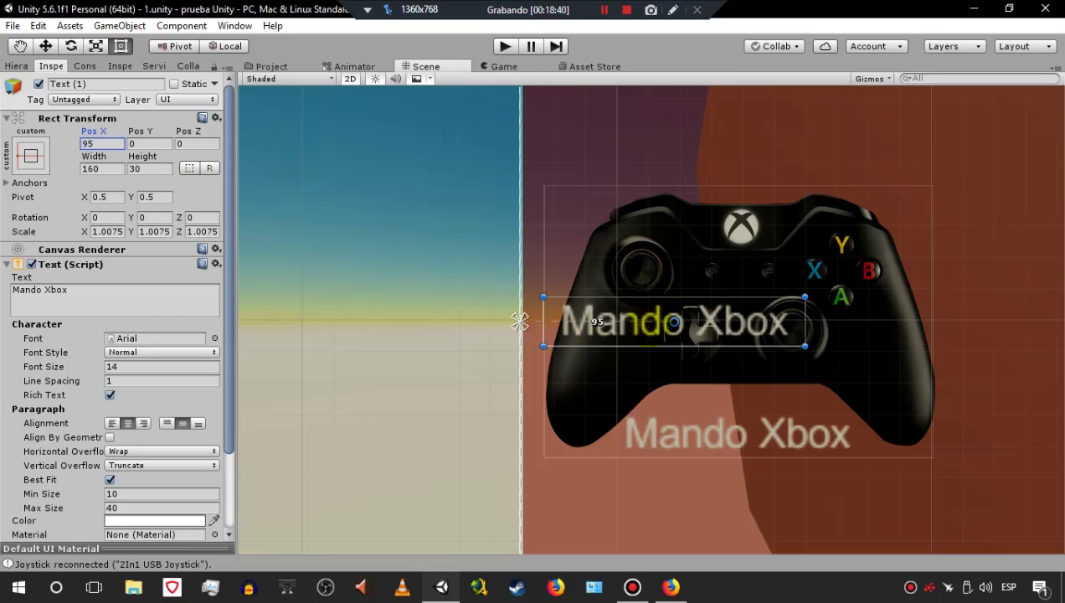
- Move the duplicated Text (1) just below the Xbox controller image and extend its box downward to a height of about 60.7
{"action": "left_click_drag", "start_coordinate": [673, 323], "coordinate": [674, 486]}
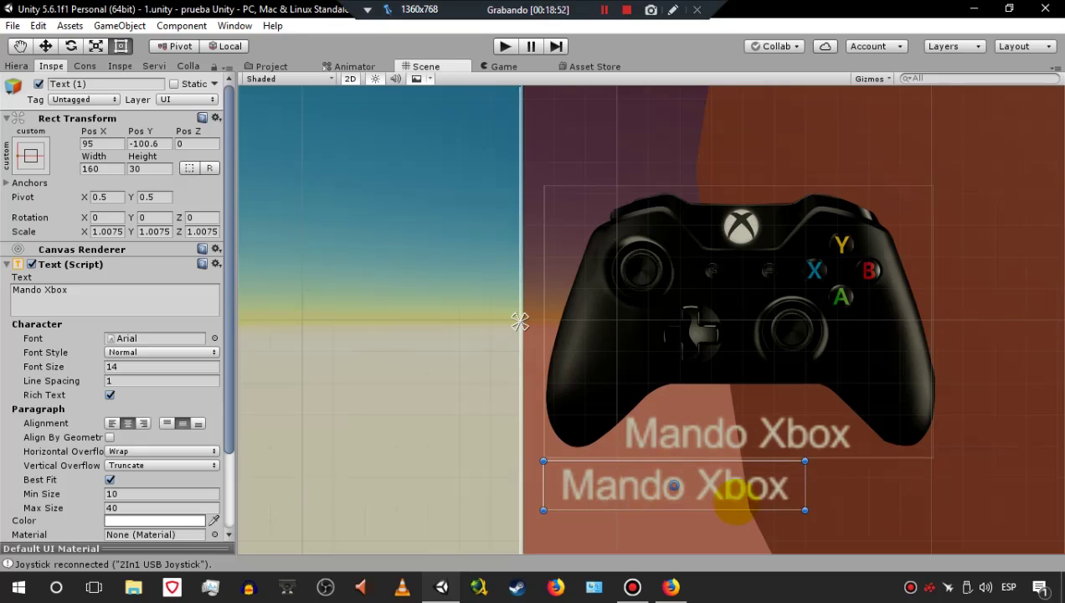
{"action": "left_click_drag", "start_coordinate": [780, 506], "coordinate": [809, 561]}
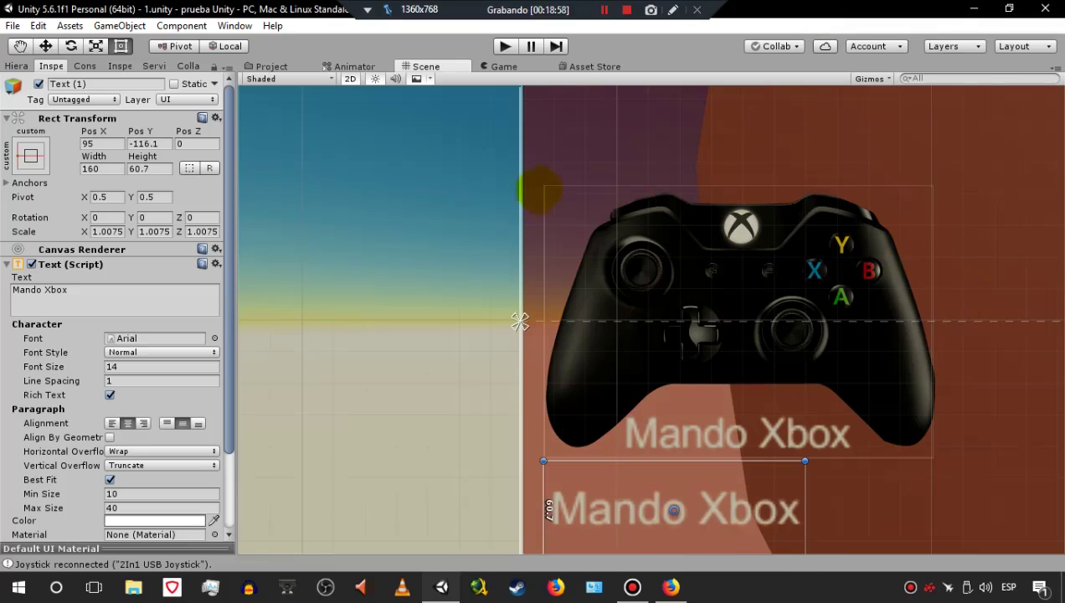
{"action": "left_click_drag", "start_coordinate": [461, 209], "coordinate": [312, 78]}
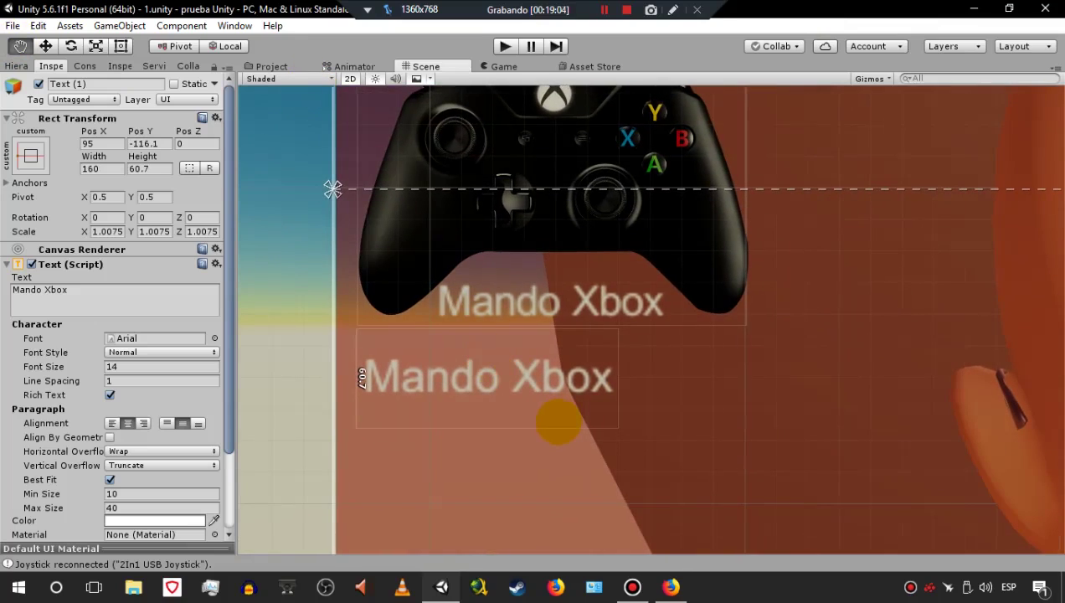
{"action": "left_click", "coordinate": [45, 46]}
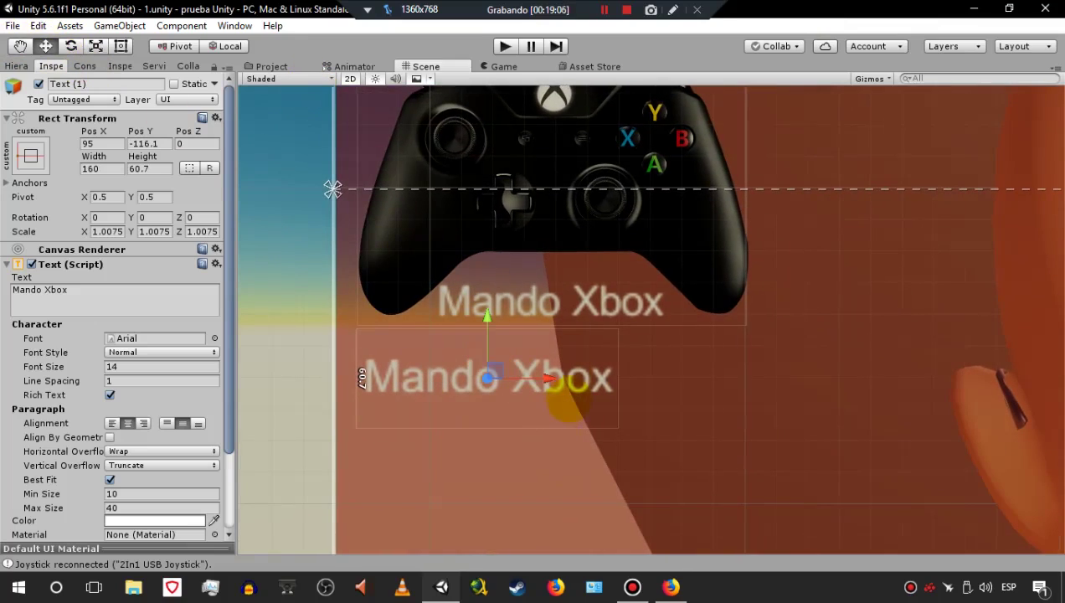
{"action": "left_click", "coordinate": [452, 357]}
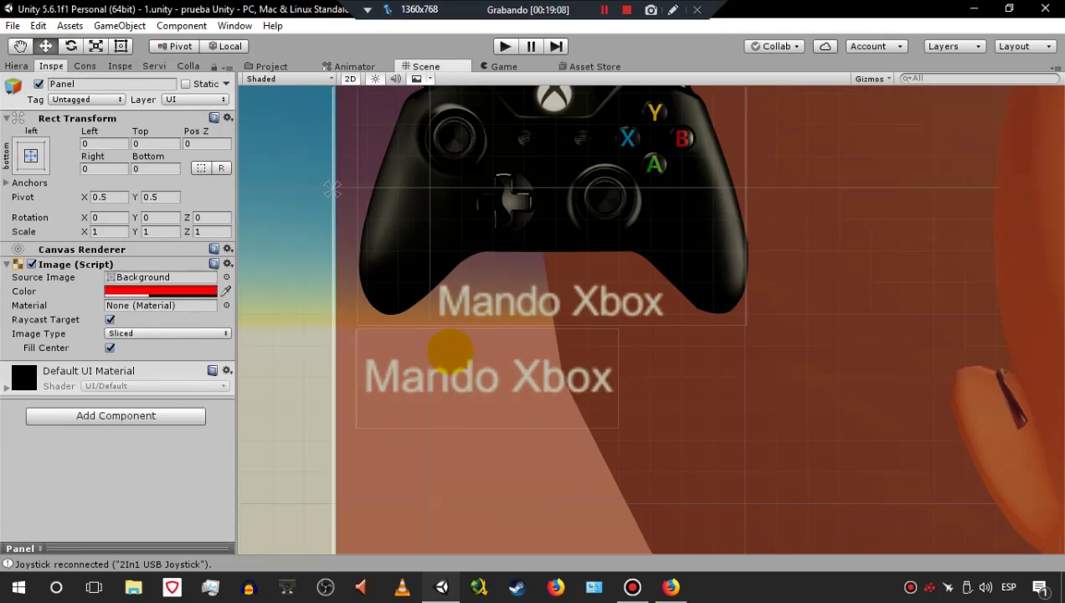
{"action": "left_click", "coordinate": [456, 351]}
{"action": "left_click", "coordinate": [488, 347]}
{"action": "left_click", "coordinate": [408, 339]}
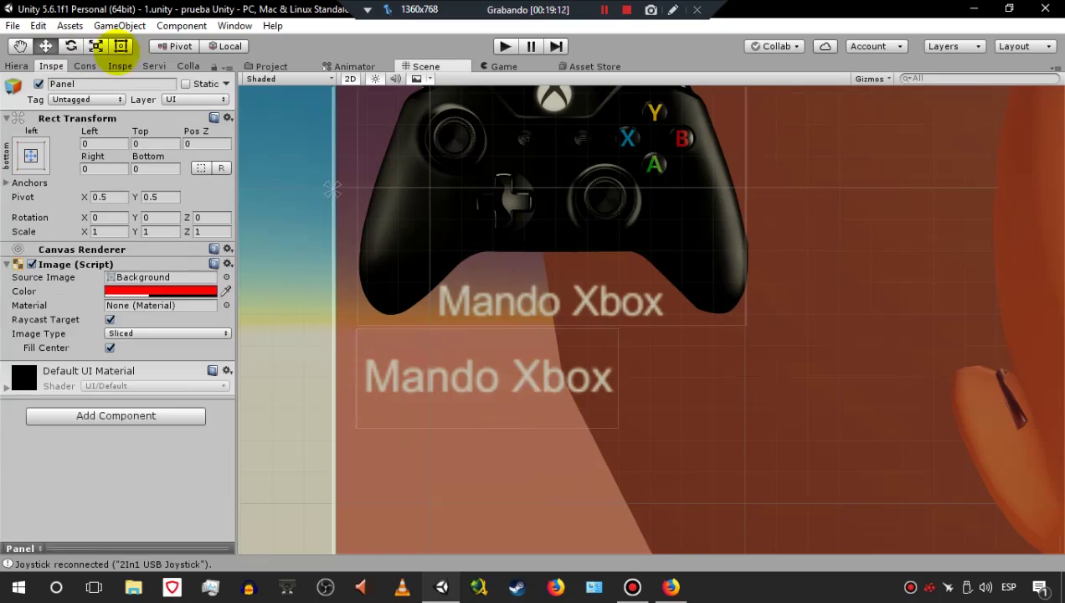
{"action": "left_click", "coordinate": [122, 47]}
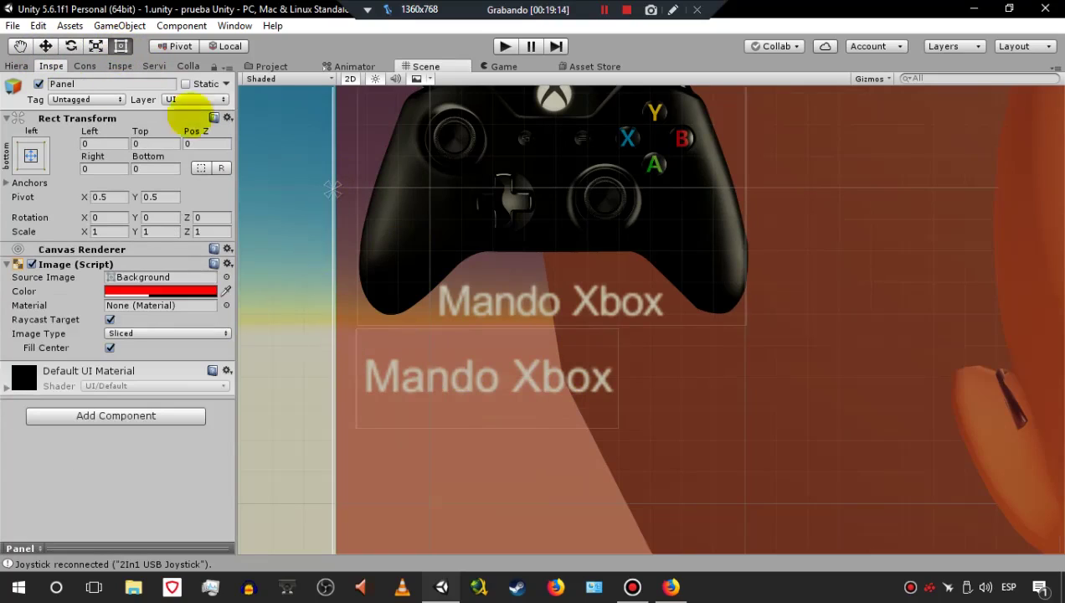
{"action": "left_click", "coordinate": [502, 382]}
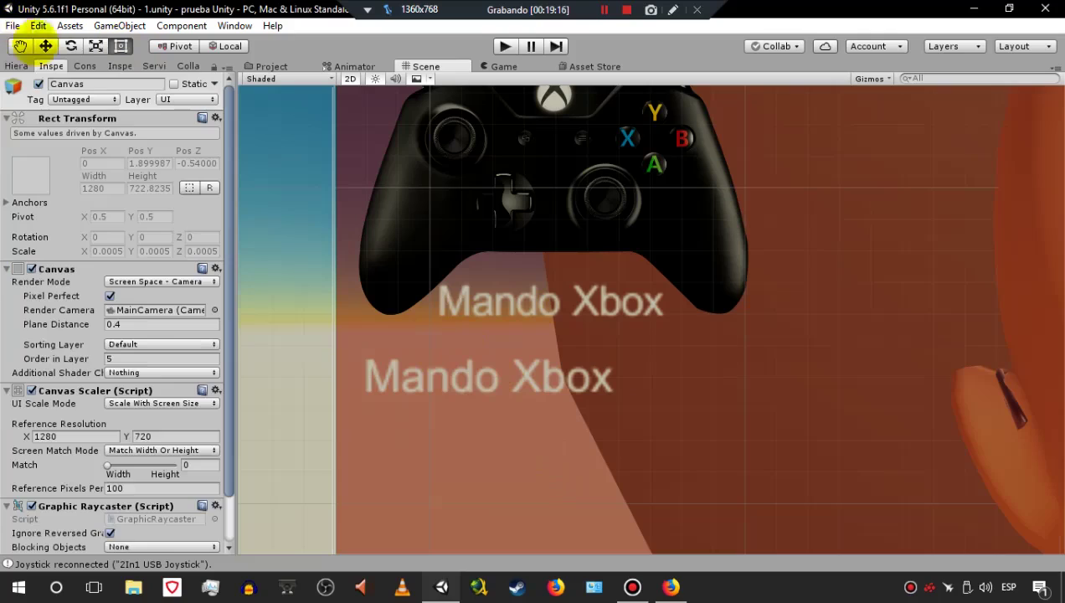
- Delete the duplicated Text (1) that sits directly under the Canvas
{"action": "left_click", "coordinate": [18, 66]}
{"action": "left_click", "coordinate": [51, 305]}
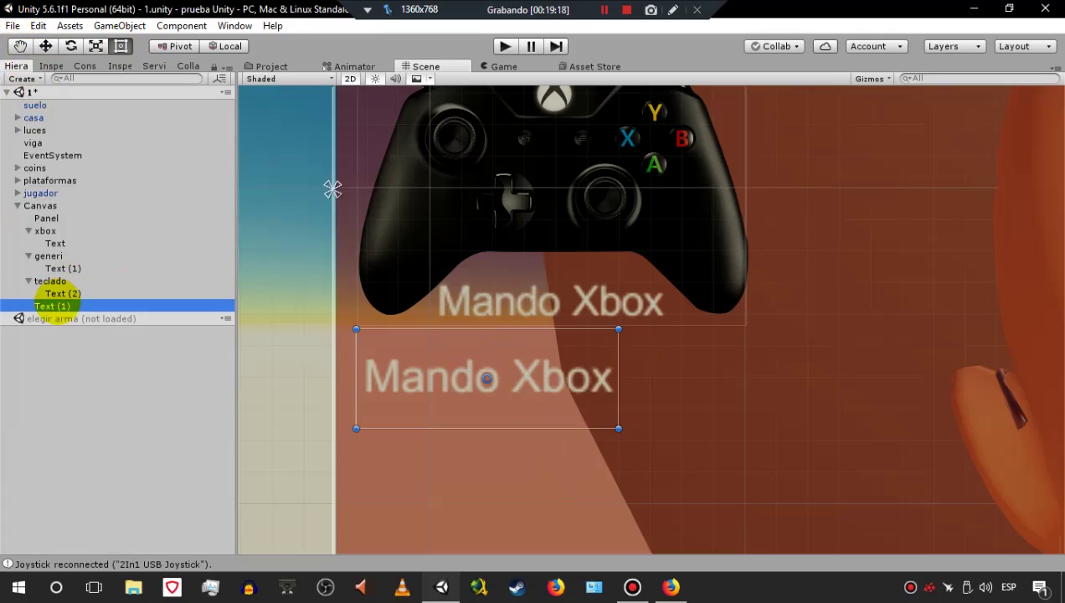
{"action": "key", "text": "Delete"}
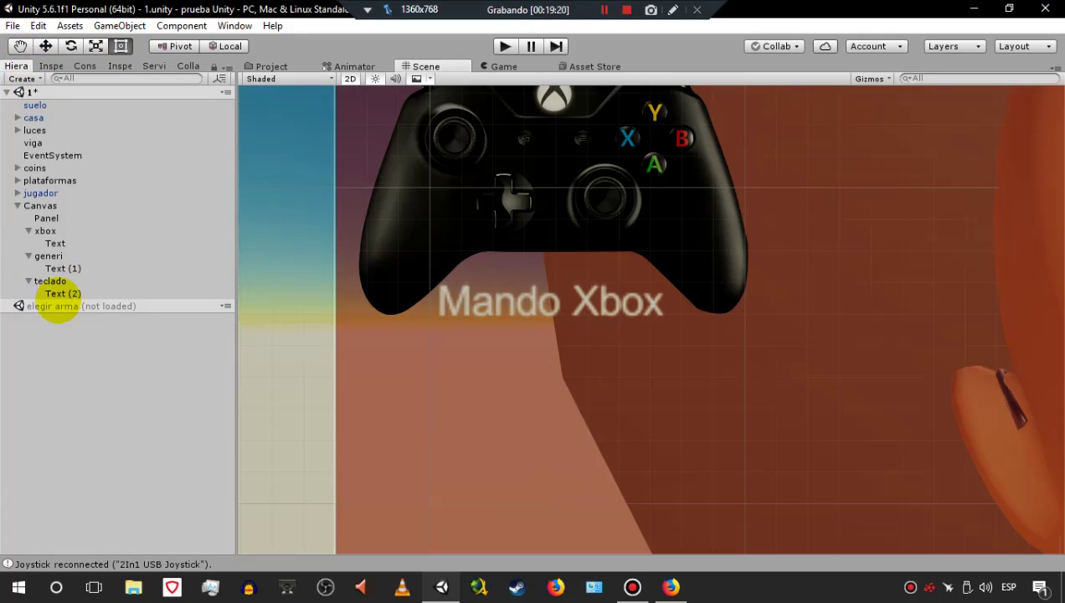
- Anchor and position the generi image's Text (1) at the middle center of its parent
{"action": "left_click", "coordinate": [57, 268]}
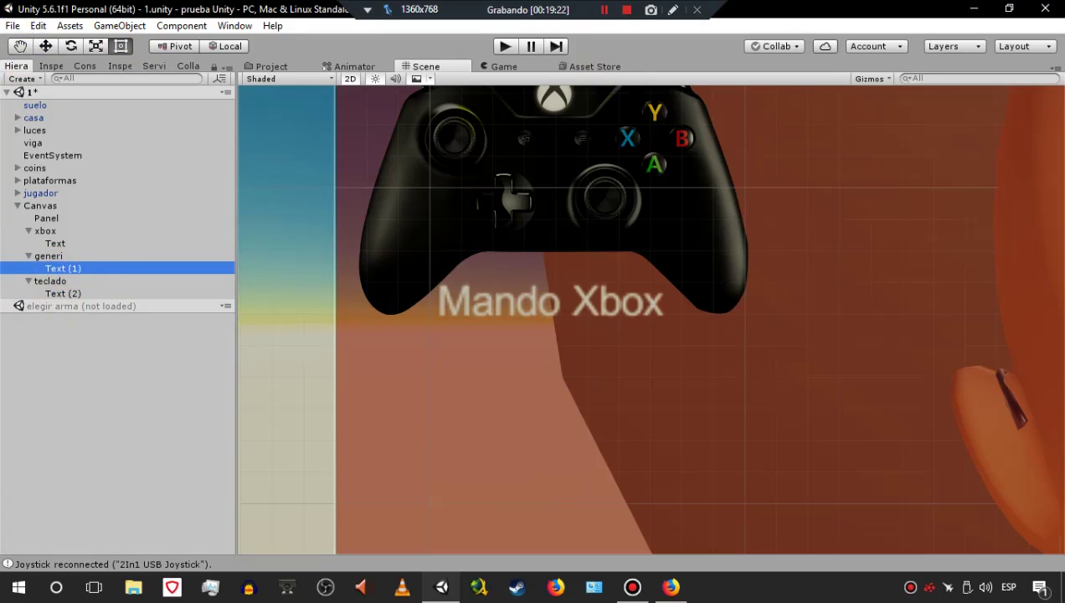
{"action": "double_click", "coordinate": [147, 268]}
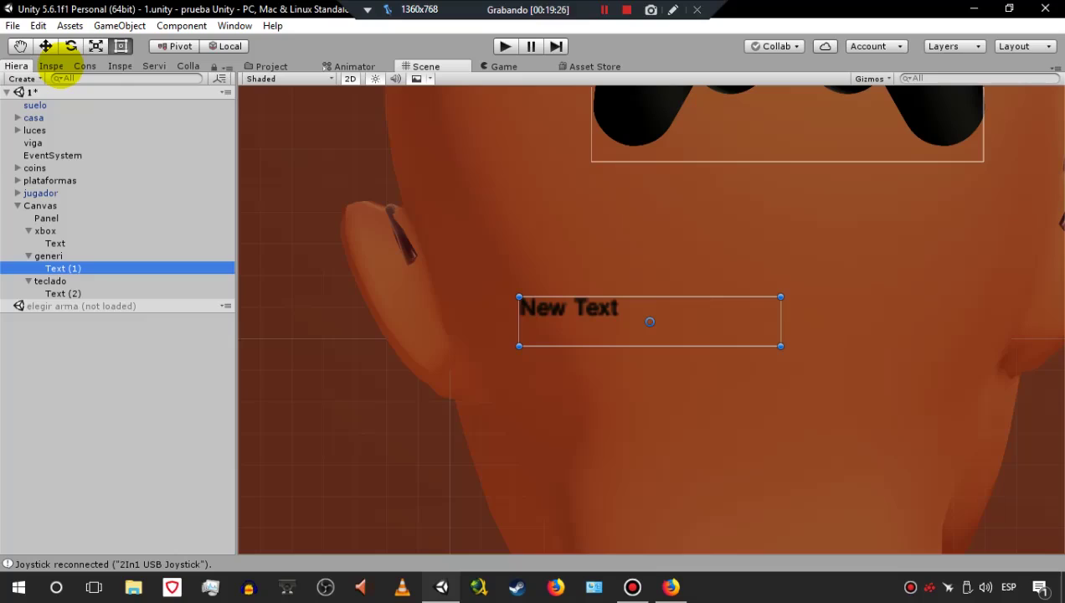
{"action": "left_click", "coordinate": [52, 66]}
{"action": "left_click", "coordinate": [30, 156]}
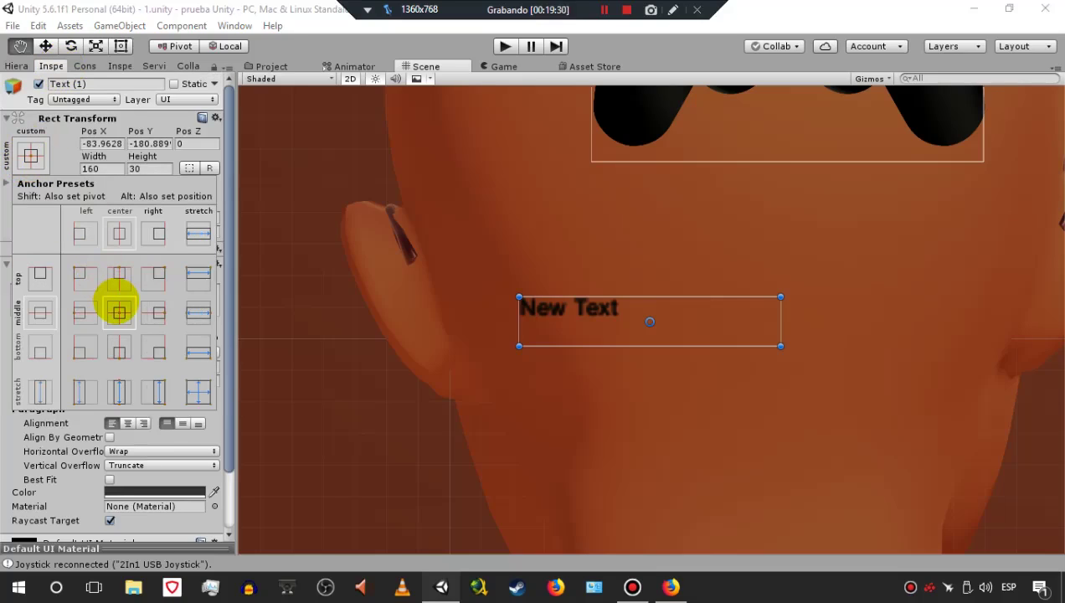
{"action": "left_click", "coordinate": [119, 313]}
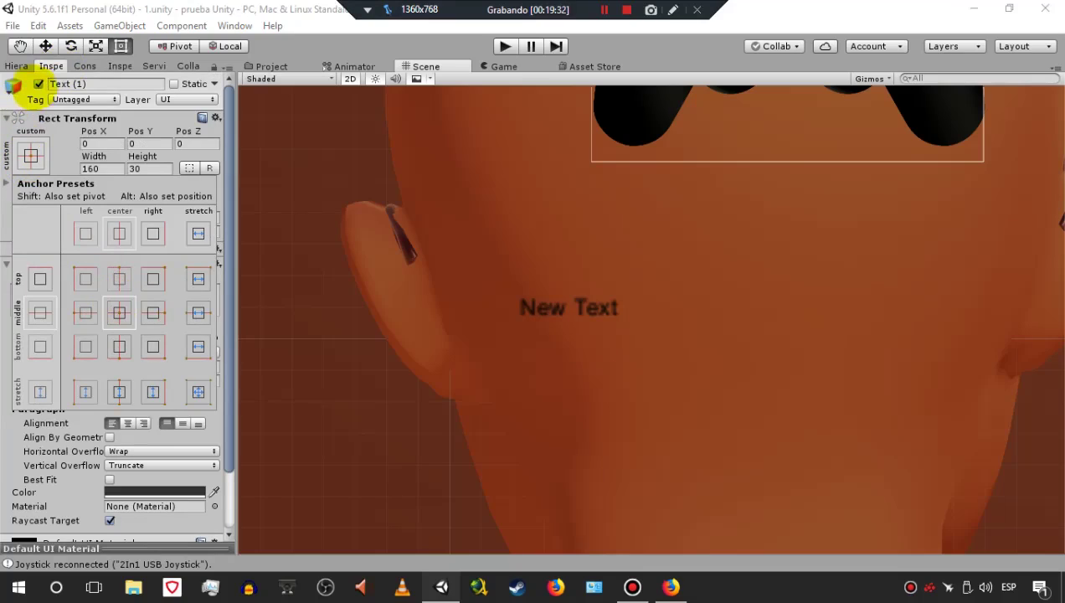
- Reapply the middle center anchor and position preset to the generi image's Text (1)
{"action": "left_click", "coordinate": [17, 66]}
{"action": "left_click", "coordinate": [17, 66]}
{"action": "left_click", "coordinate": [67, 267]}
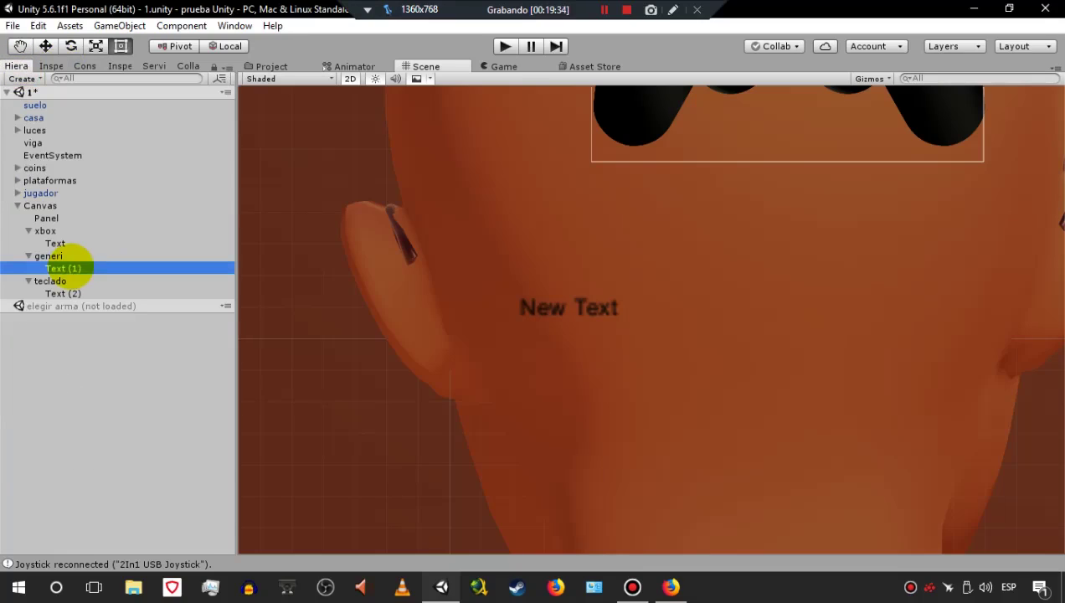
{"action": "left_click", "coordinate": [51, 67]}
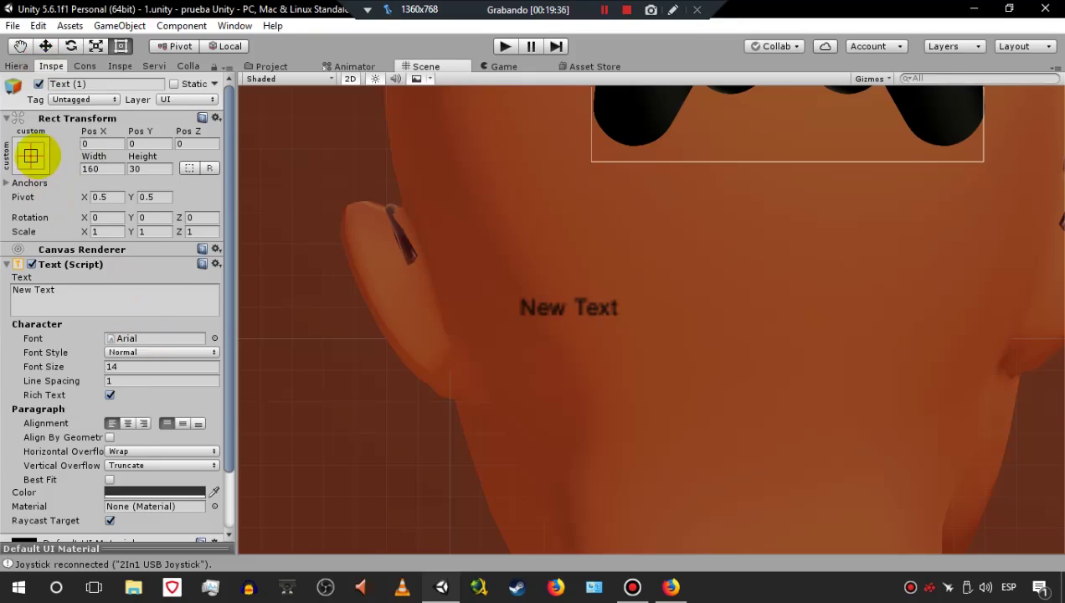
{"action": "left_click", "coordinate": [30, 156]}
{"action": "key", "text": "alt"}
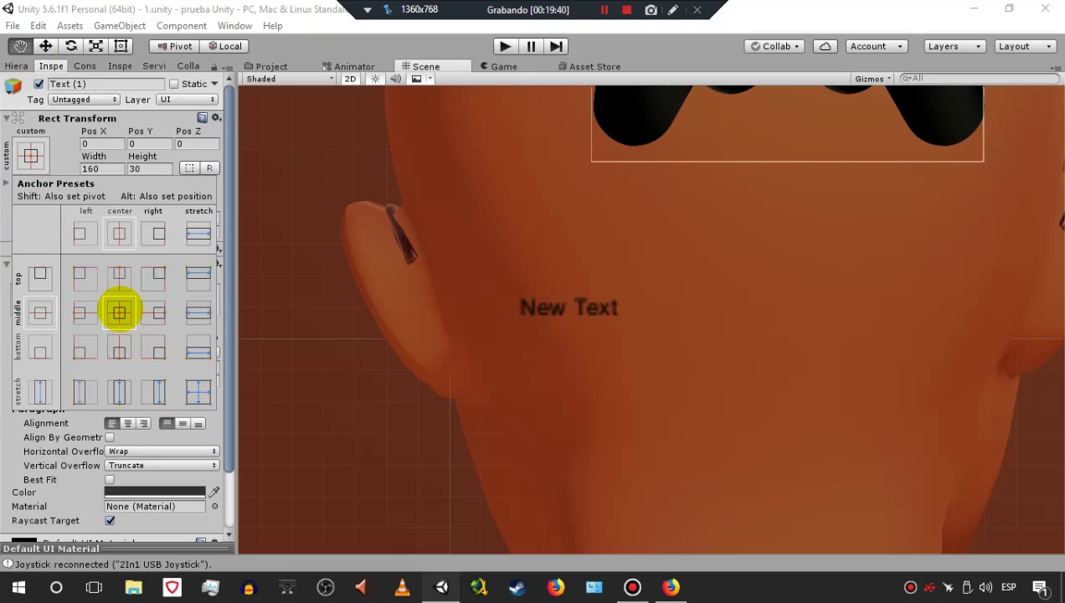
{"action": "key", "text": "shift"}
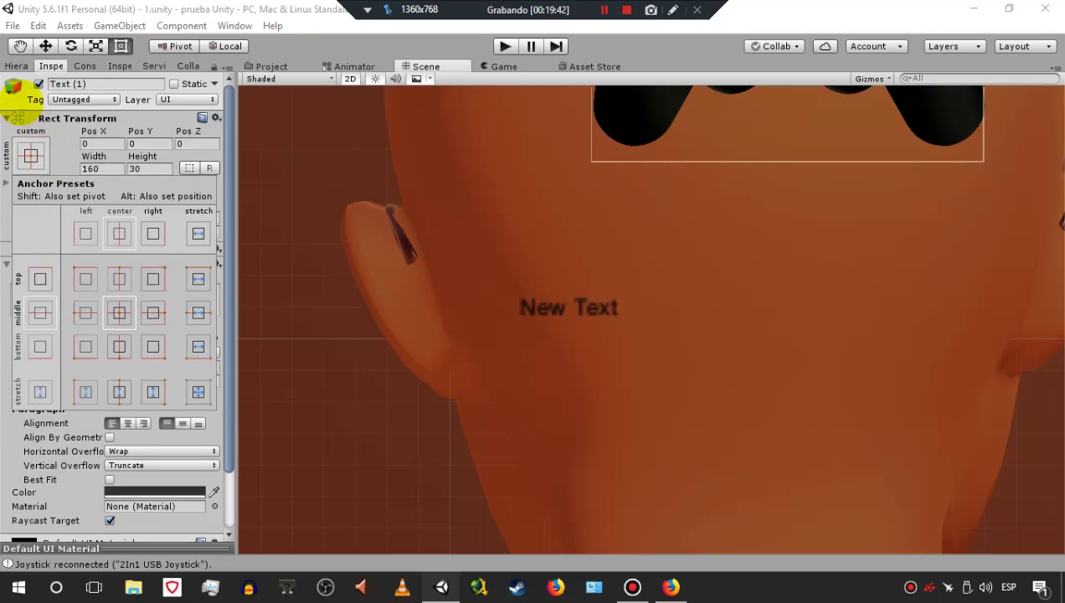
{"action": "left_click", "coordinate": [15, 67]}
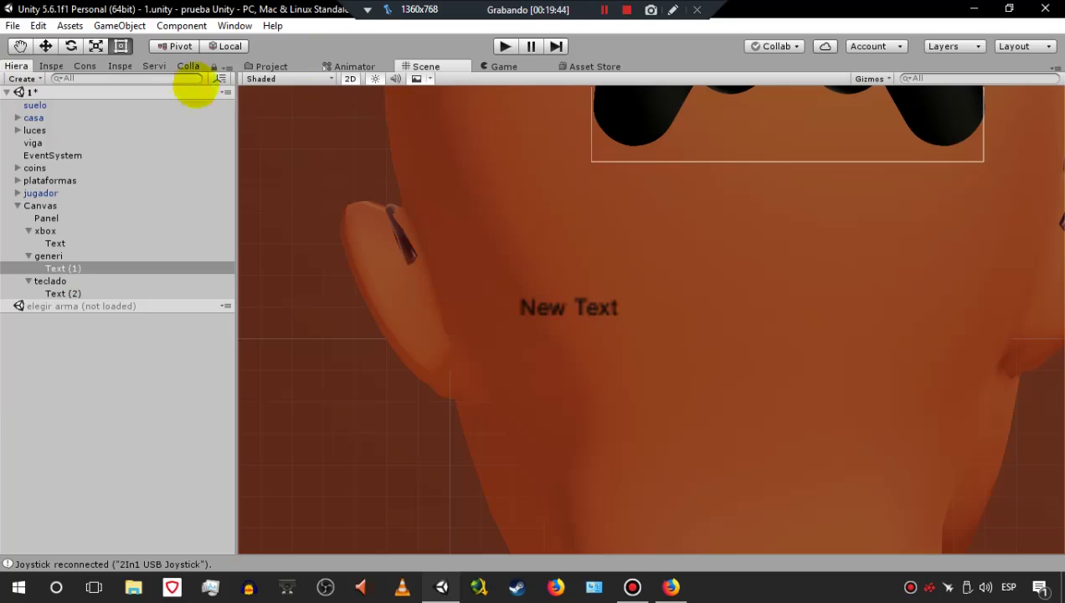
- Anchor and position the teclado image's Text (2) at the middle right of its parent
{"action": "left_click", "coordinate": [20, 46]}
{"action": "left_click_drag", "start_coordinate": [497, 210], "coordinate": [402, 371]}
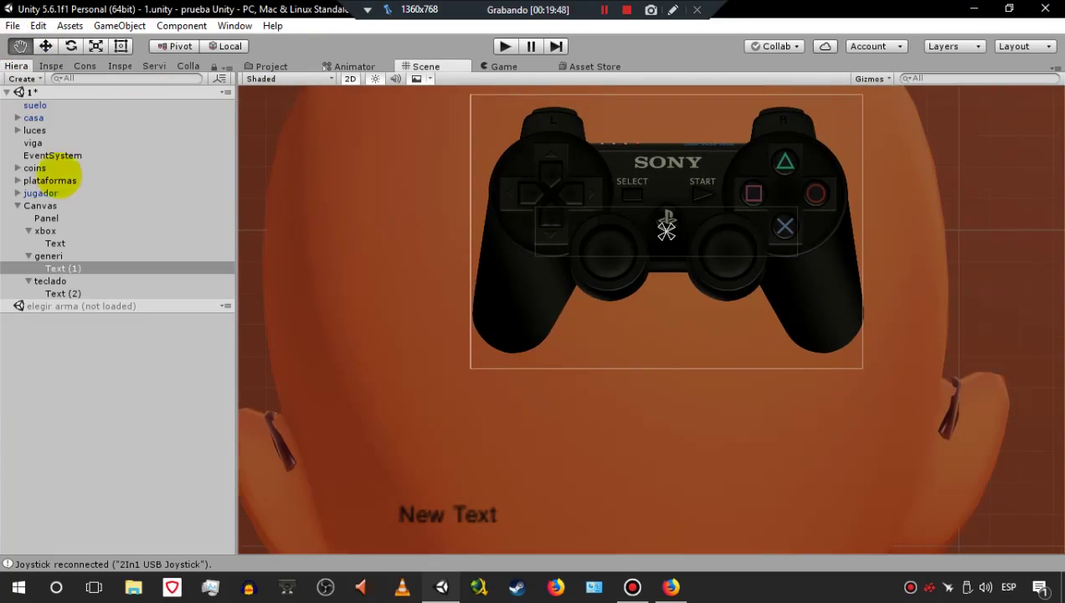
{"action": "left_click", "coordinate": [63, 293]}
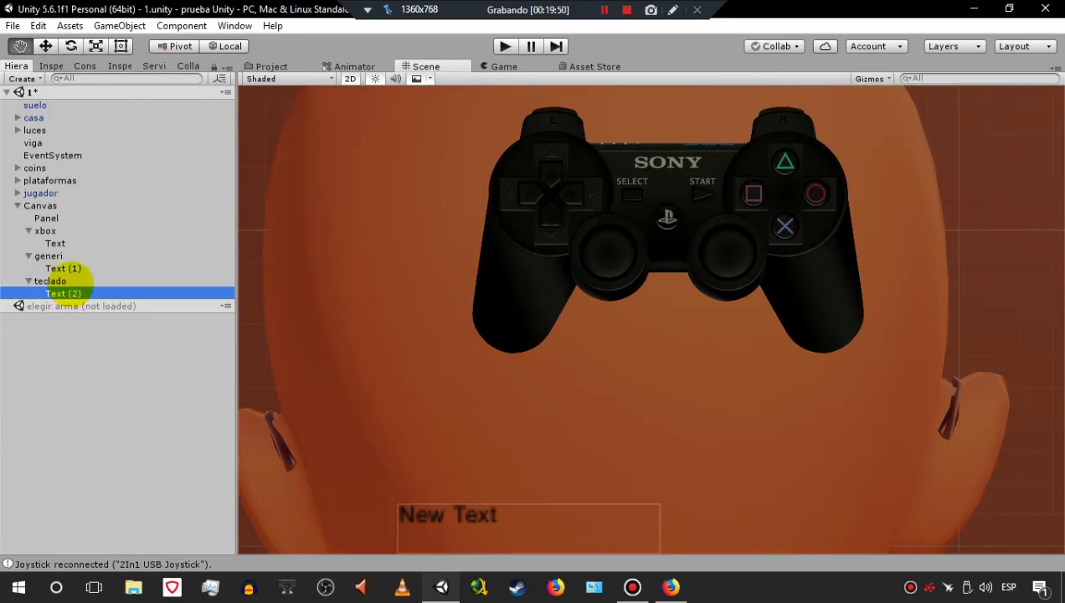
{"action": "left_click", "coordinate": [51, 66]}
{"action": "left_click", "coordinate": [30, 155]}
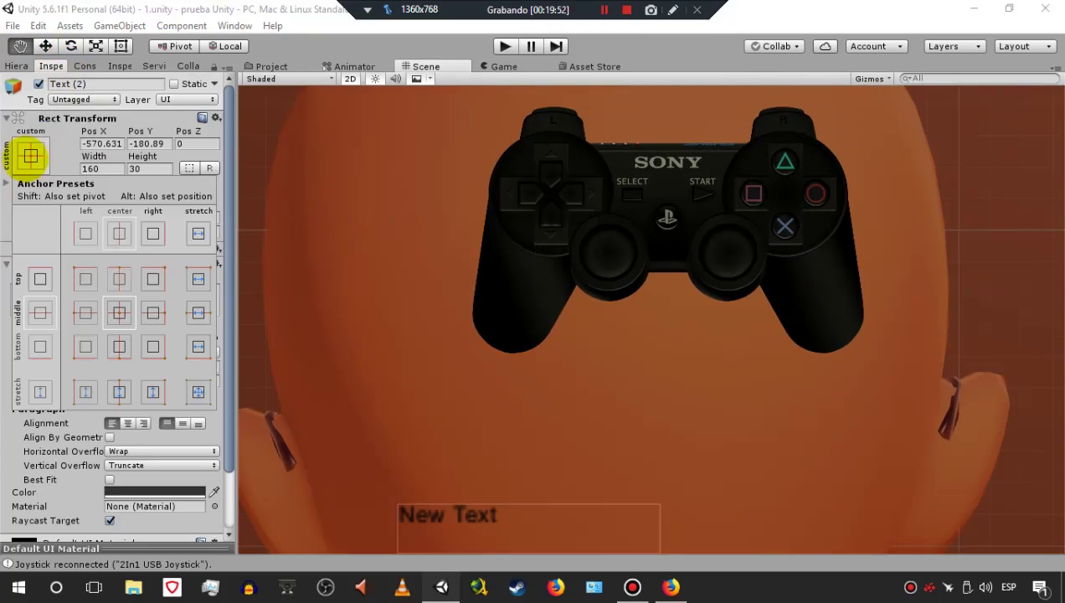
{"action": "key", "text": "alt"}
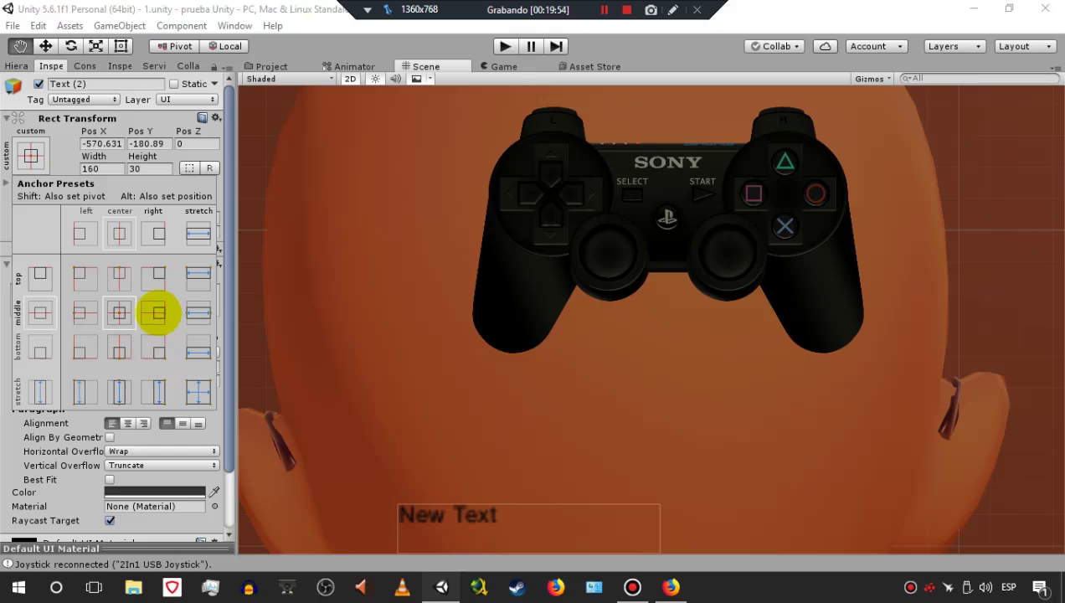
{"action": "left_click", "coordinate": [158, 312], "text": "alt"}
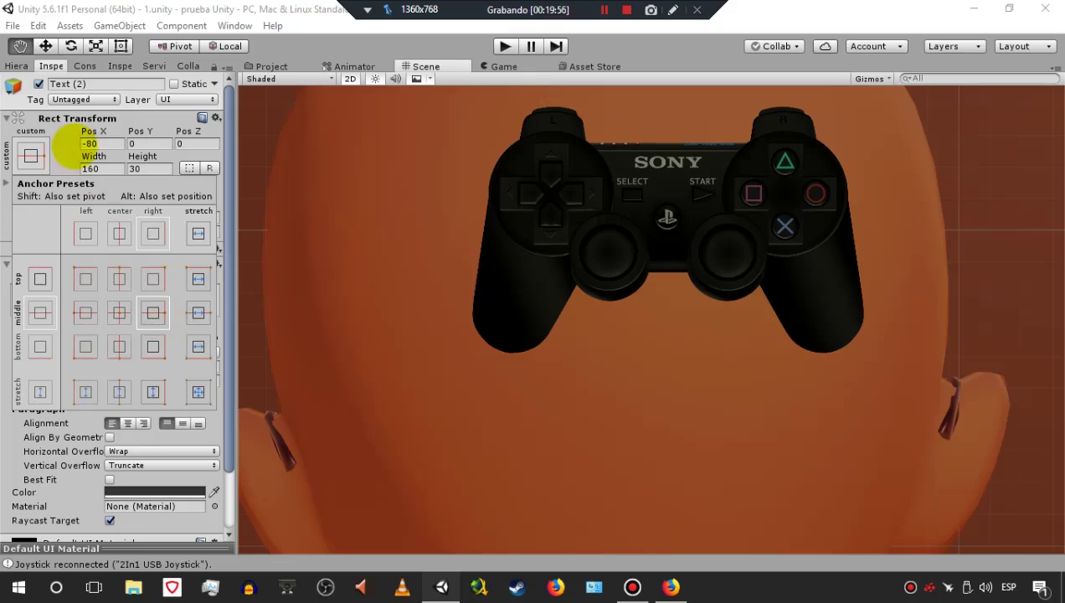
{"action": "left_click", "coordinate": [15, 66]}
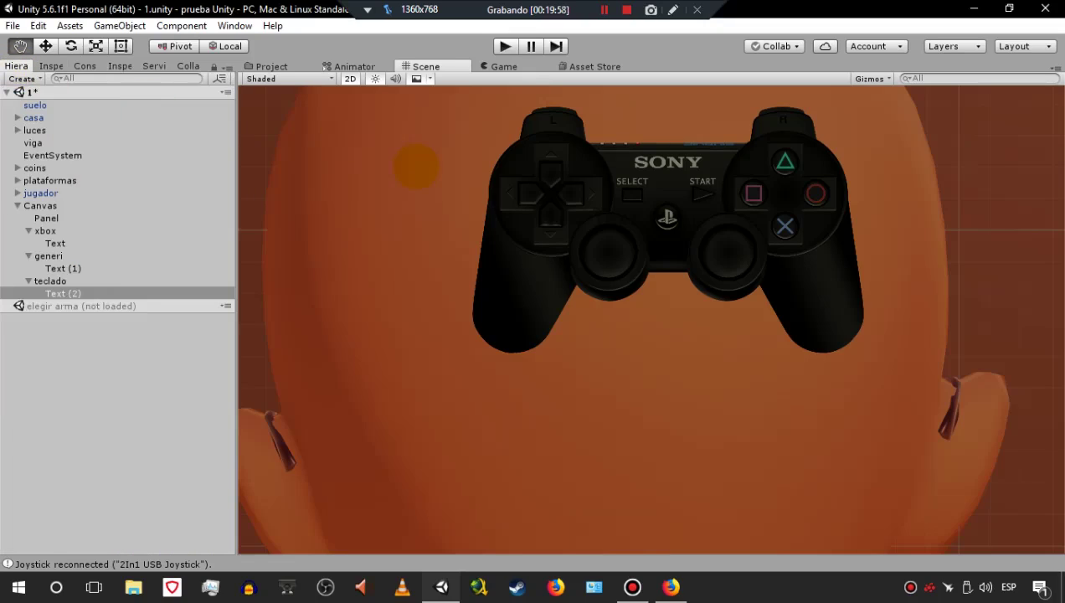